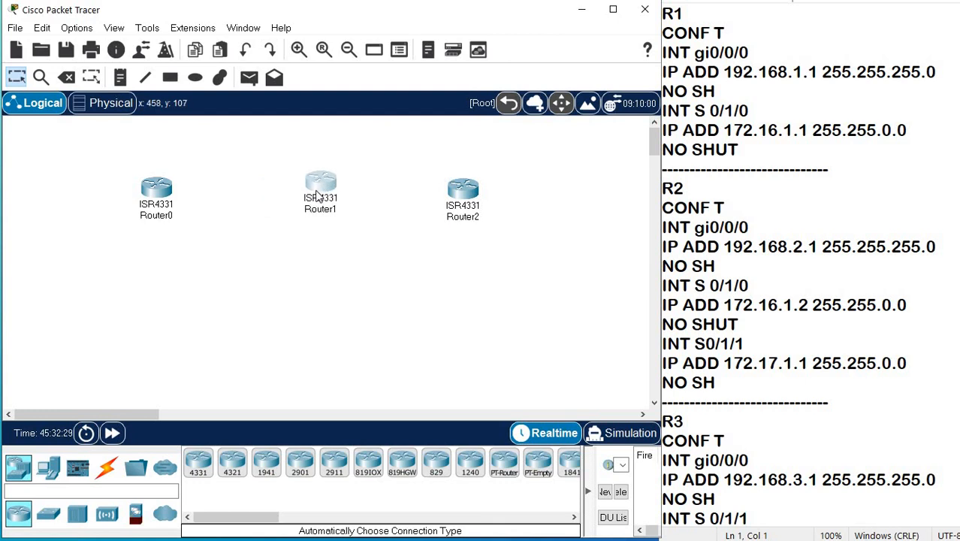
Spread Router0 and Router2 farther apart from Router1 on the workspace.
left_click_drag(184, 209, 156, 206)
left_click_drag(454, 197, 474, 190)
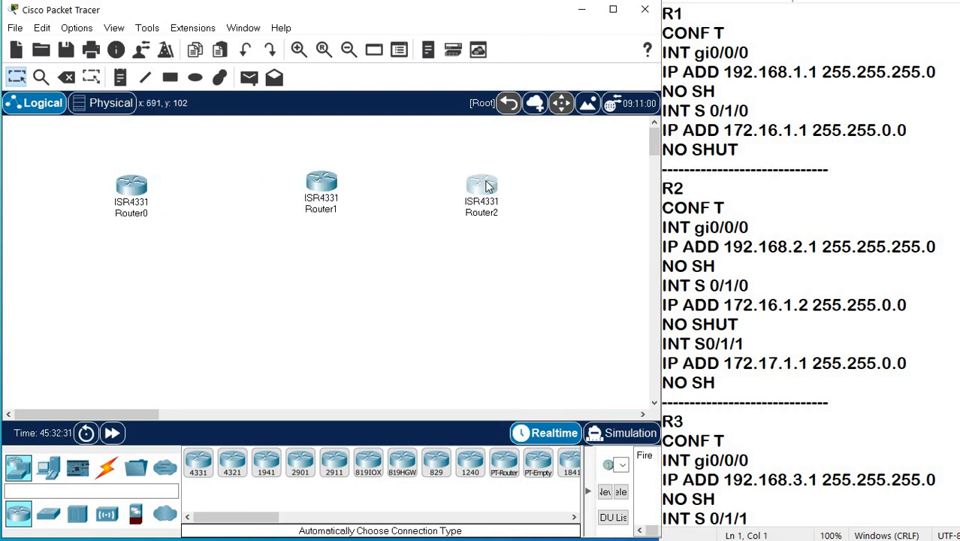
Power off Router0, install a NIM-2T module in its first open slot, and power it back on.
left_click(129, 191)
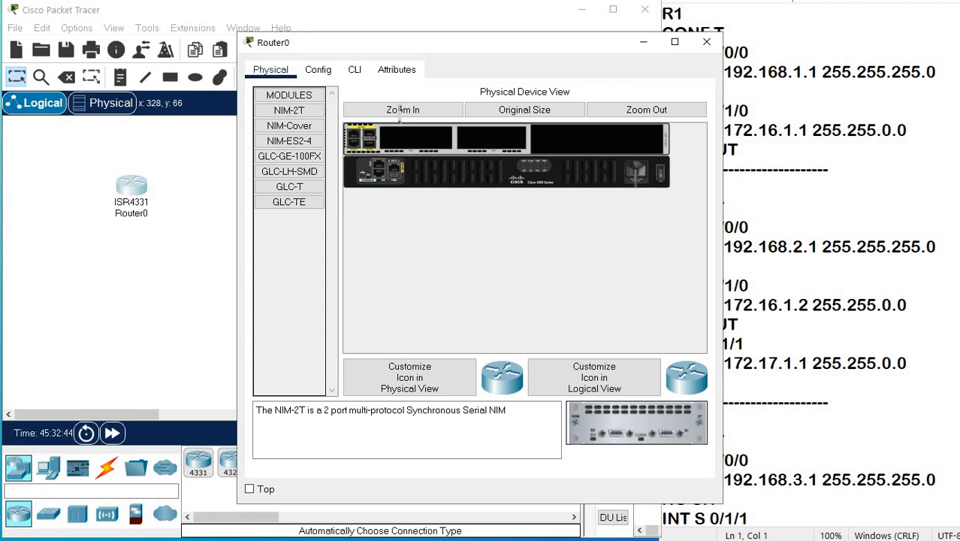
left_click_drag(400, 139, 401, 139)
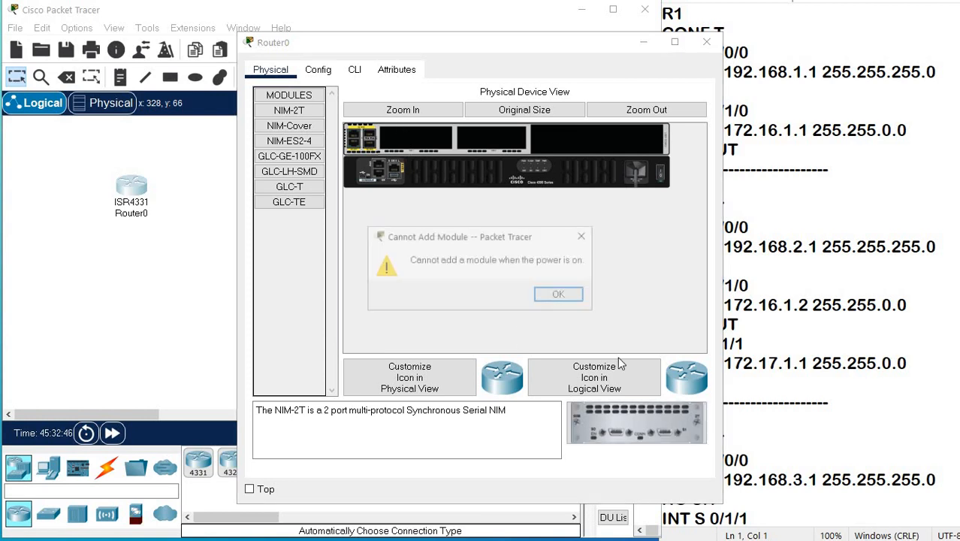
left_click(559, 295)
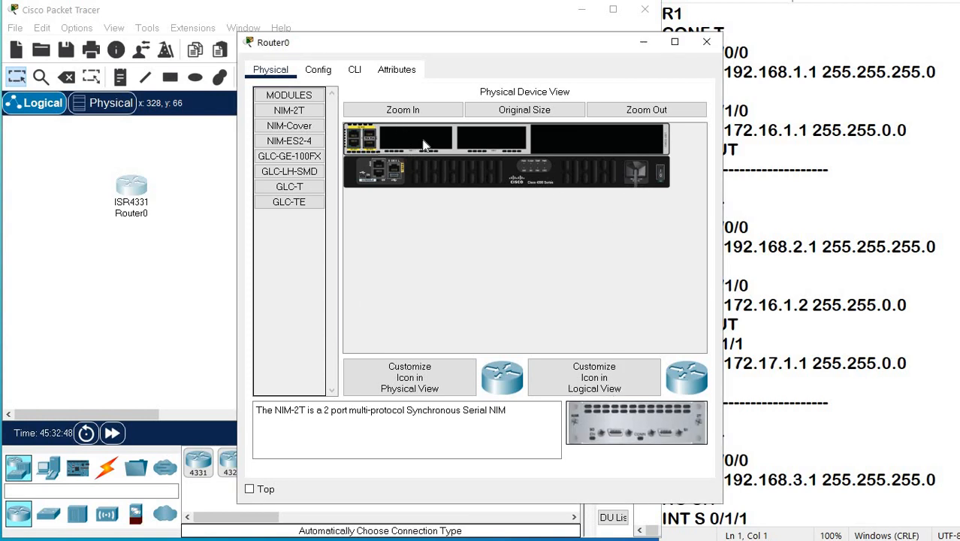
left_click(662, 174)
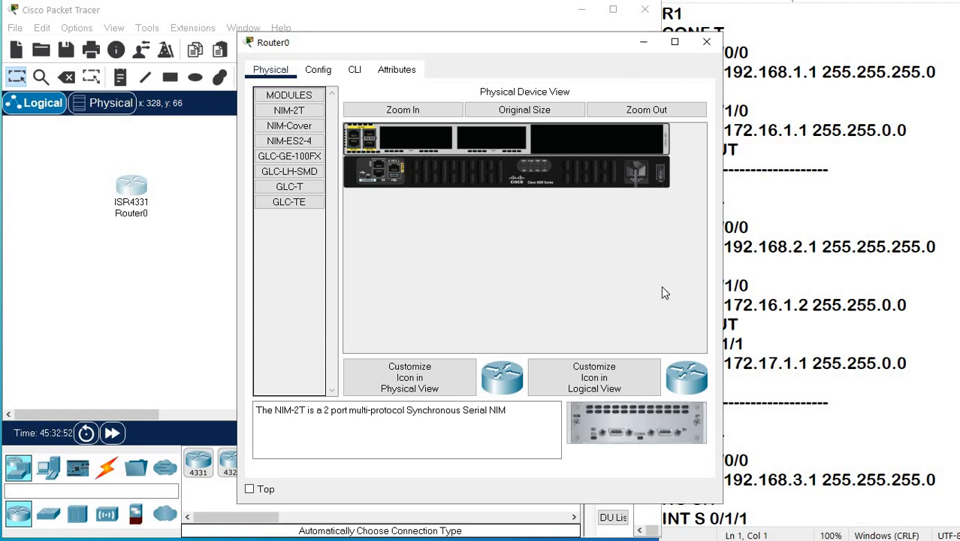
left_click(631, 419)
left_click_drag(419, 147, 419, 148)
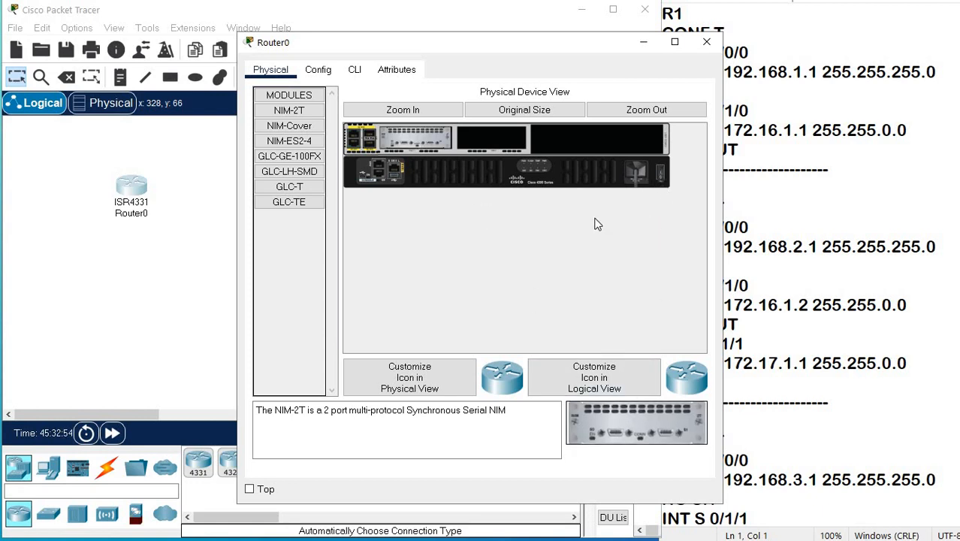
left_click(662, 177)
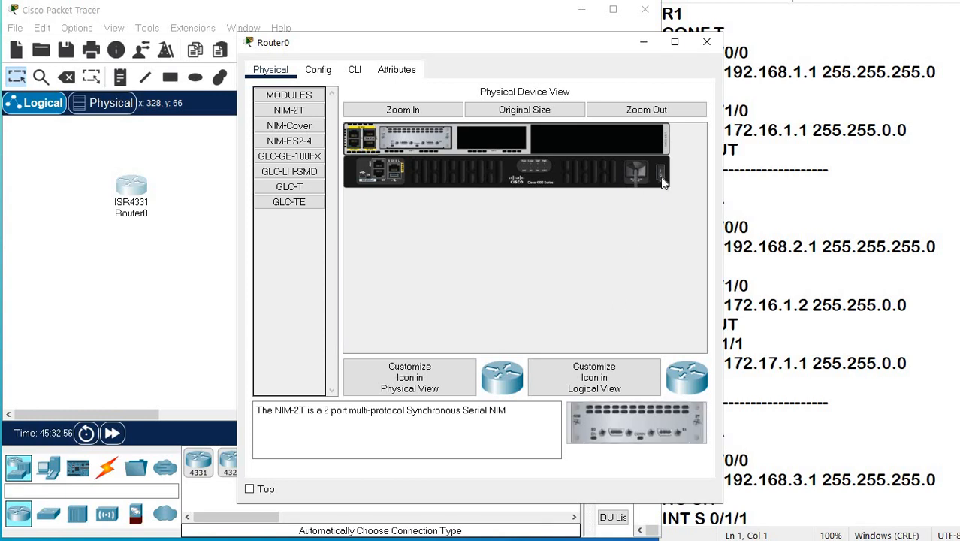
left_click(165, 242)
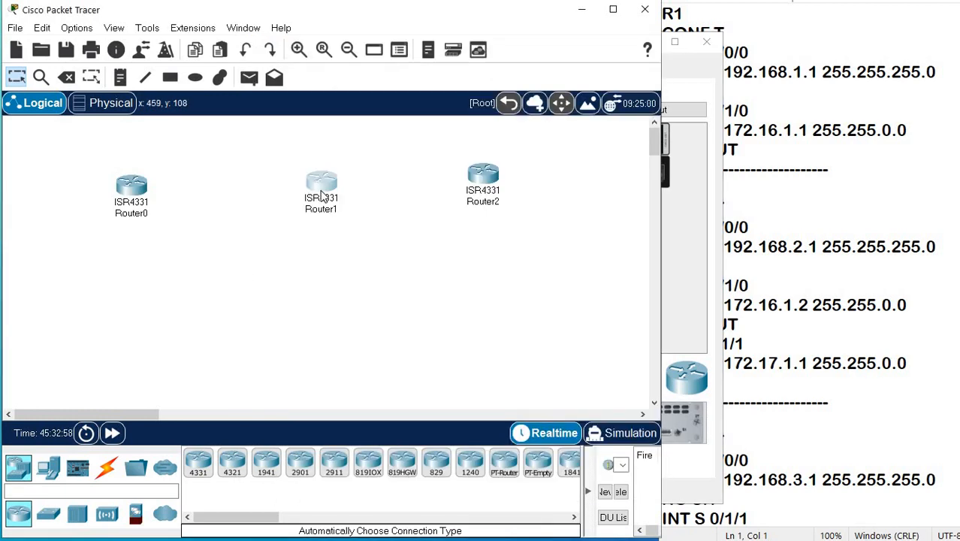
Power off Router1 and install a NIM-2T module in its first open slot.
left_click(323, 194)
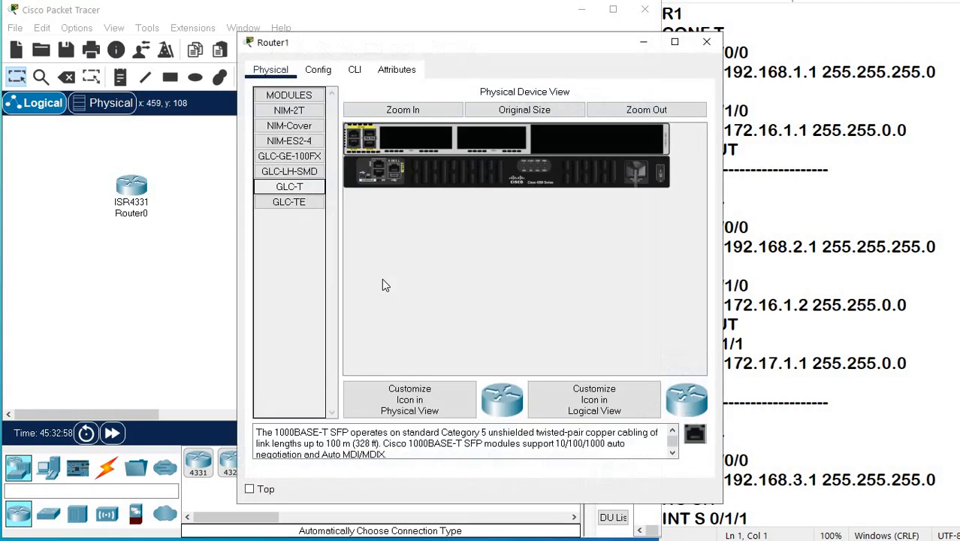
left_click(659, 173)
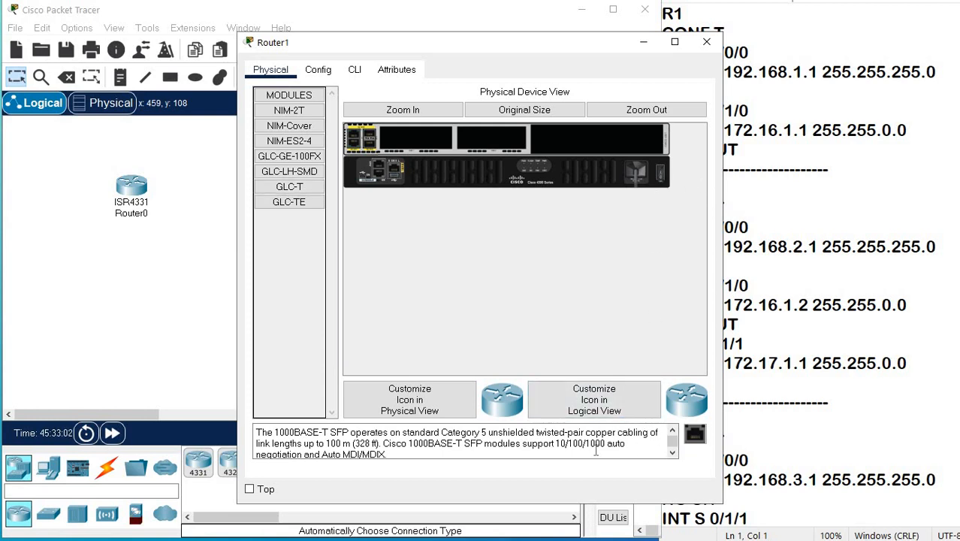
left_click(300, 188)
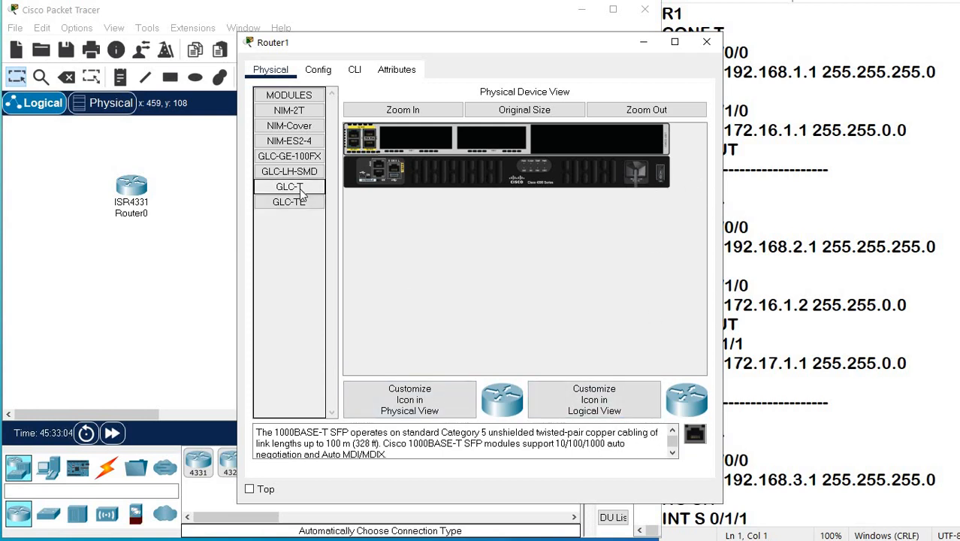
left_click(301, 204)
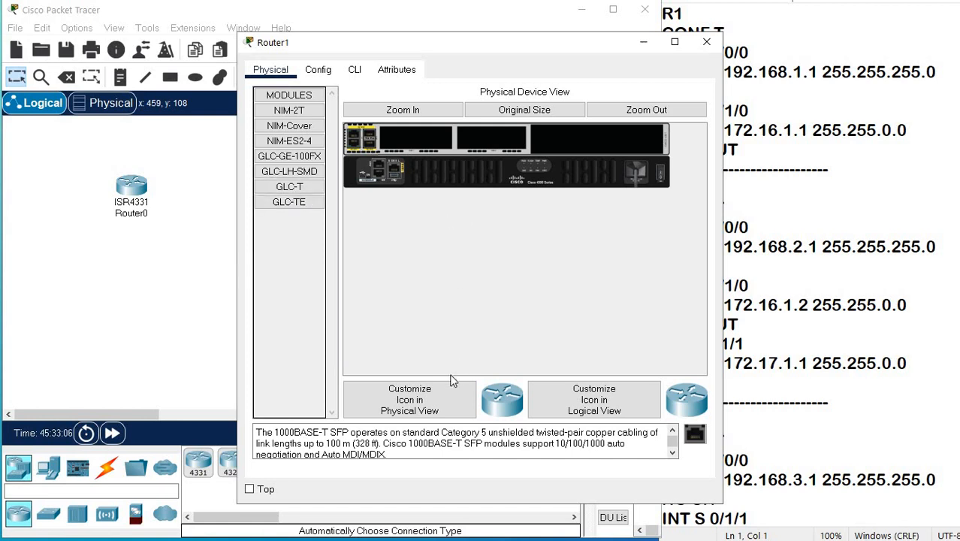
left_click(300, 112)
left_click_drag(633, 430, 415, 138)
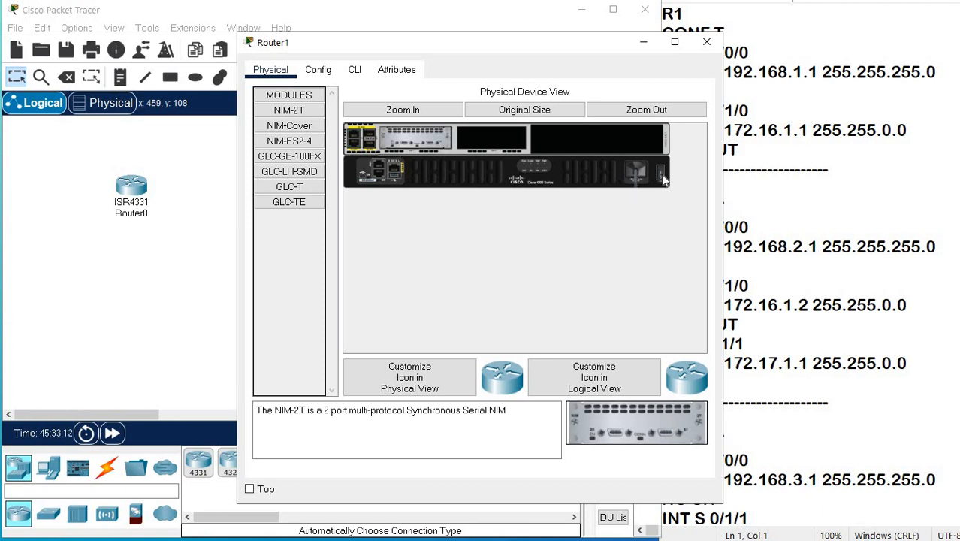
left_click(705, 43)
Install a NIM-2T module in the first open slot of the powered-off Router2 and power it back on.
double_click(483, 180)
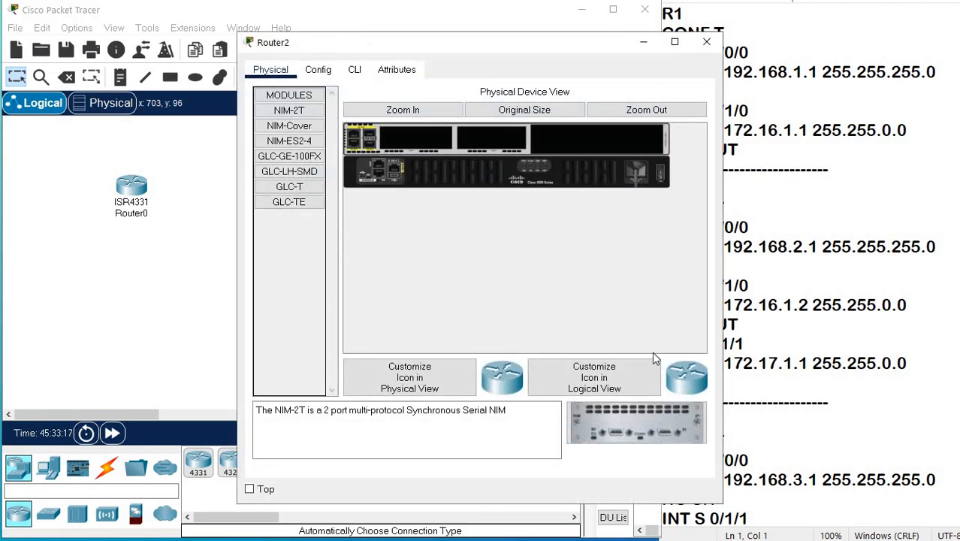
left_click_drag(630, 426, 400, 134)
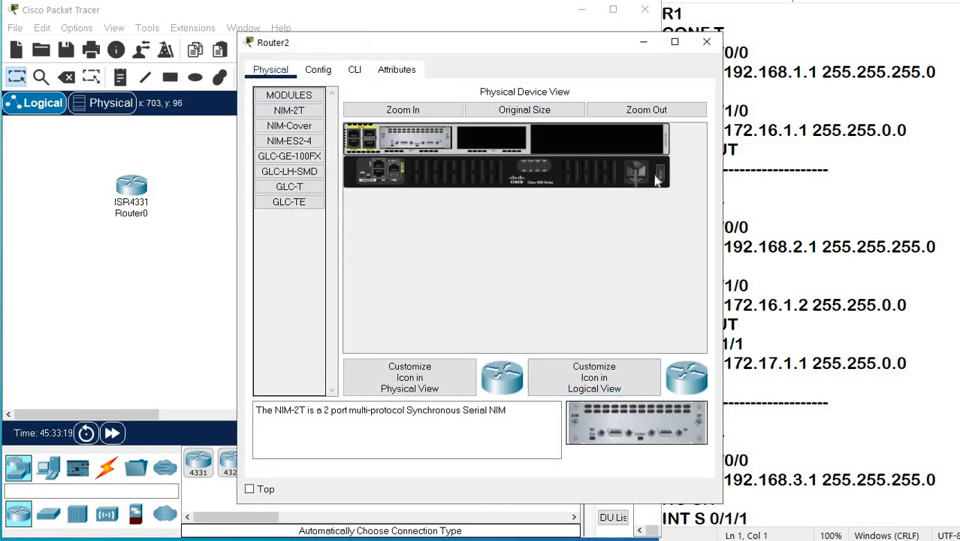
left_click(661, 174)
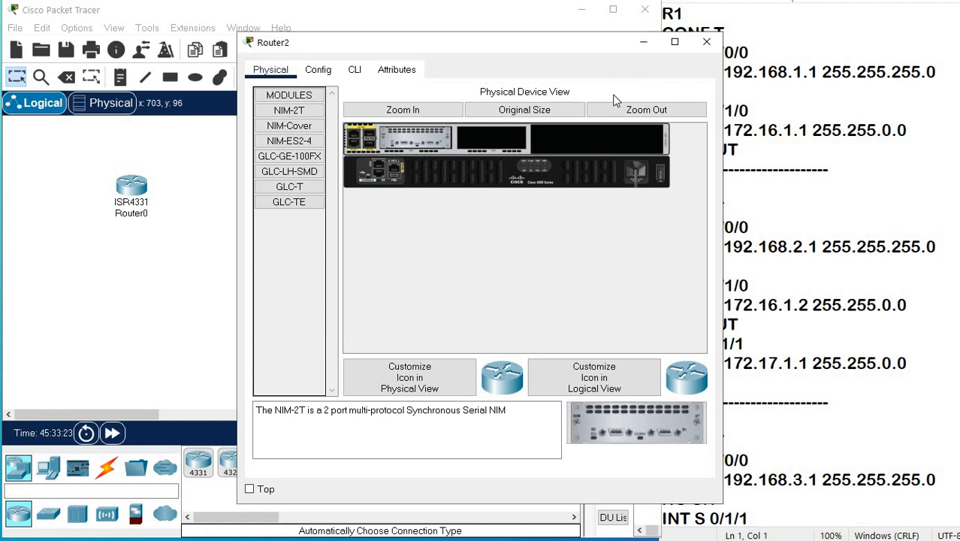
left_click(706, 41)
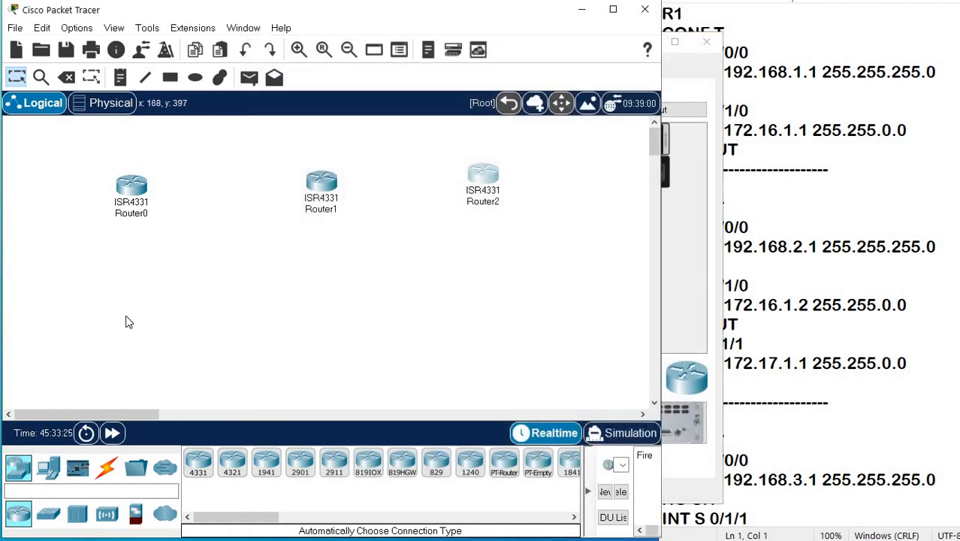
Connect Router0 Serial0/1/0 to Router1 Serial0/1/0 with a Serial DCE cable, with Router0 as the clock side.
left_click(106, 467)
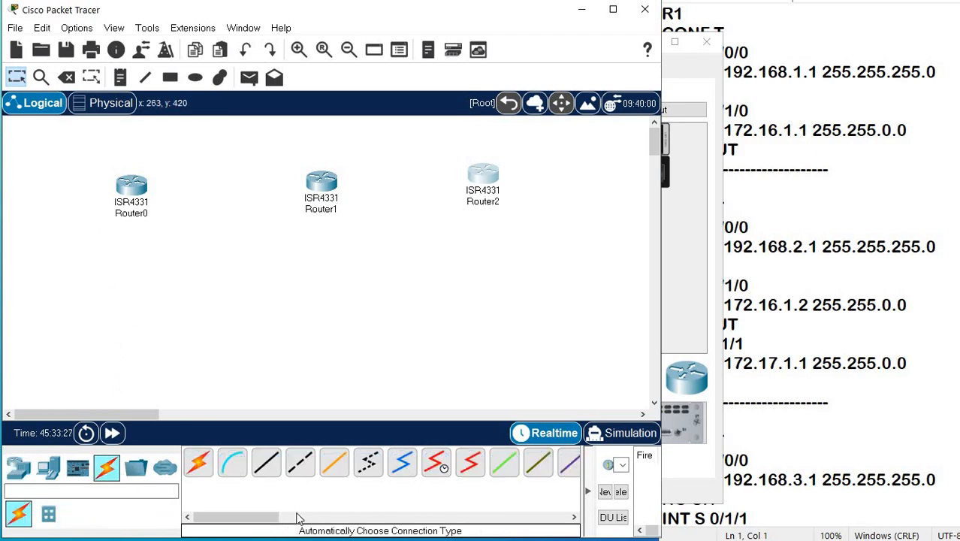
left_click(437, 464)
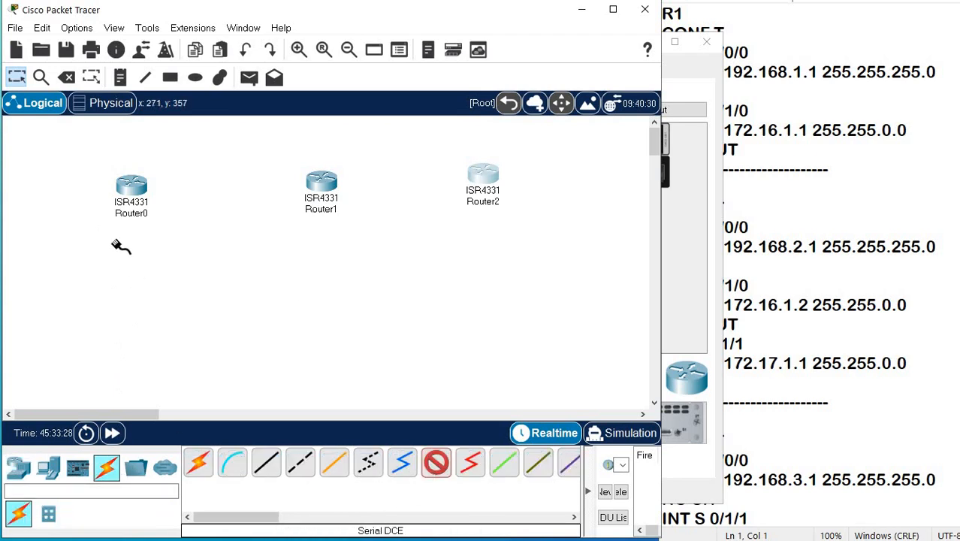
left_click(132, 185)
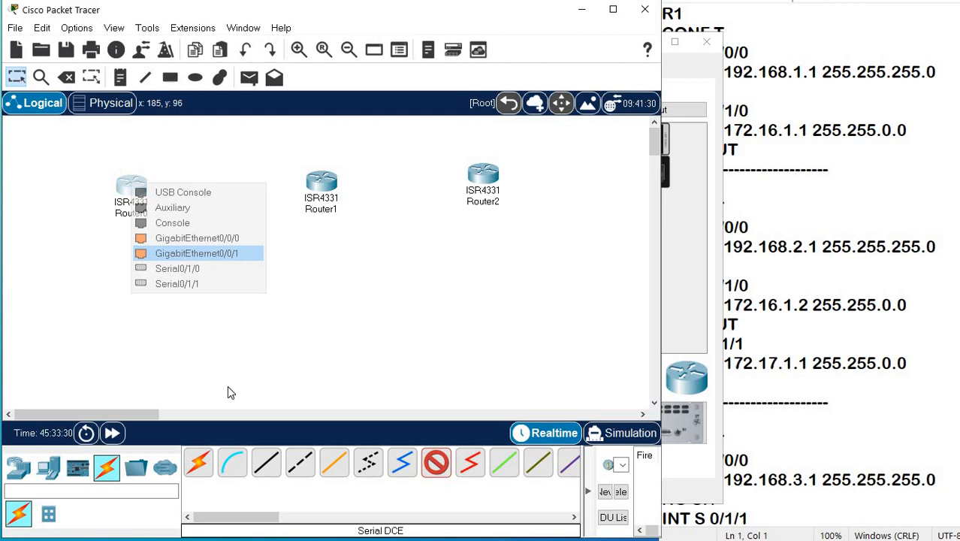
left_click(199, 268)
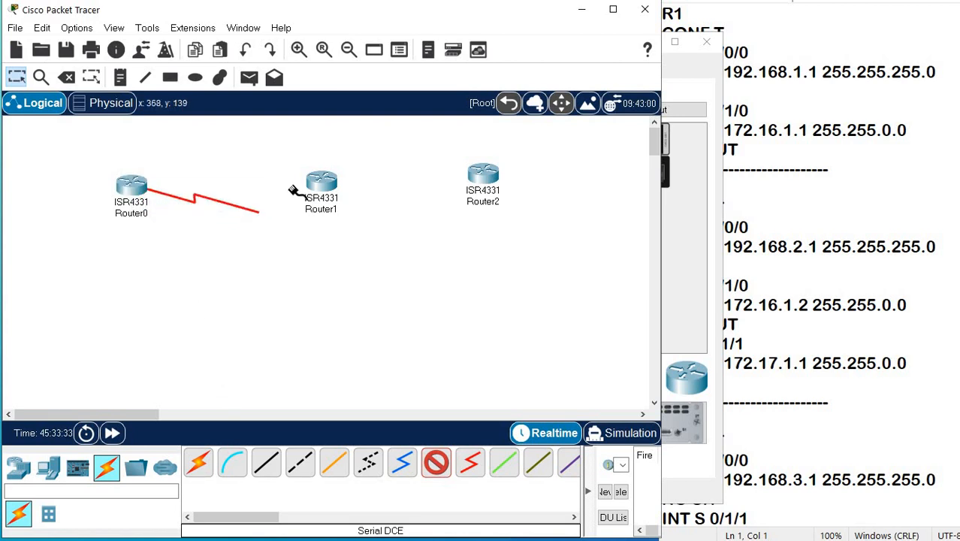
left_click(317, 183)
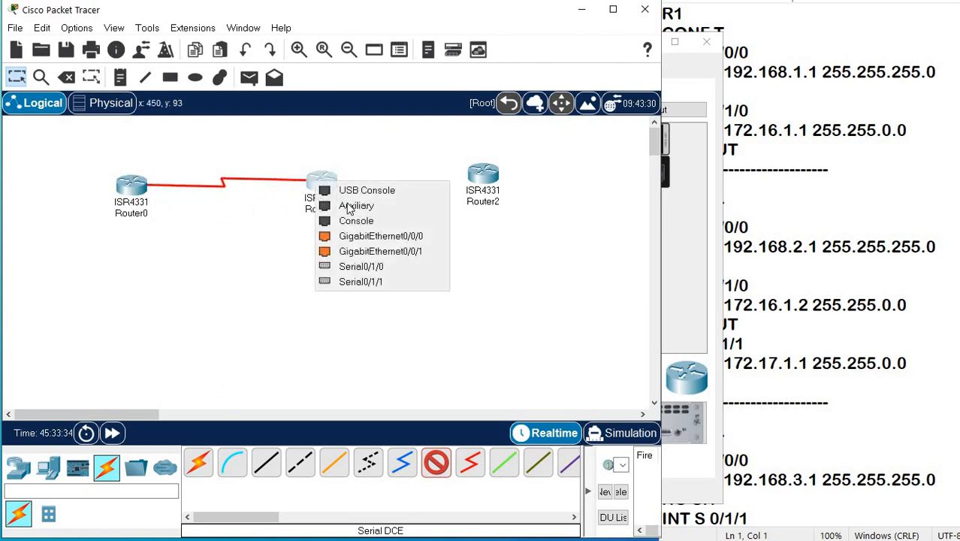
left_click(354, 266)
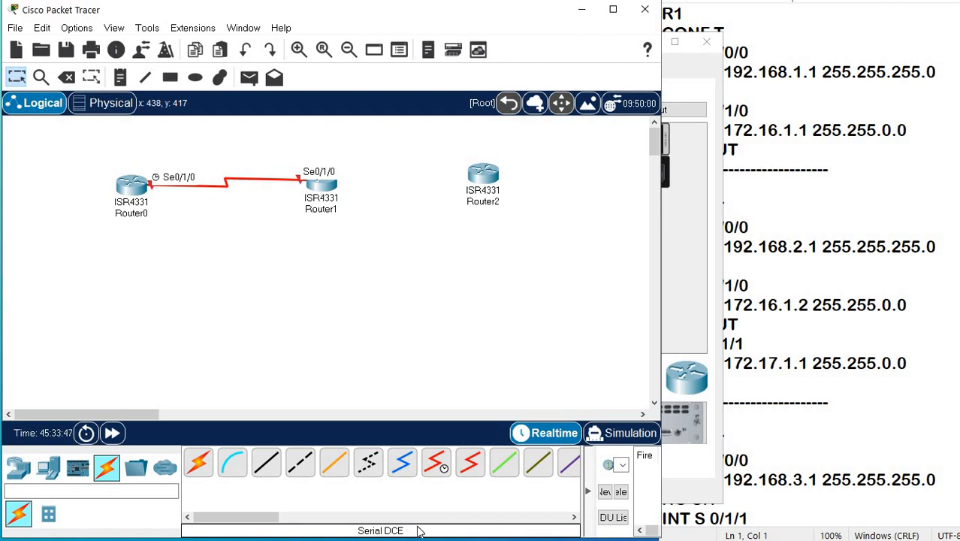
Connect Router1 Serial0/1/1 to Router2 Serial0/1/1 with a Serial DCE cable, with Router1 as the clock side.
left_click(434, 469)
left_click(321, 187)
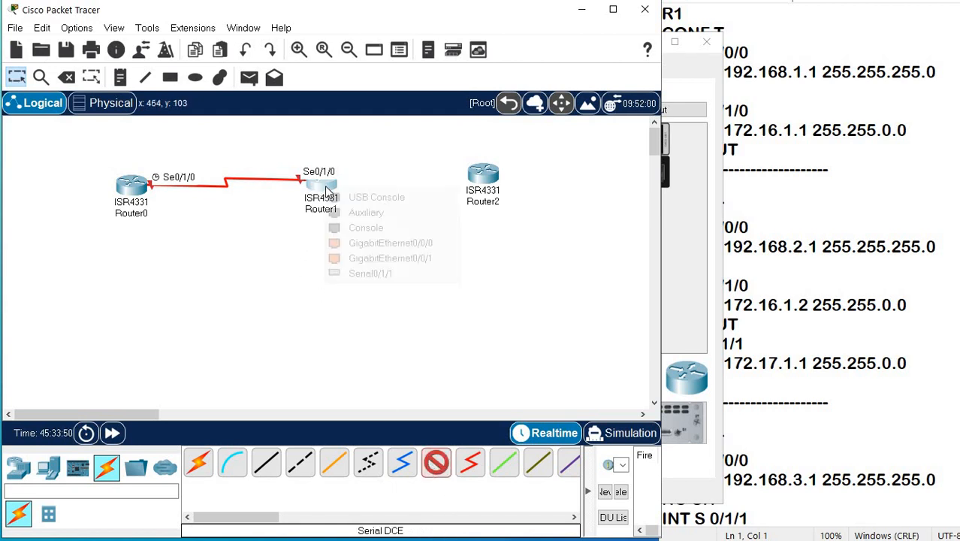
left_click(382, 273)
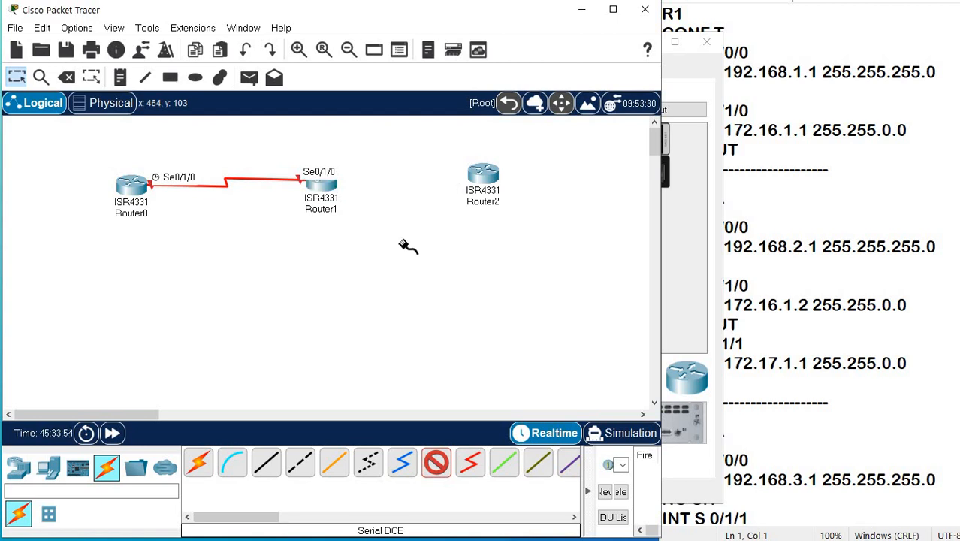
left_click(482, 175)
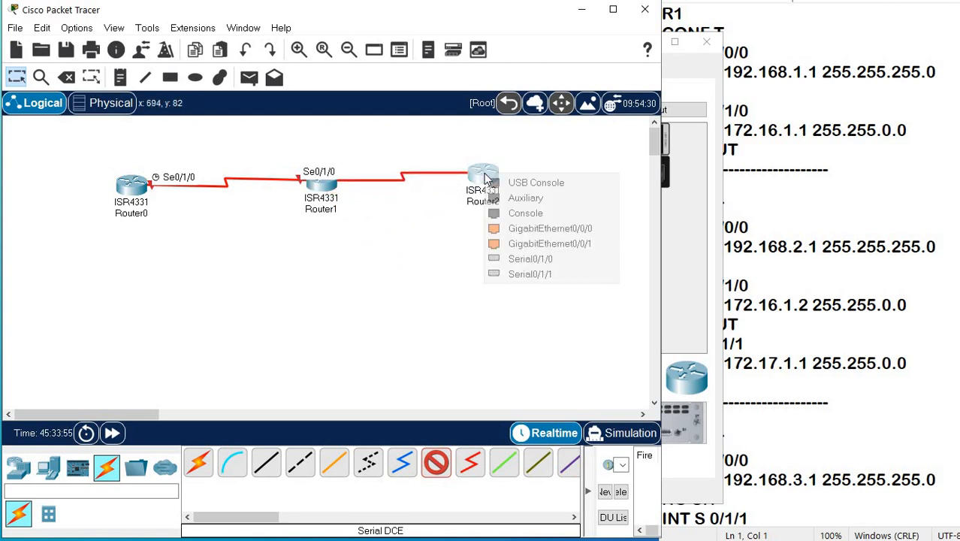
left_click(530, 275)
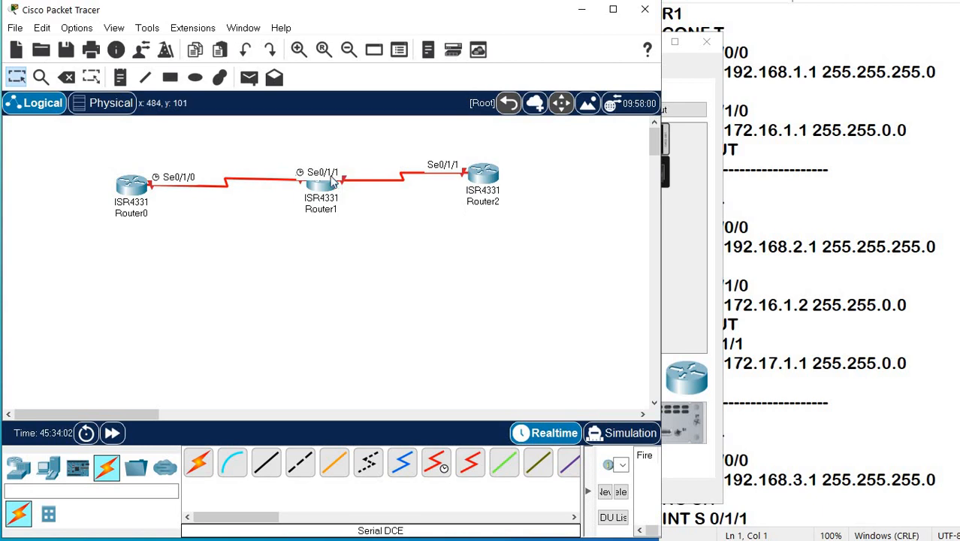
Move Router1 above the other two routers and shift Router0 slightly so the serial port labels do not overlap.
left_click_drag(320, 190, 322, 161)
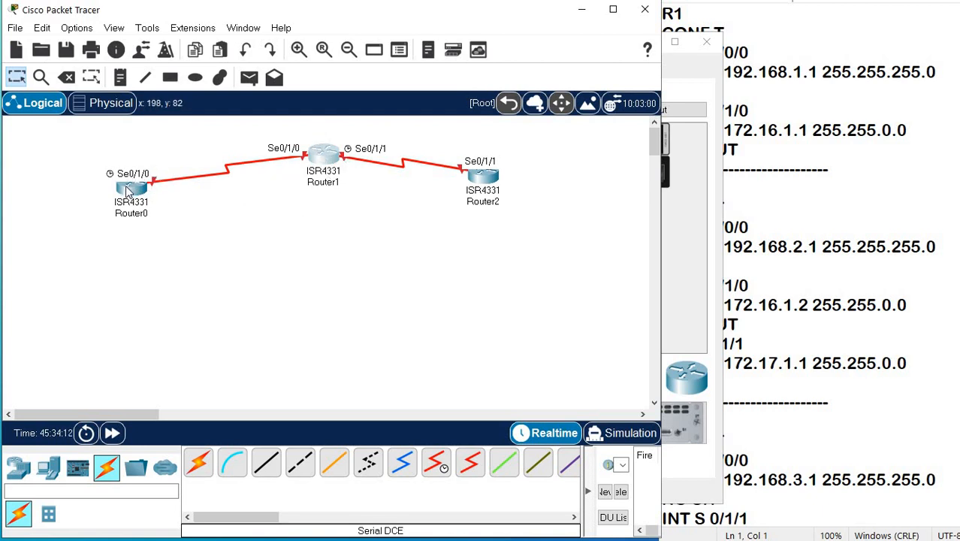
left_click_drag(111, 194, 133, 182)
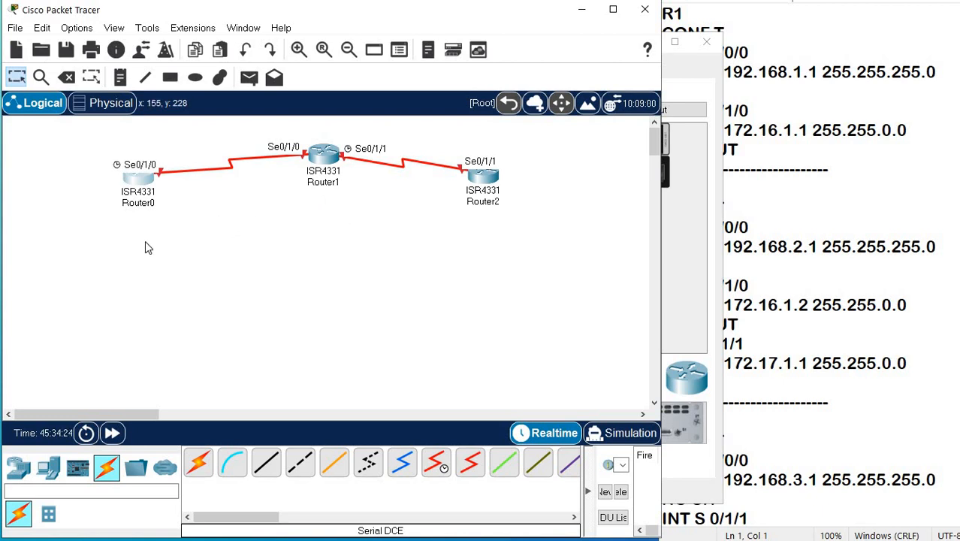
Place three PCs in a row well below the routers, one beneath each router.
left_click_drag(45, 471, 72, 320)
left_click_drag(47, 469, 526, 310)
Place three 2960-24TT switches between the routers and the PCs, and move PC5 and PC6 slightly lower.
left_click(18, 467)
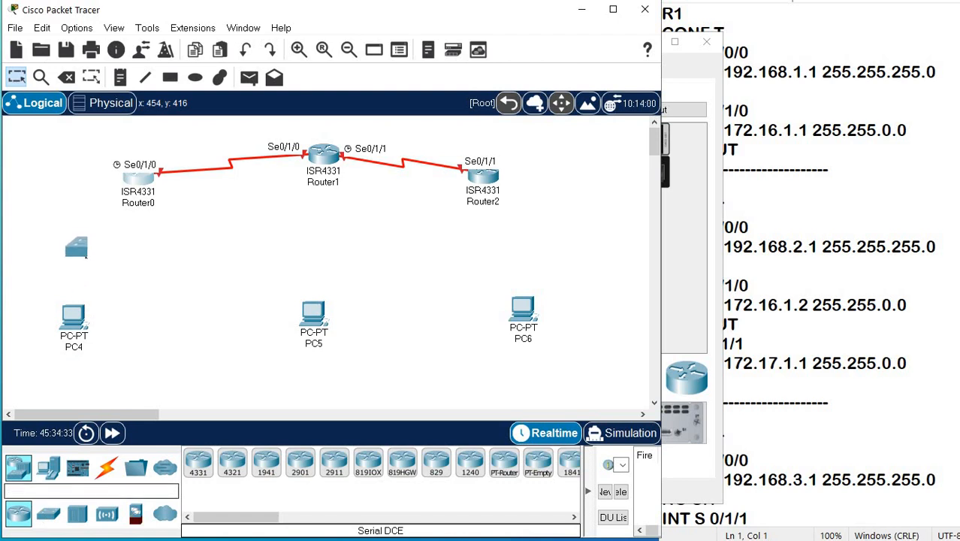
left_click(82, 263)
left_click_drag(48, 514, 315, 236)
left_click(316, 243)
left_click_drag(48, 513, 534, 252)
left_click(534, 253)
left_click_drag(523, 310, 519, 333)
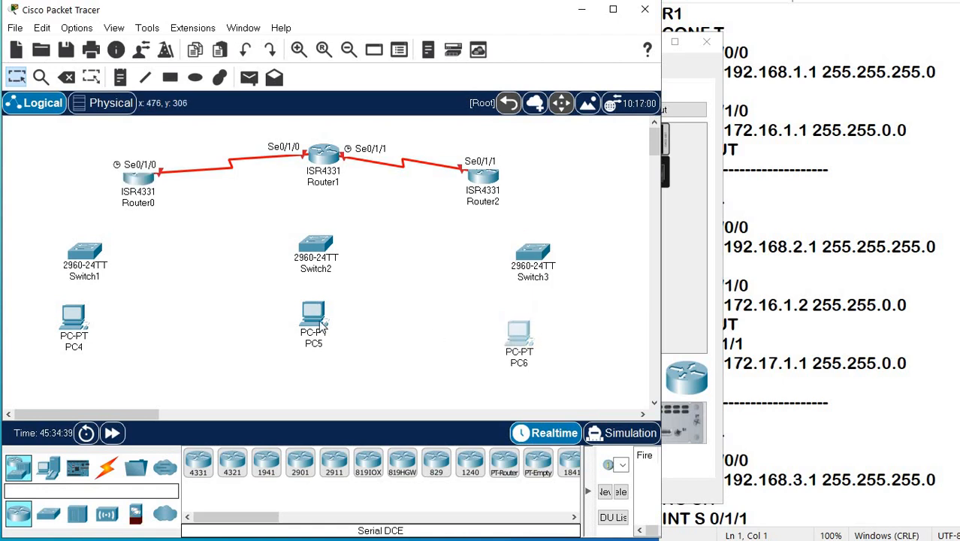
left_click_drag(314, 314, 308, 327)
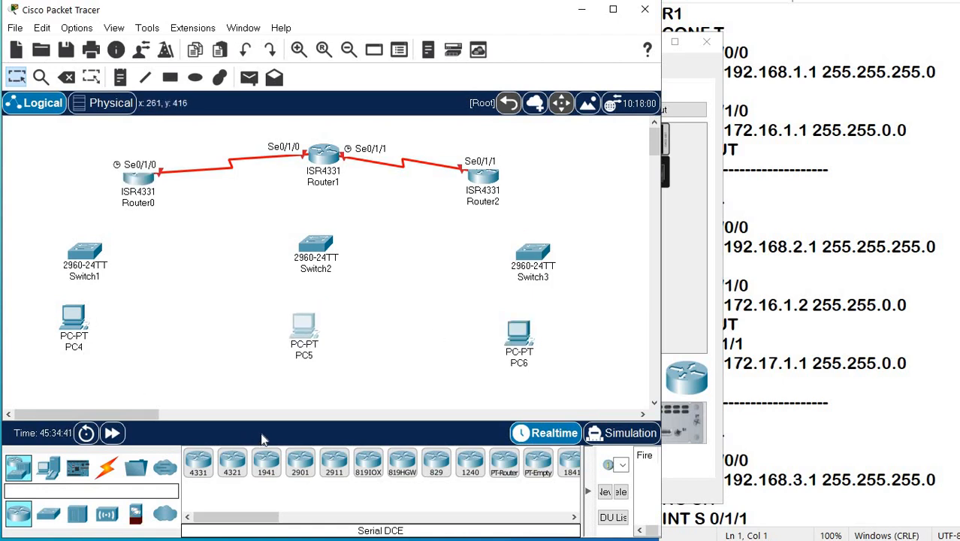
Connect Router0 GigabitEthernet0/0/0 to Switch1 GigabitEthernet0/1 with a copper straight-through cable.
left_click(107, 467)
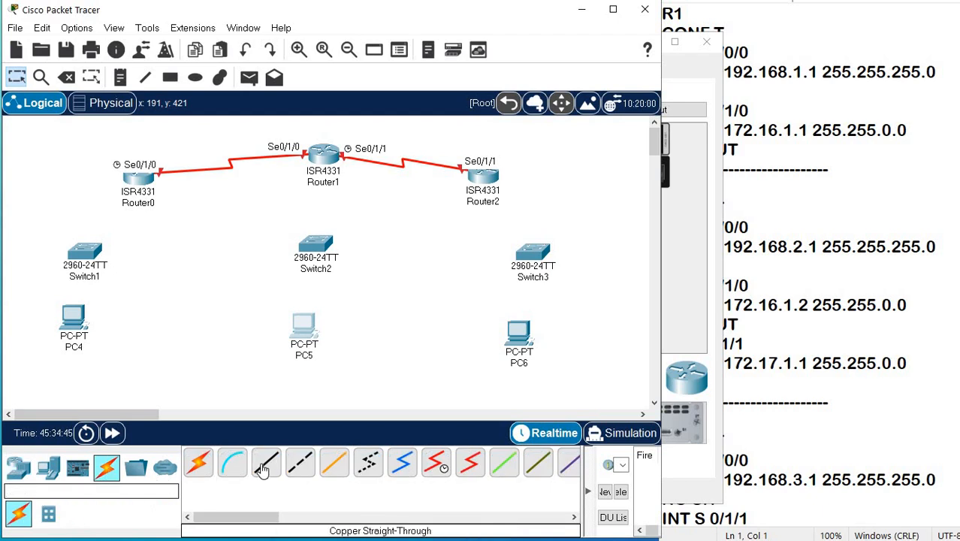
left_click(264, 466)
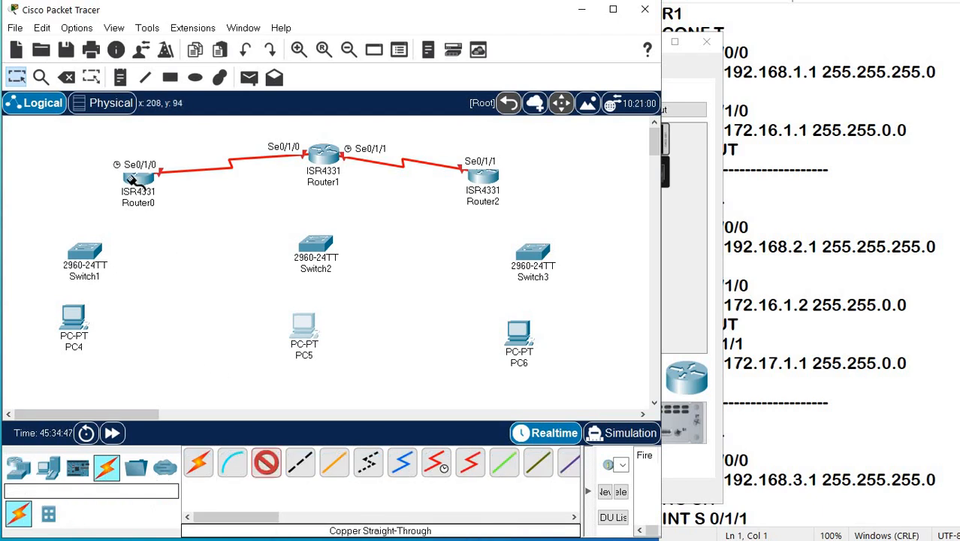
left_click(145, 191)
left_click(192, 231)
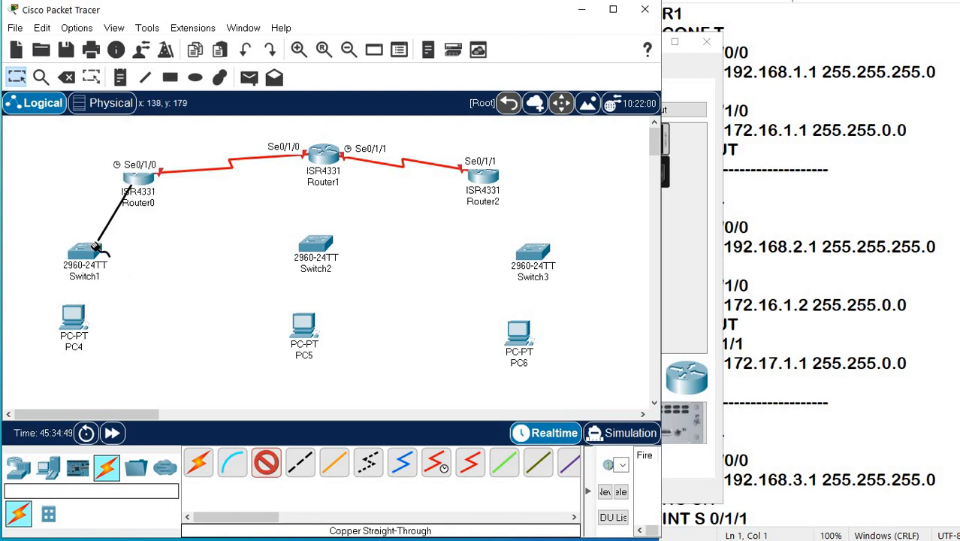
left_click(98, 241)
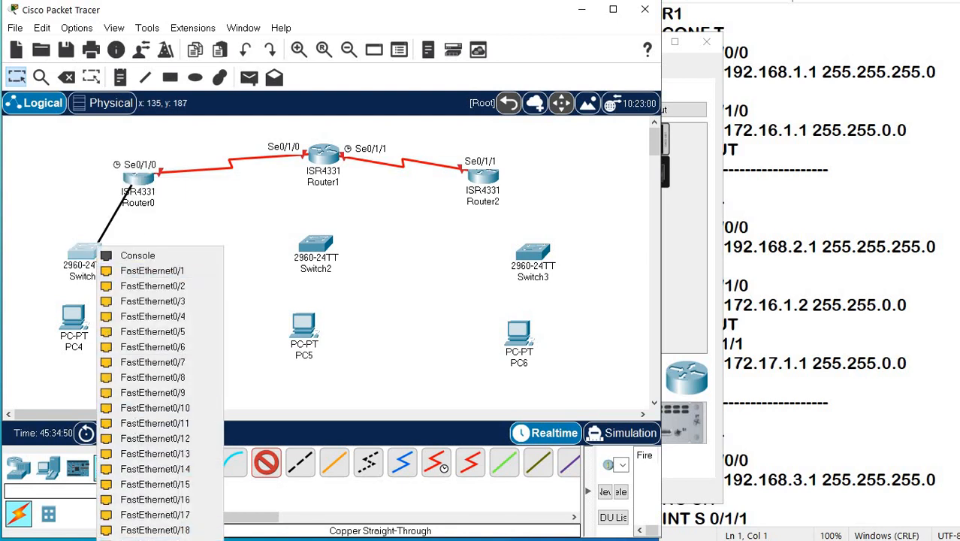
left_click(155, 539)
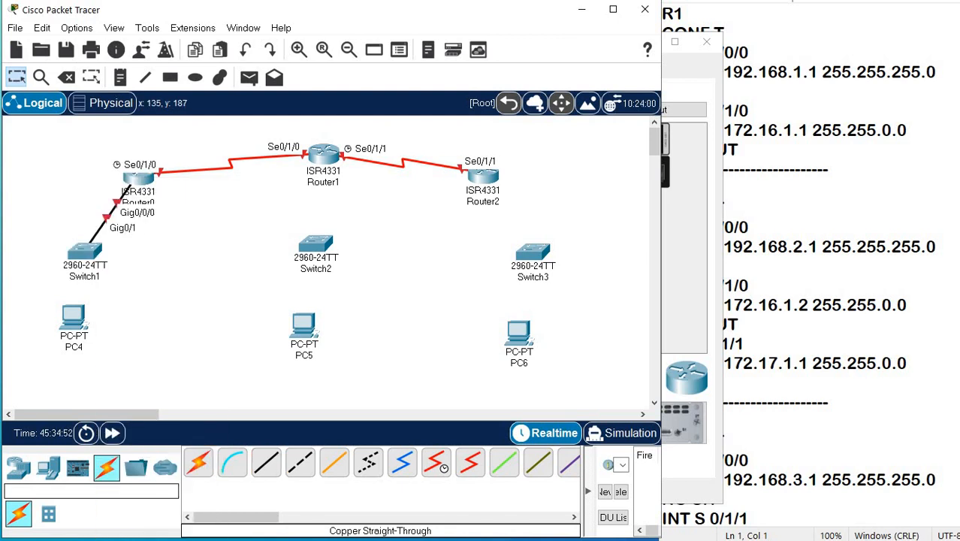
Connect Router1 GigabitEthernet0/0/0 to Switch2 GigabitEthernet0/1 with a copper straight-through cable.
left_click(266, 461)
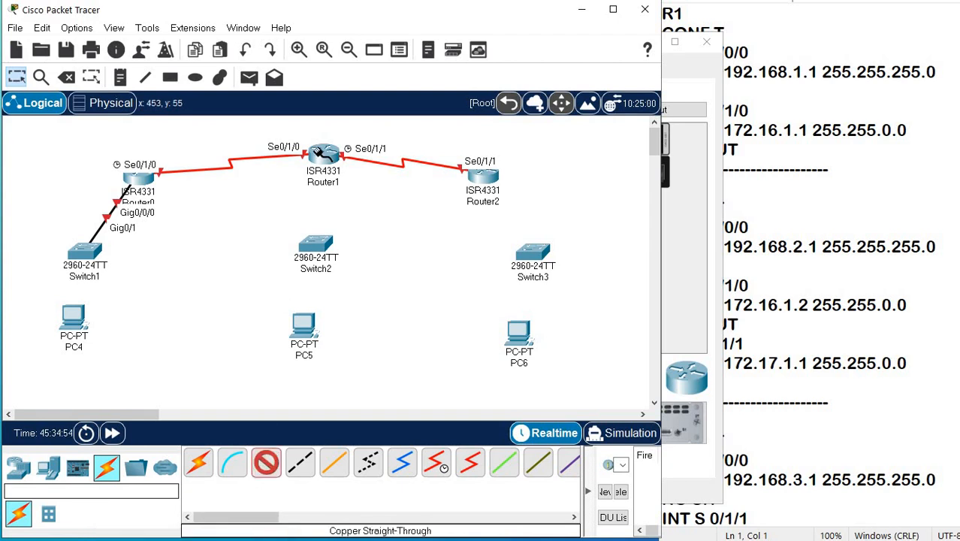
left_click(323, 155)
left_click(368, 205)
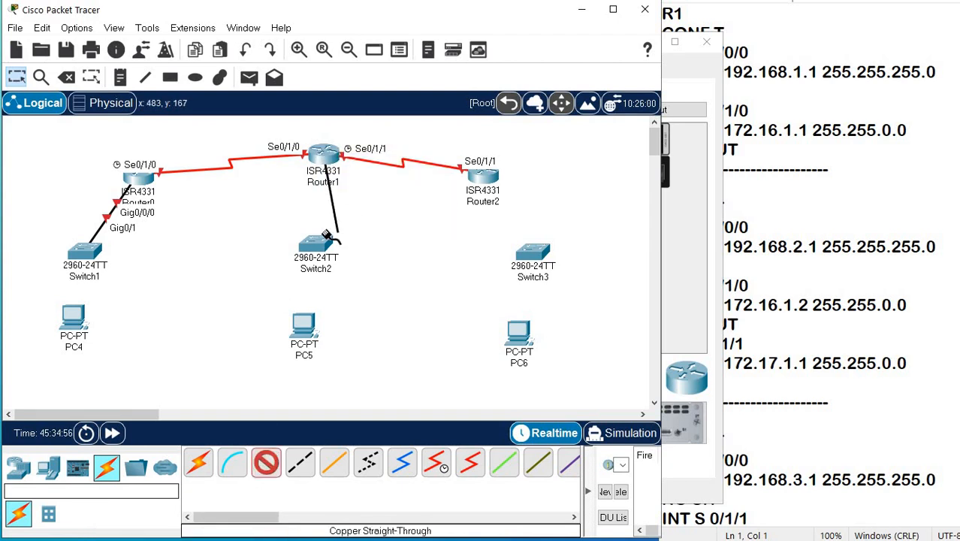
left_click(316, 253)
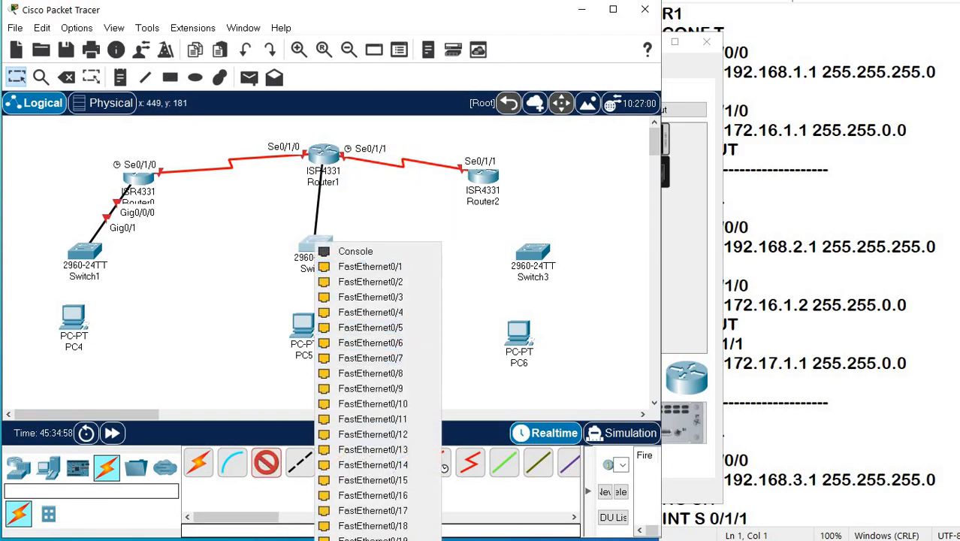
left_click(376, 535)
Connect Router2 GigabitEthernet0/0/0 to Switch3 GigabitEthernet0/1 with a copper straight-through cable.
left_click(266, 461)
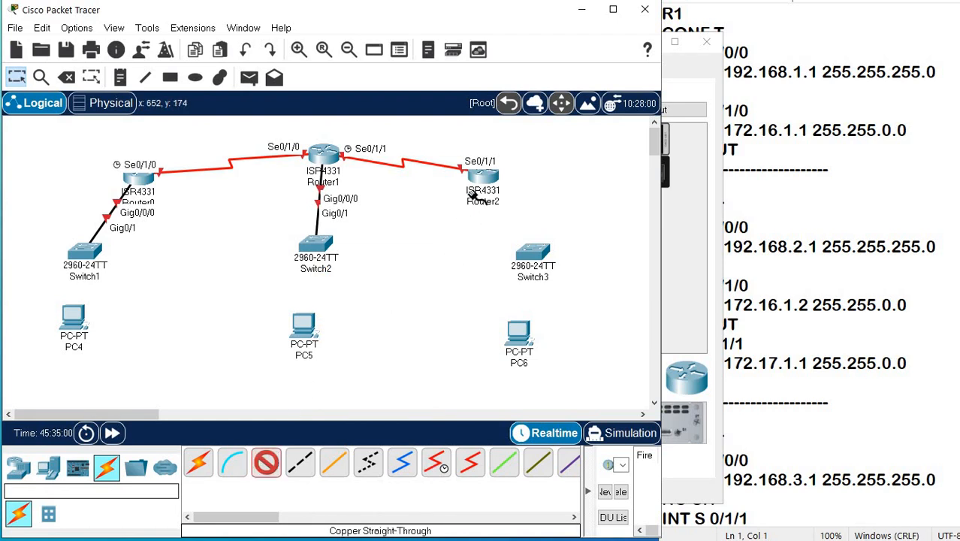
left_click(484, 179)
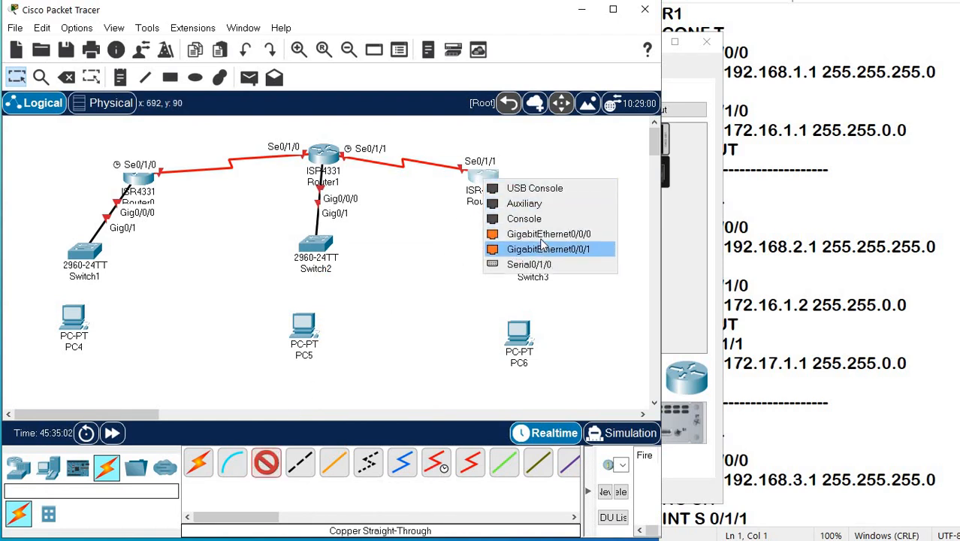
left_click(538, 234)
left_click(531, 254)
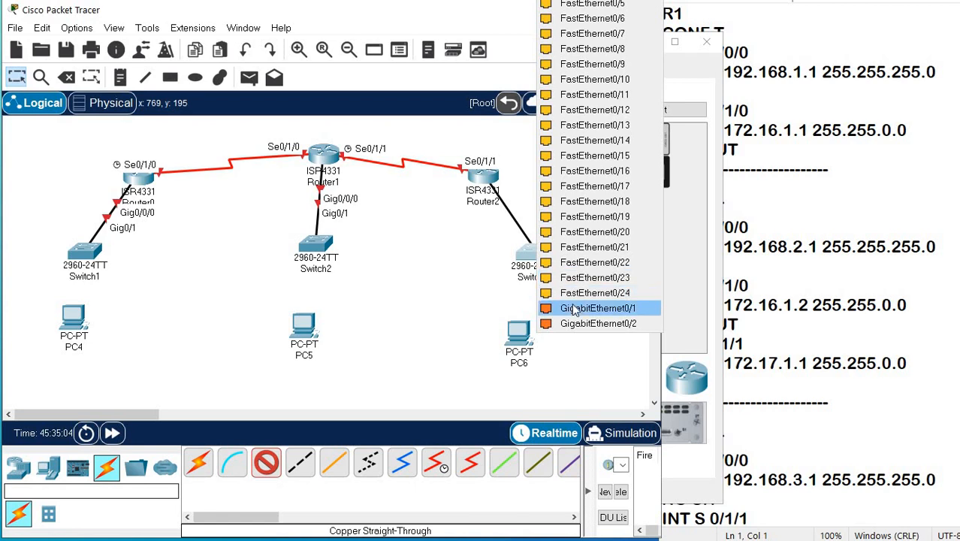
left_click(574, 307)
Connect Switch1 FastEthernet0/1 to PC4 FastEthernet0 with a copper straight-through cable.
left_click(266, 461)
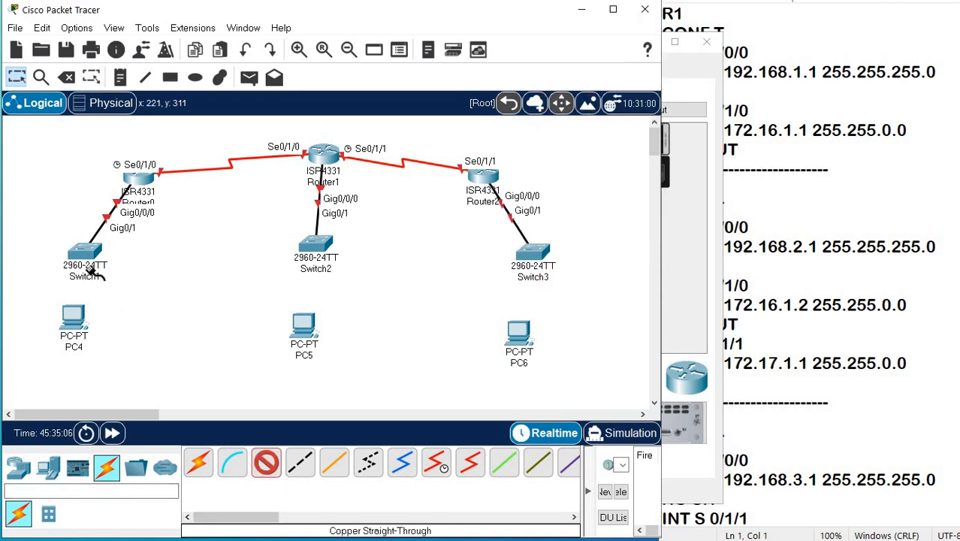
left_click(89, 255)
left_click(113, 280)
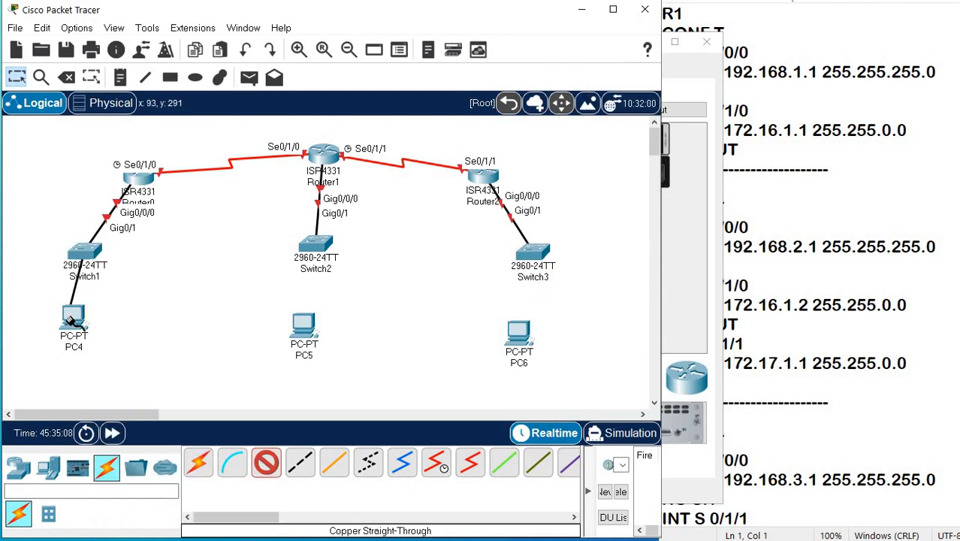
left_click(89, 321)
left_click(135, 372)
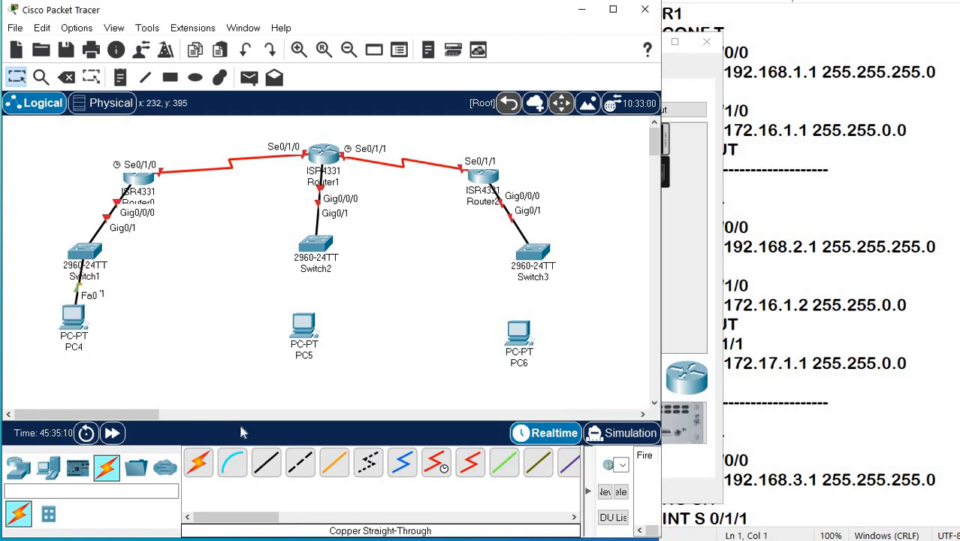
Connect Switch2 FastEthernet0/1 to PC5 FastEthernet0 with a copper straight-through cable.
left_click(266, 461)
left_click(316, 245)
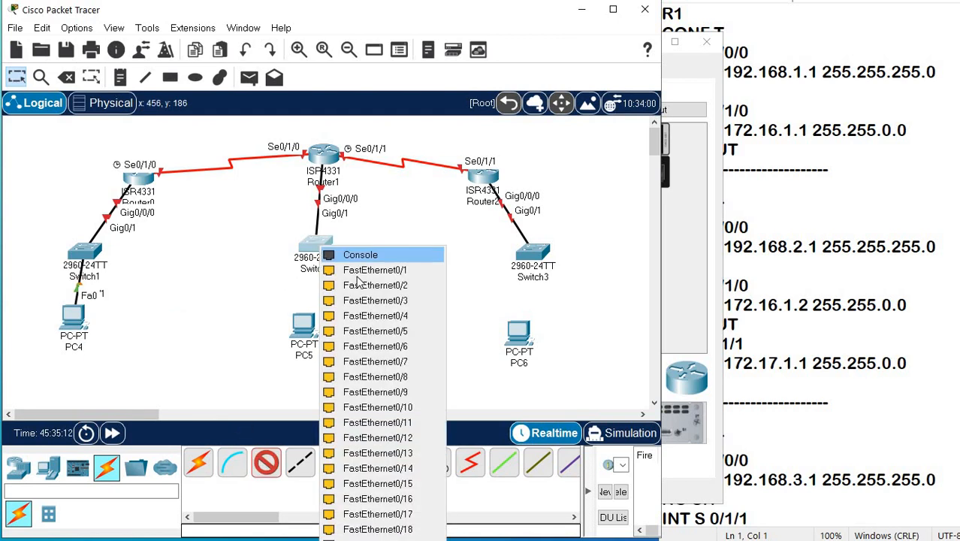
left_click(374, 269)
left_click(303, 324)
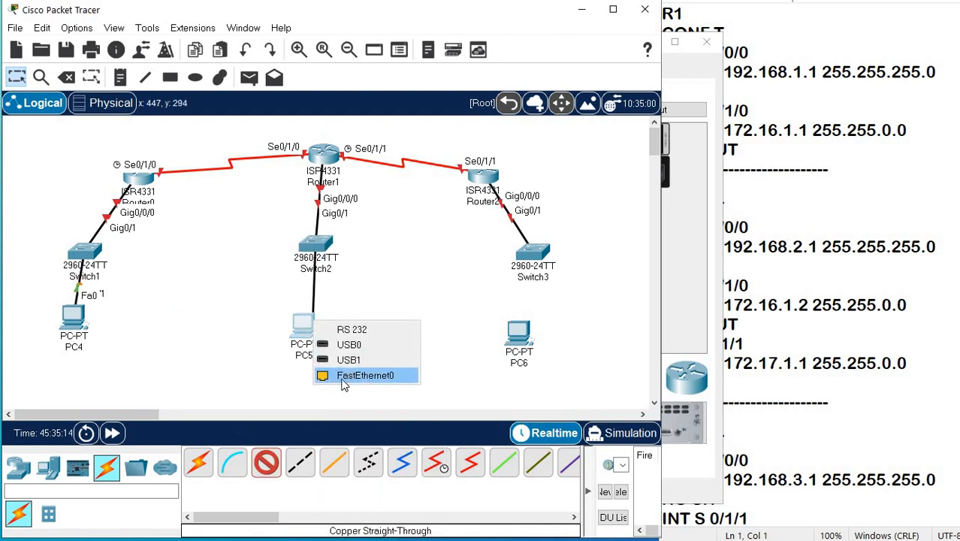
left_click(353, 373)
Connect Switch3 FastEthernet0/1 to PC6 FastEthernet0 with a copper straight-through cable.
left_click(268, 461)
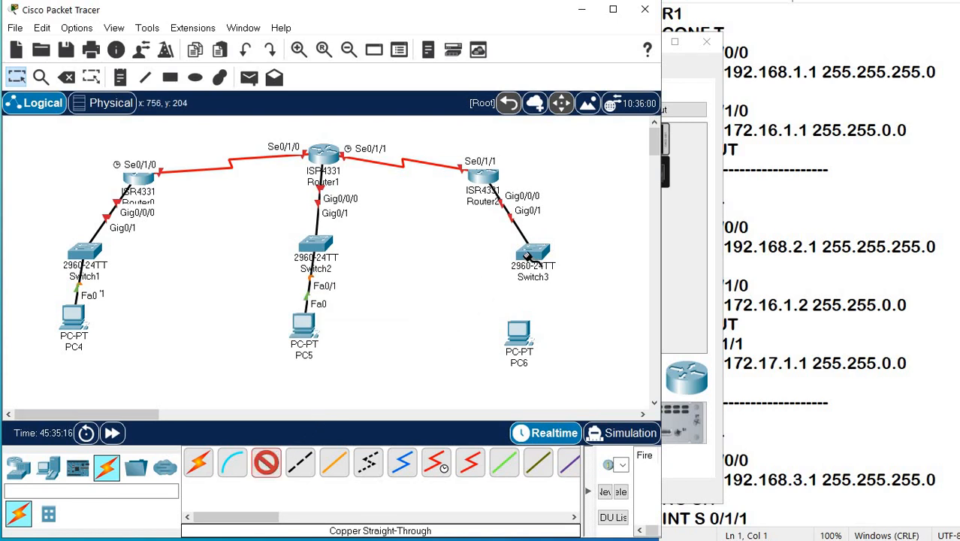
left_click(530, 254)
left_click(571, 280)
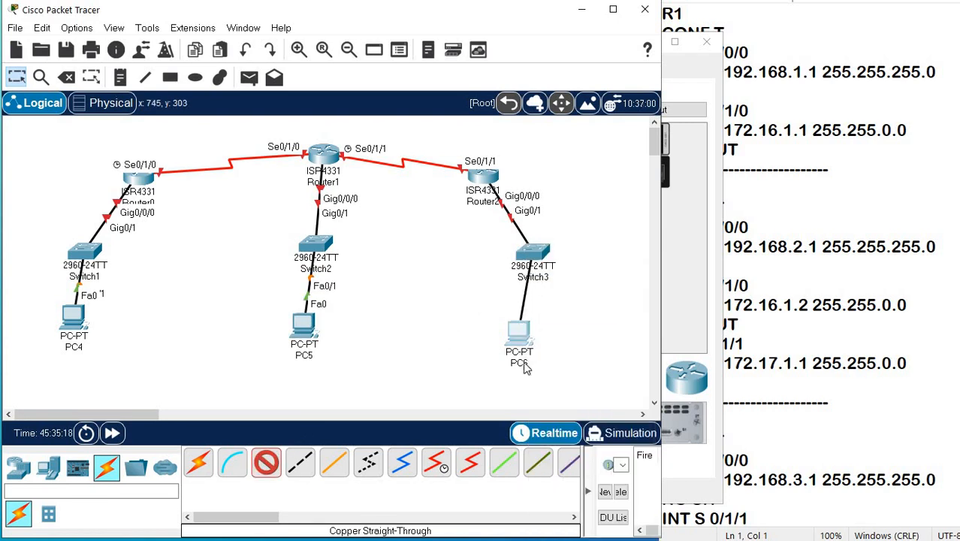
left_click(520, 331)
left_click(549, 383)
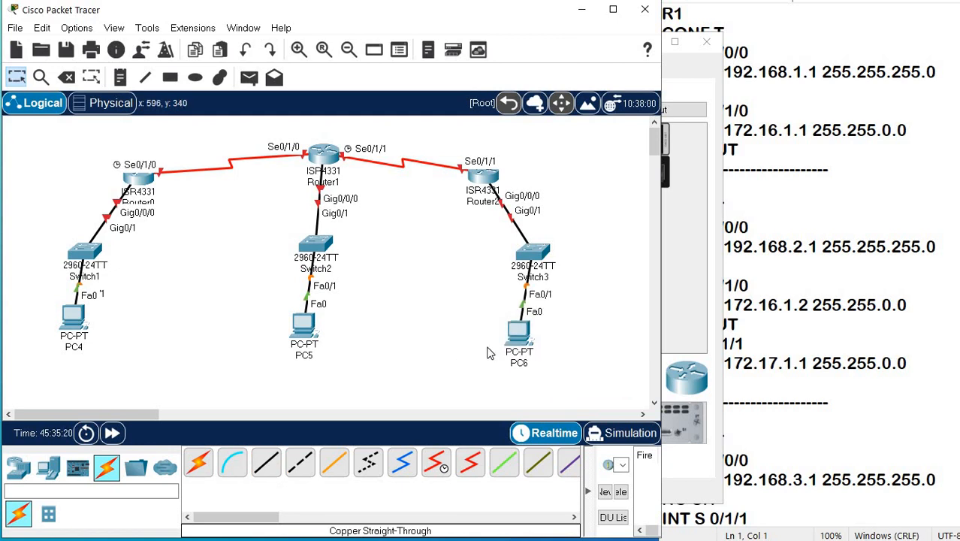
Shift PC6, PC5 and PC4 slightly so each one lines up beneath its switch.
mouse_move(508, 345)
left_mouse_down()
mouse_move(540, 337)
mouse_move(513, 336)
left_mouse_up()
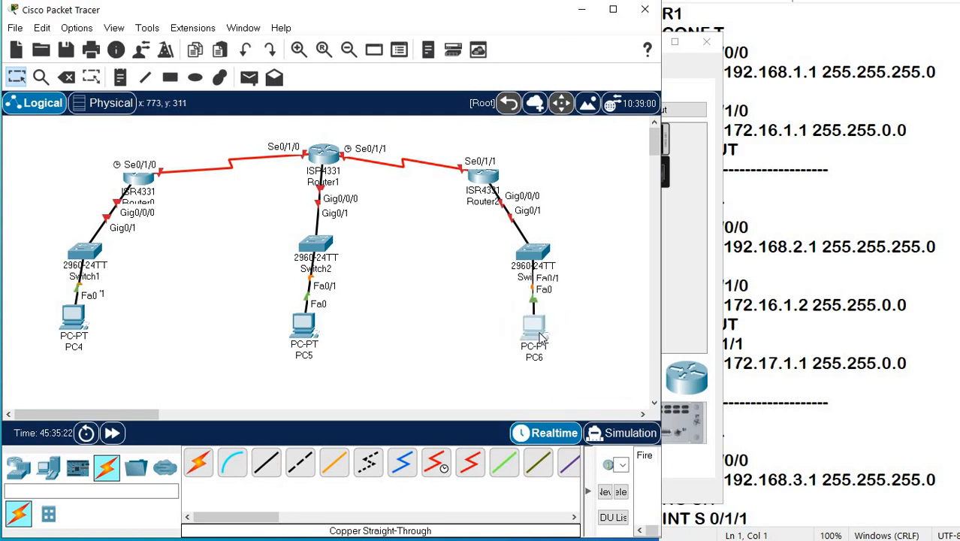
left_click_drag(308, 335, 316, 340)
left_click_drag(79, 324, 84, 333)
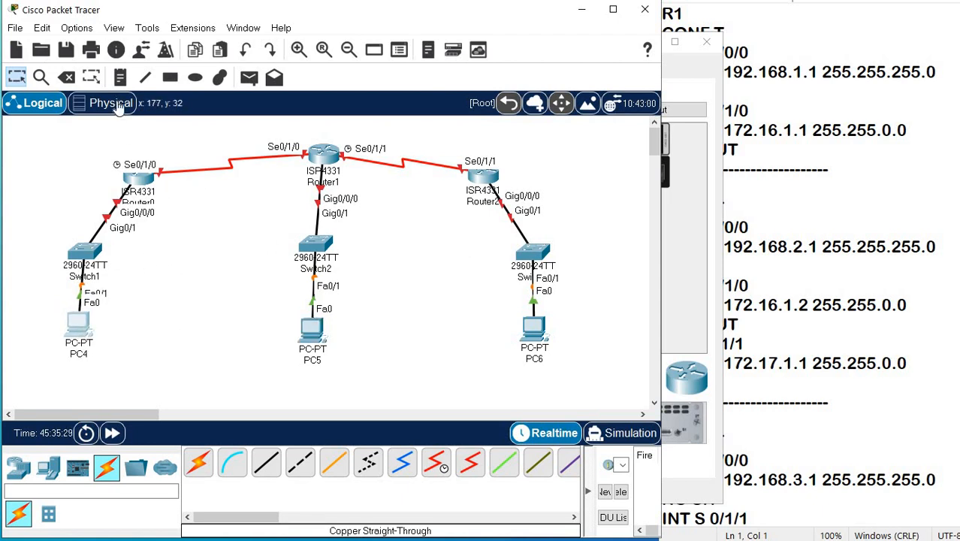
Add network notes beneath the PCs: 192.168.1.0/24 under PC4, 192.168.2.0/24 under PC5 and 192.168.3.0/24 under PC6.
left_click(120, 78)
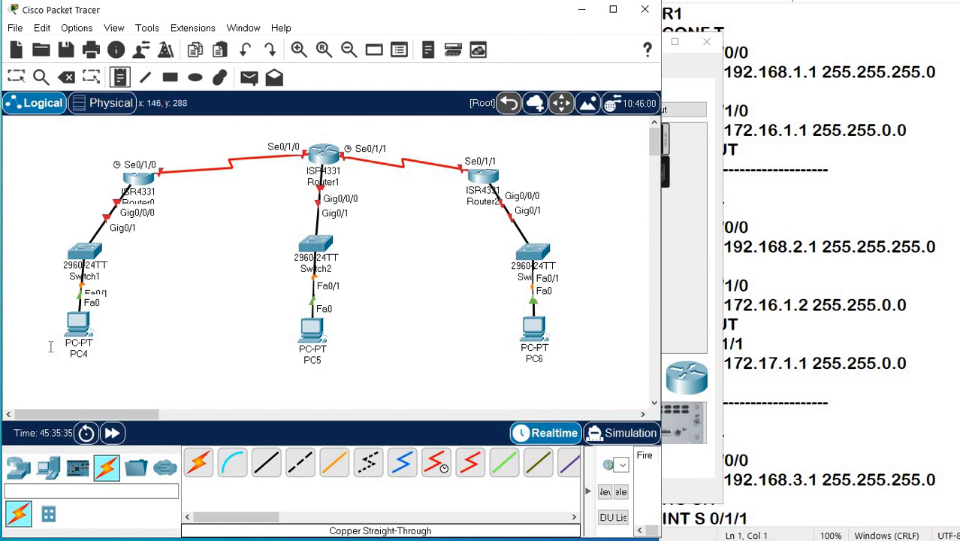
left_click(111, 365)
type("192.168.1.0/24")
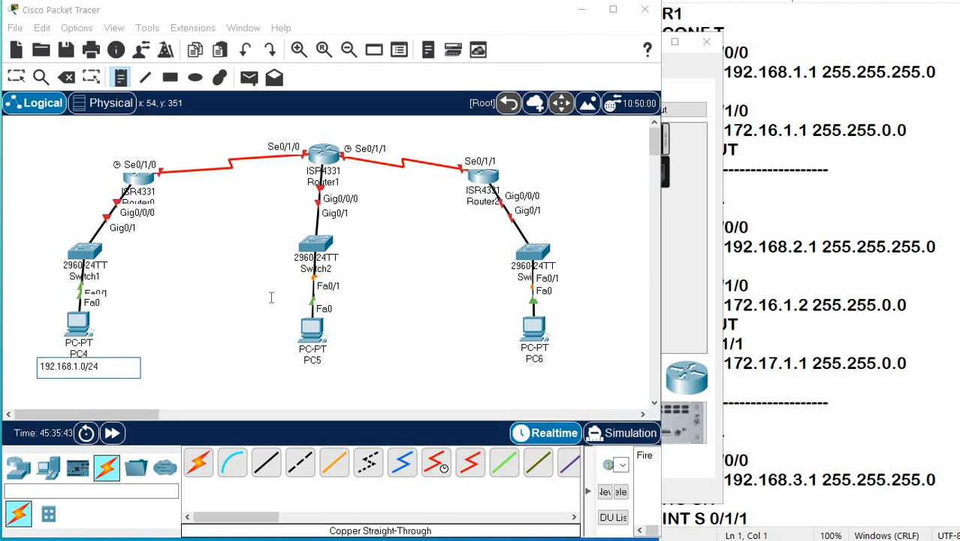
left_click(283, 373)
type("192.168.2.0/24")
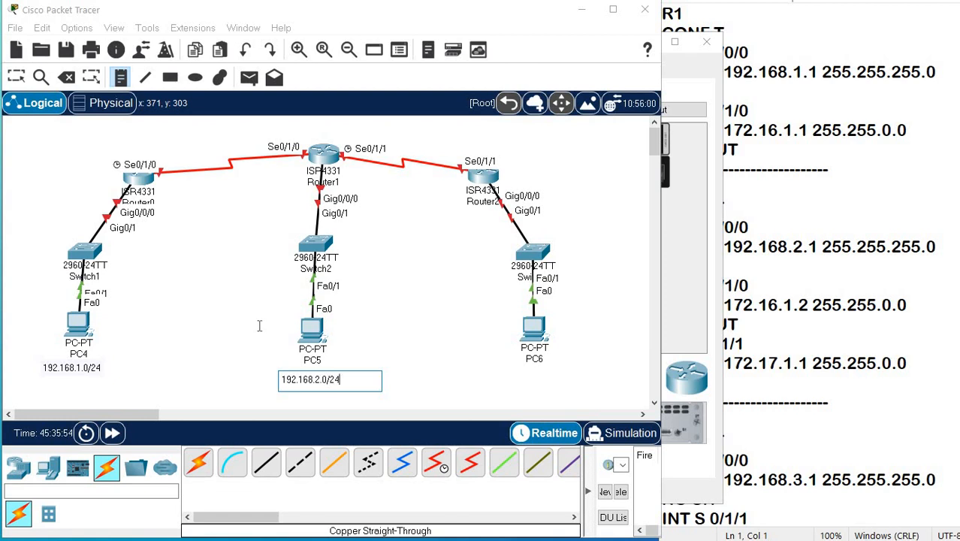
left_click(497, 375)
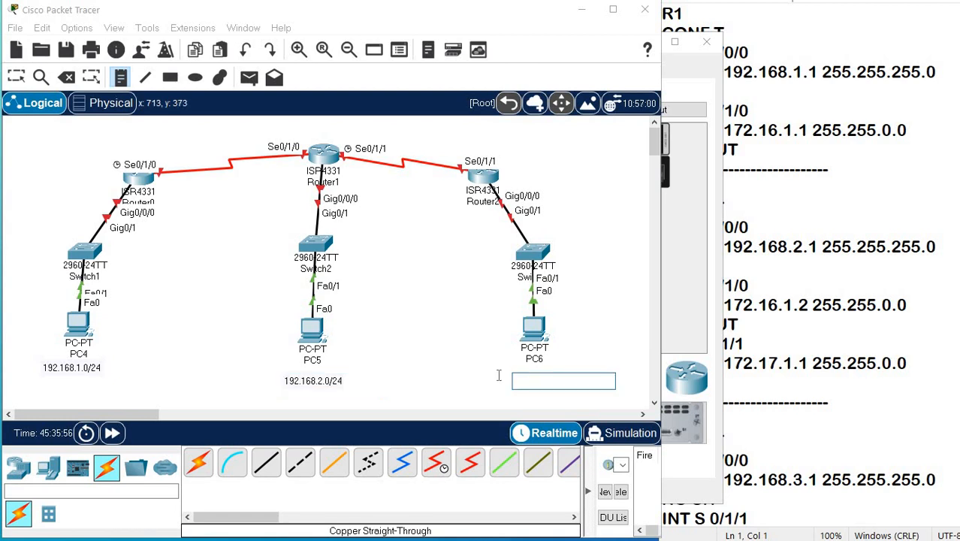
type("192.168.3.0/24")
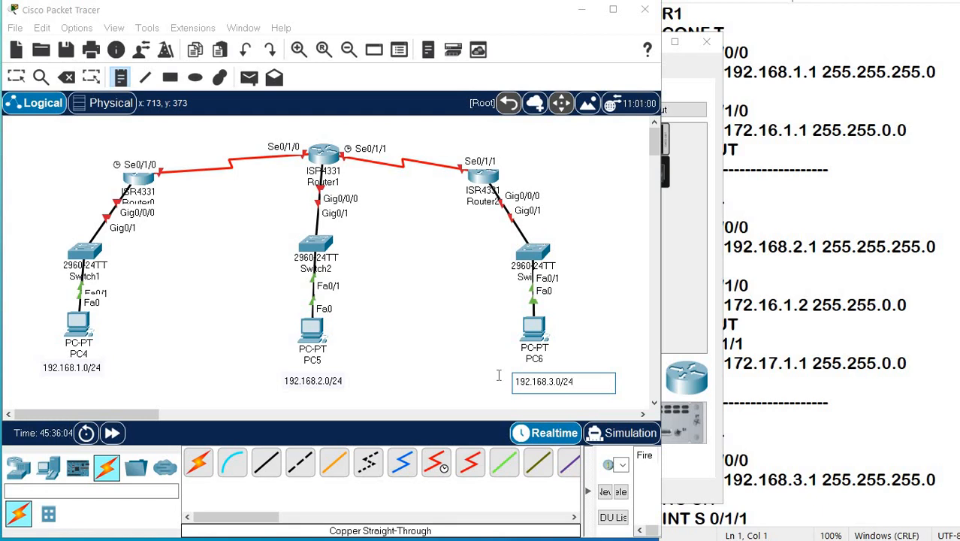
Label the Router0–Router1 link 172.16.0.0 and the Router1–Router2 link 172.17.0.0/16, and move Router0 slightly up and outward.
left_click(182, 139)
type("172.16.0.0")
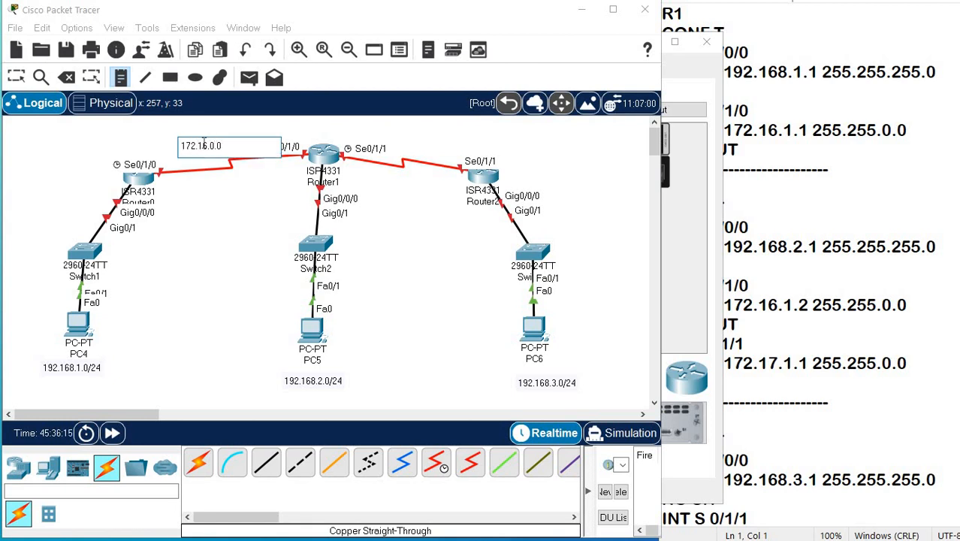
left_click(390, 133)
type("172.17.0.0/16")
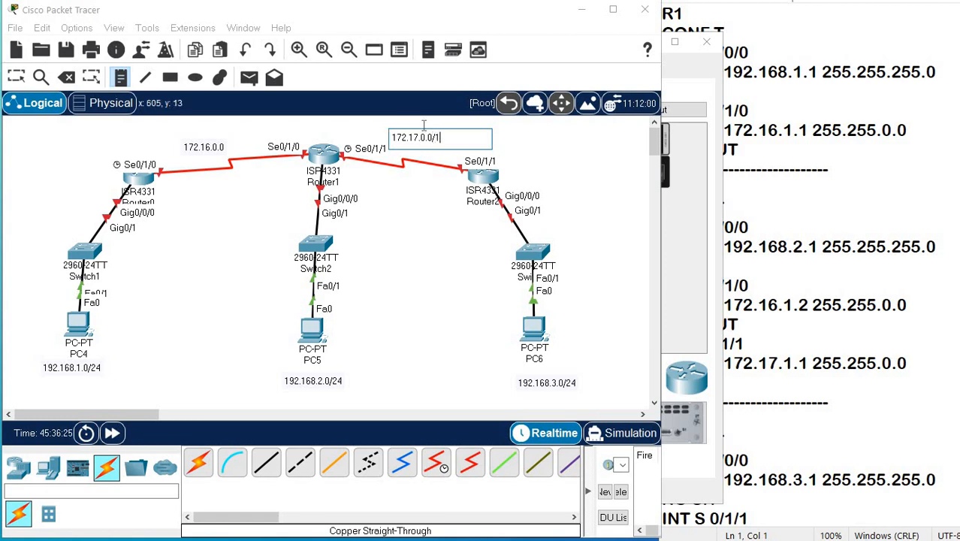
left_click(212, 152)
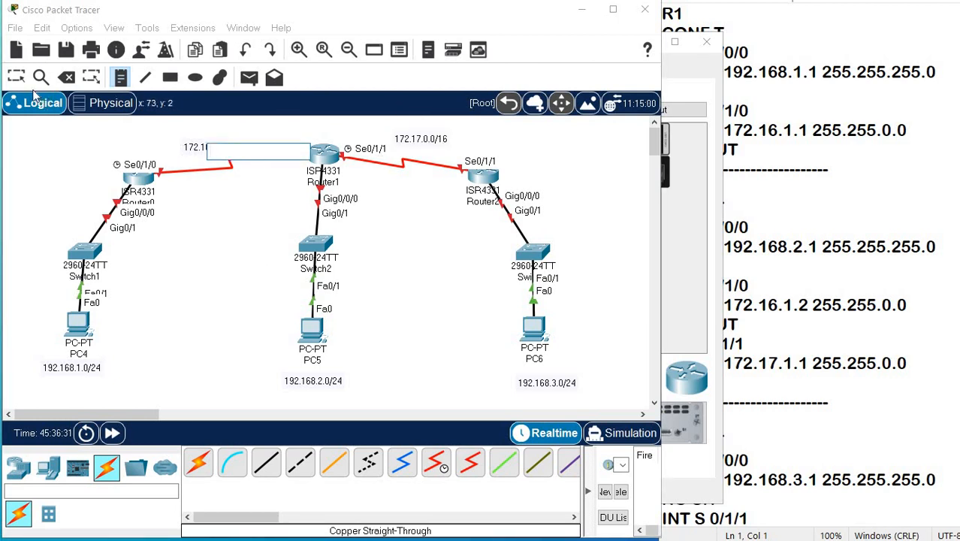
left_click(18, 82)
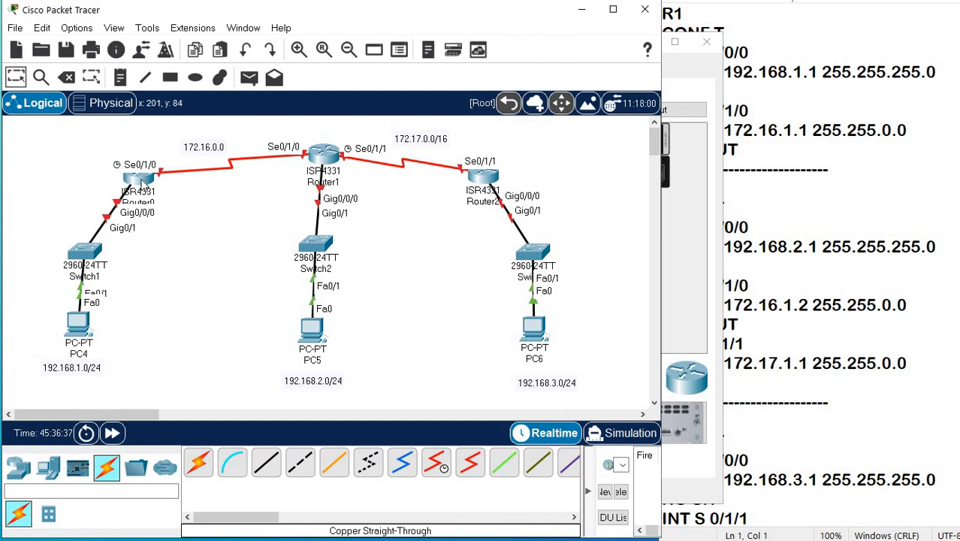
left_click_drag(136, 182, 121, 172)
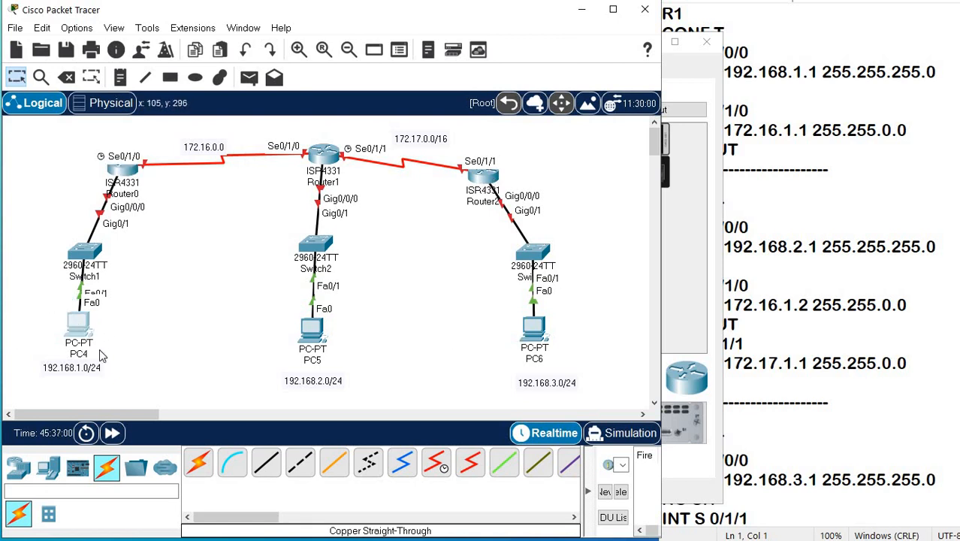
Configure PC4 with static IPv4 address 192.168.1.2, subnet mask 255.255.255.0 and default gateway 192.168.1.1.
left_click(83, 329)
left_click(365, 69)
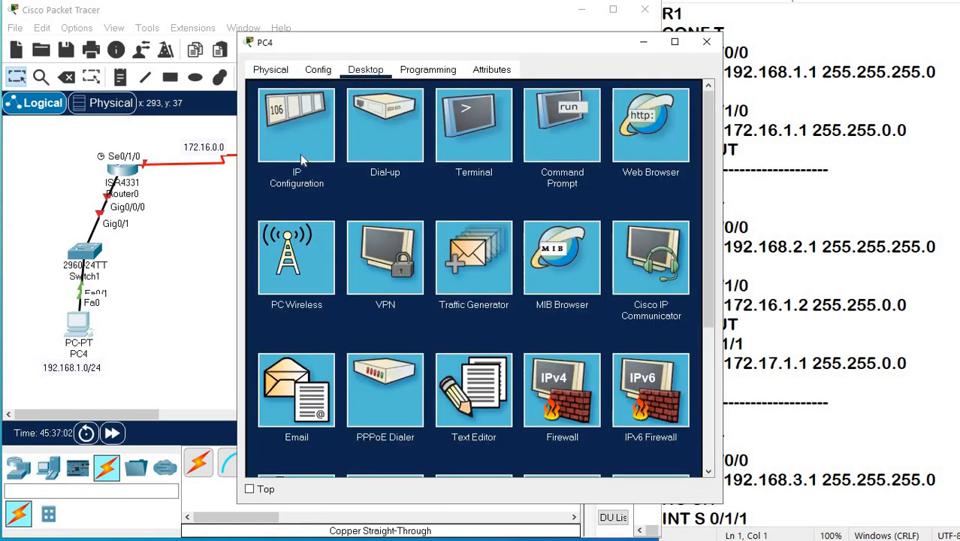
left_click(301, 154)
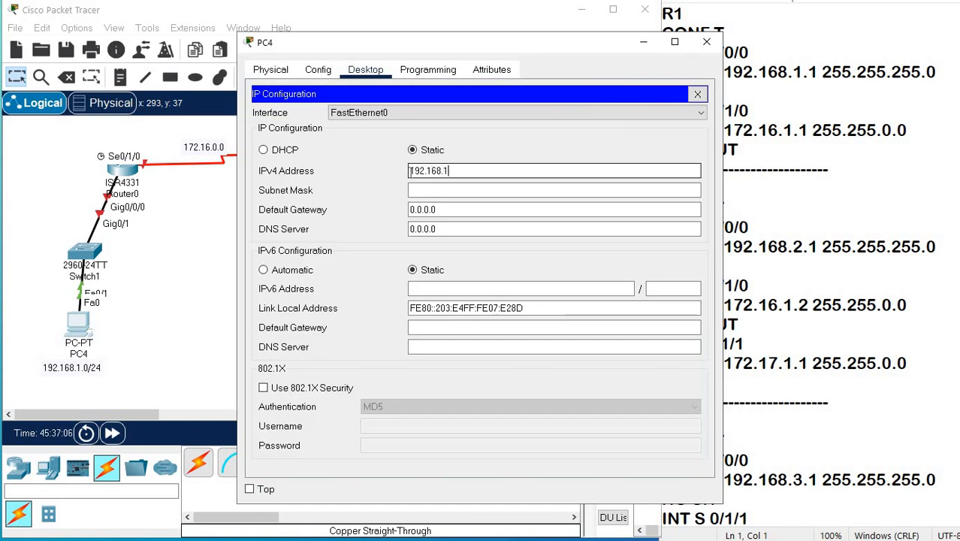
left_click(411, 191)
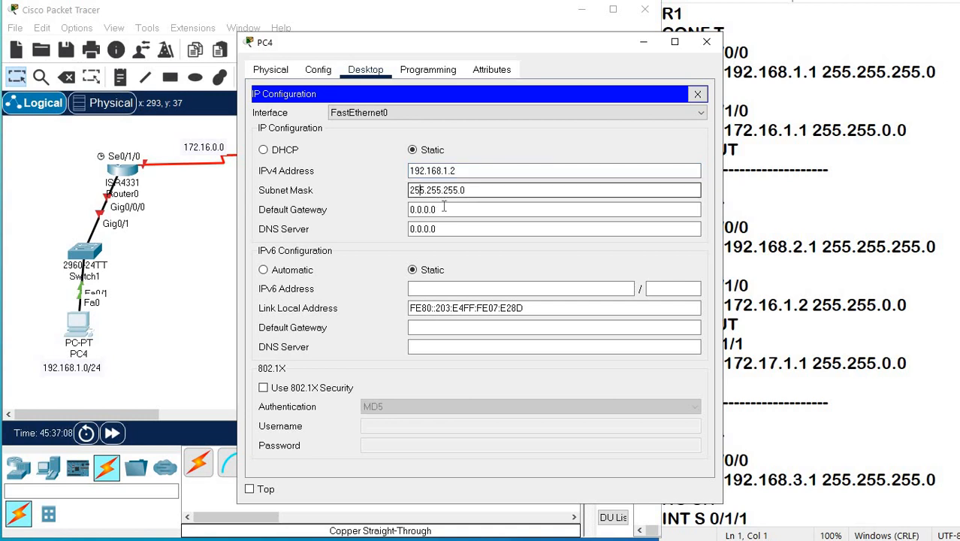
left_click(419, 210)
left_click_drag(418, 209, 406, 211)
type("192.168.1.1")
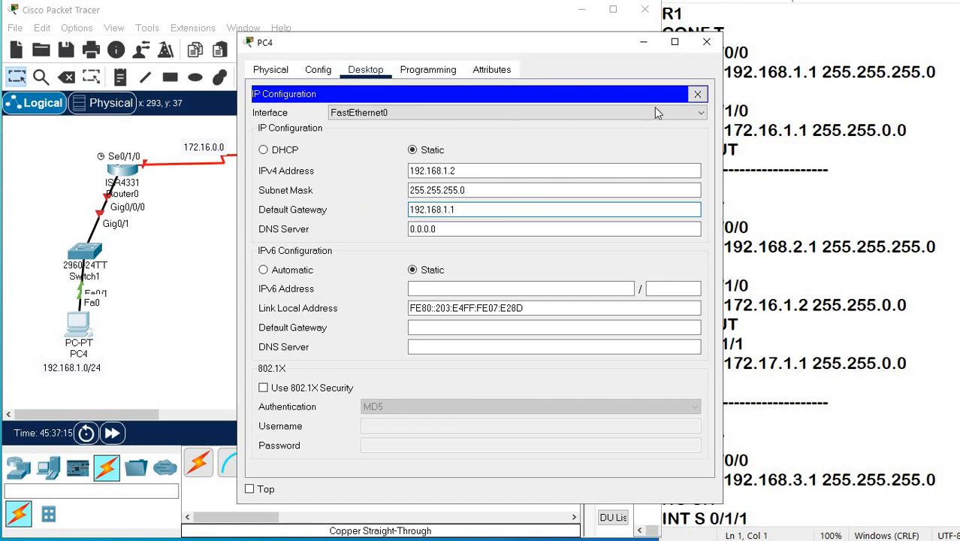
Close PC4's window and configure PC5 with static IPv4 address 192.168.2.2, subnet mask 255.255.255.0 and default gateway 192.168.2.1.
left_click(697, 94)
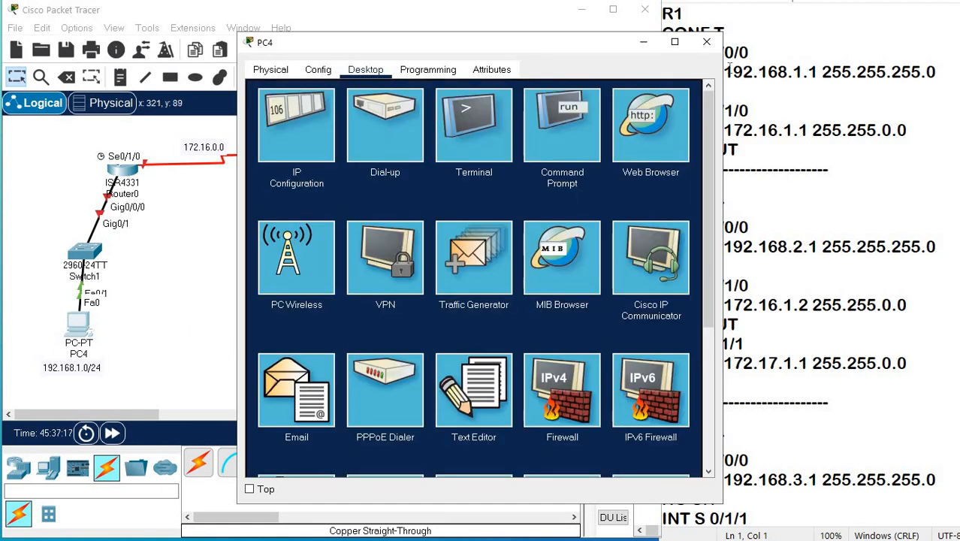
left_click(706, 41)
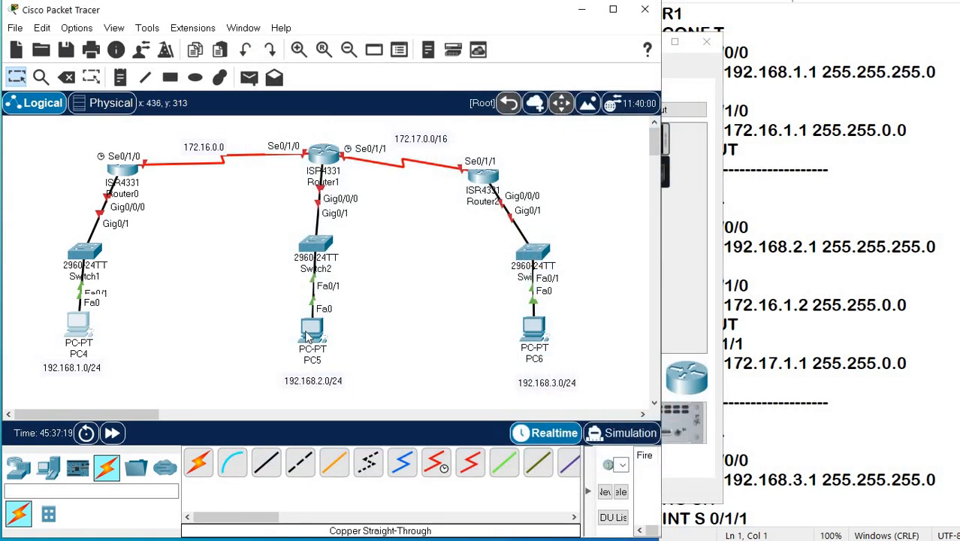
left_click(311, 330)
left_click(366, 70)
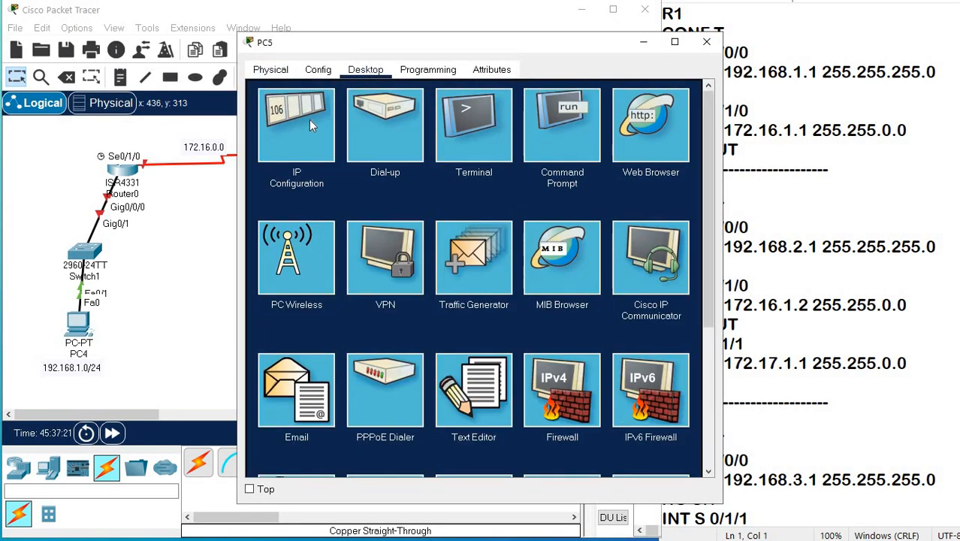
left_click(309, 124)
left_click(445, 171)
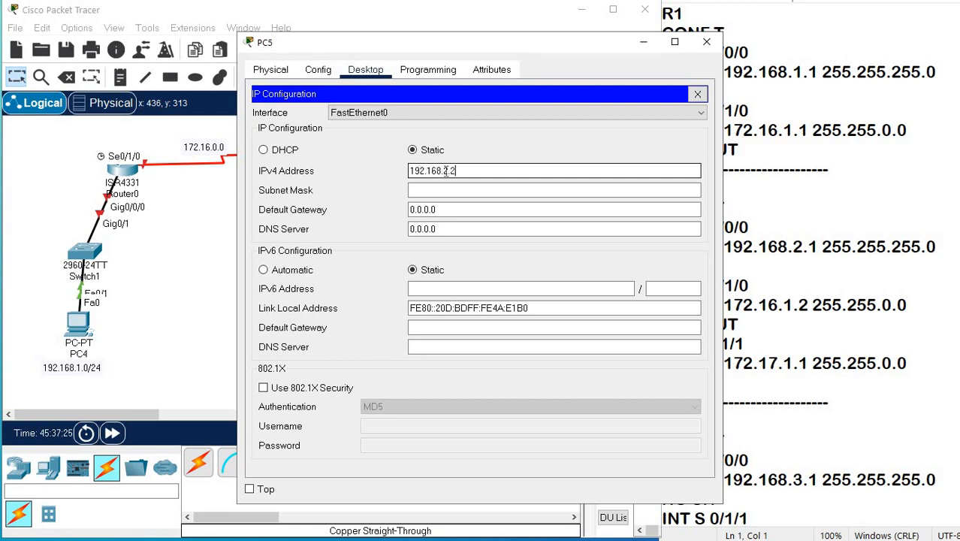
type("192.168.2.2")
left_click(473, 190)
key("Tab")
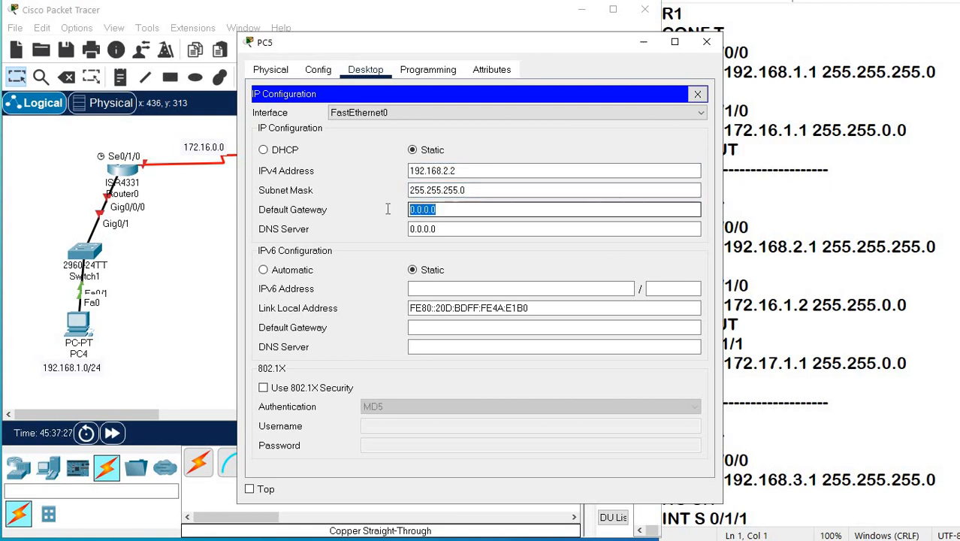
type("192.1")
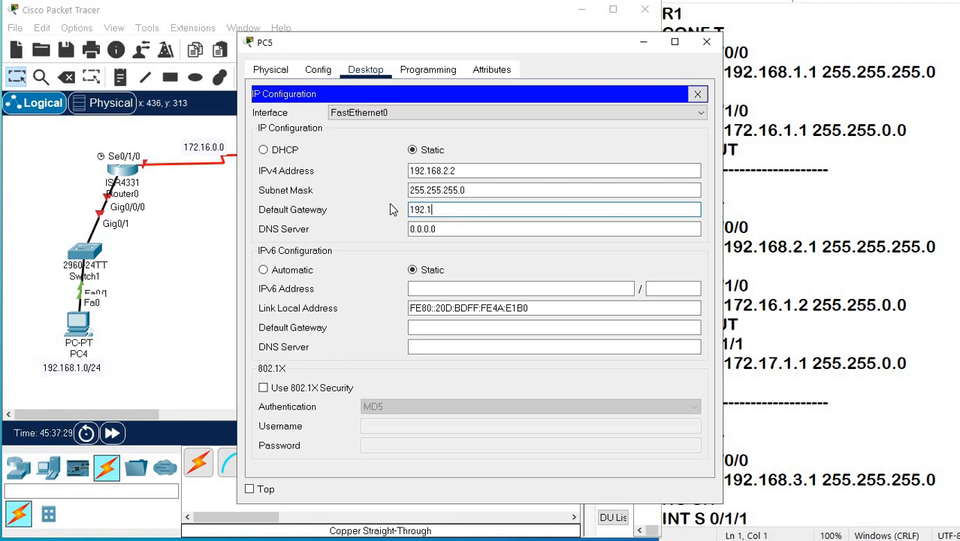
type("68.2.1")
left_click(698, 93)
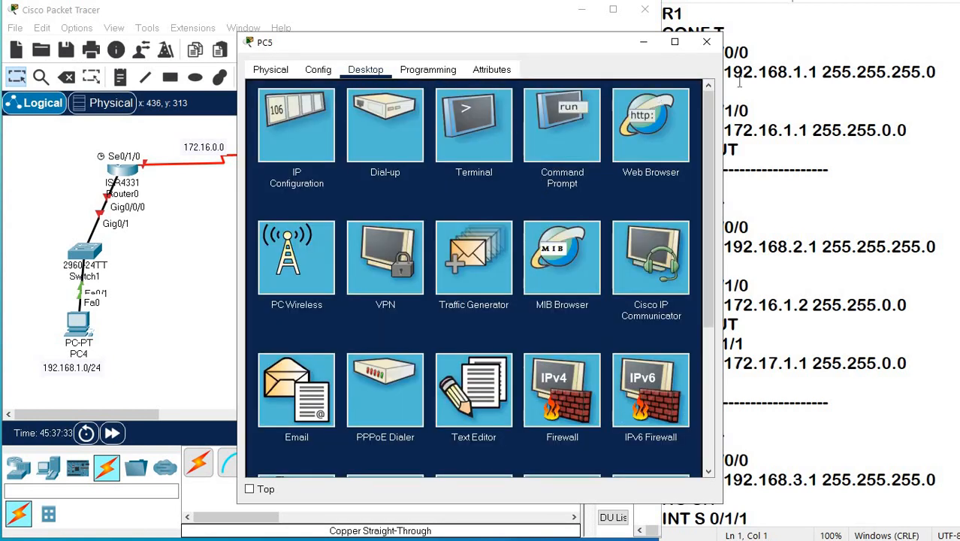
left_click(706, 41)
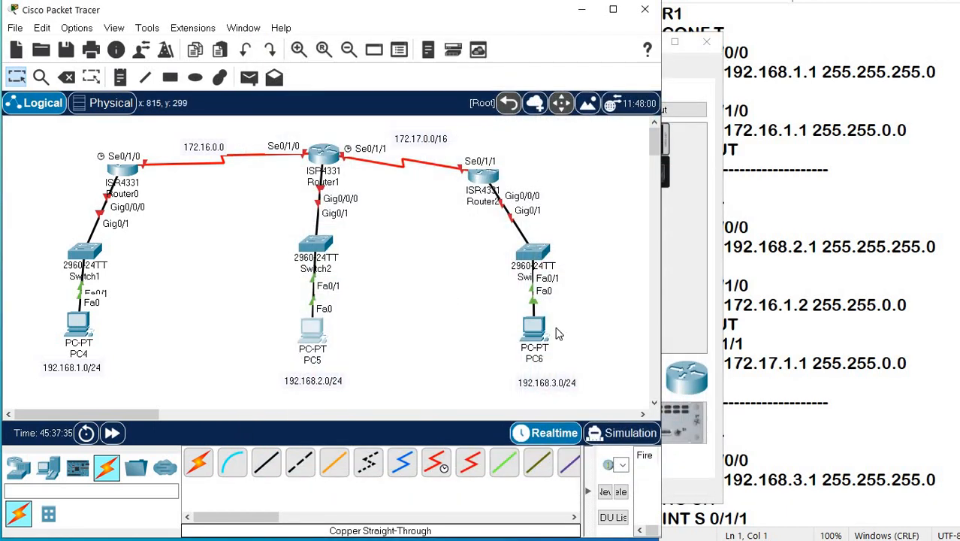
Configure PC6 with static IPv4 address 192.168.3.2, subnet mask 255.255.255.0 and default gateway 192.168.3.1.
left_click(534, 328)
left_click(365, 69)
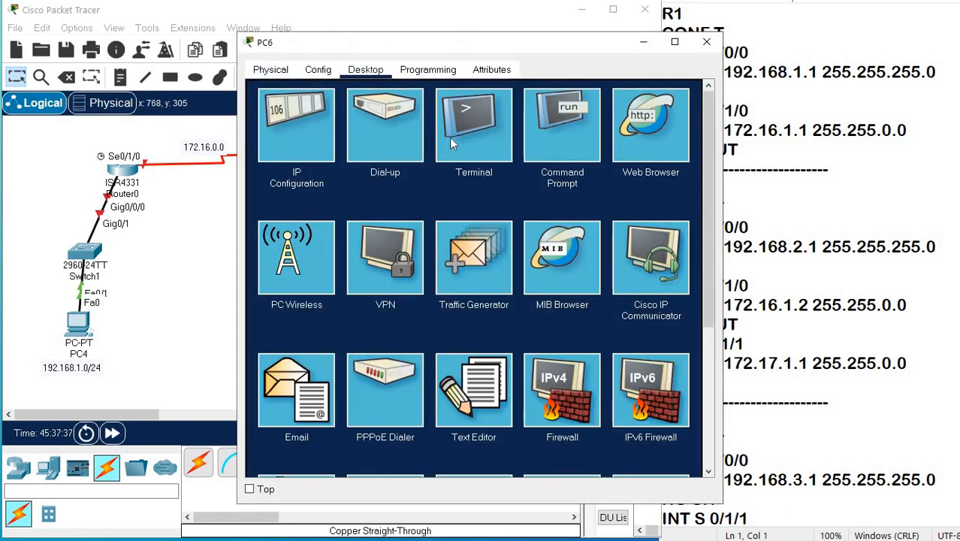
left_click(295, 124)
left_click(465, 169)
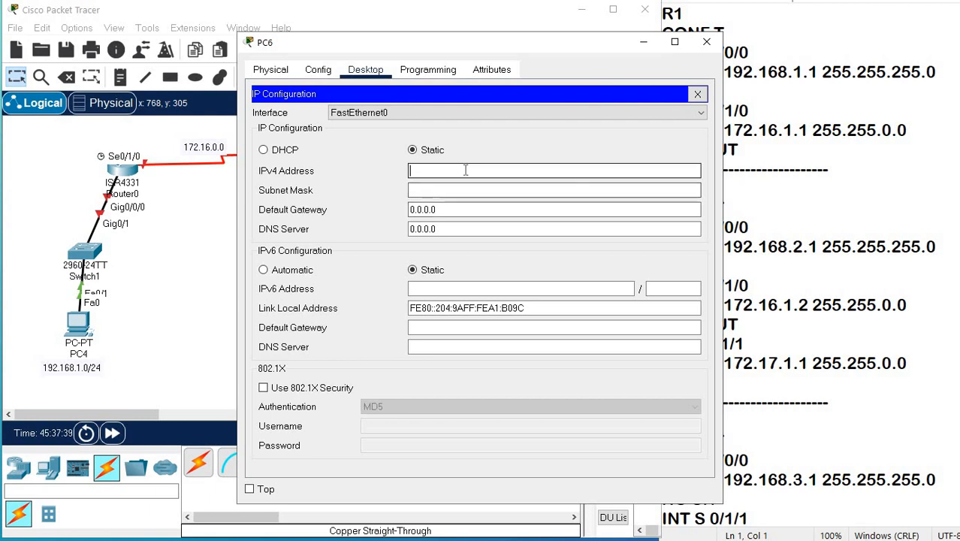
type("19")
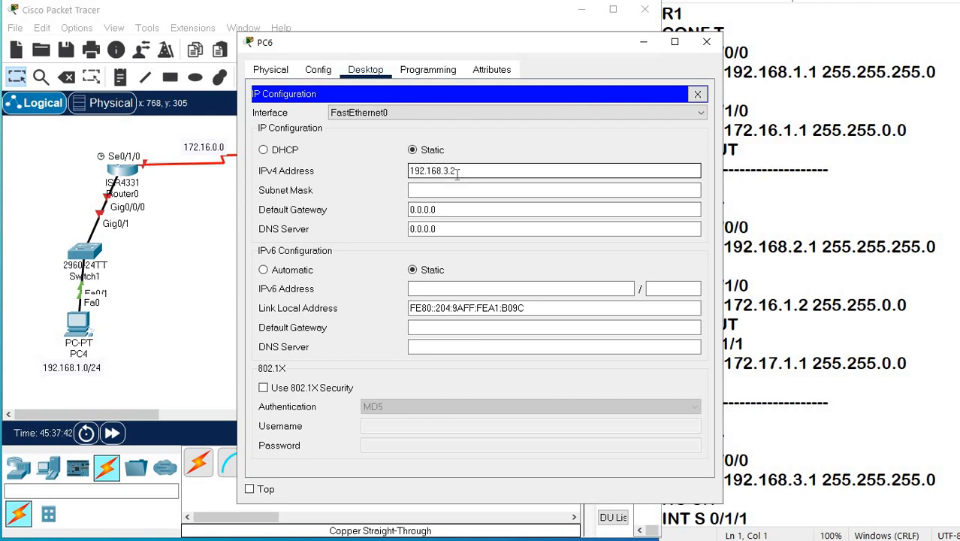
type("2.168.3.2")
left_click(476, 189)
left_click_drag(466, 209, 423, 210)
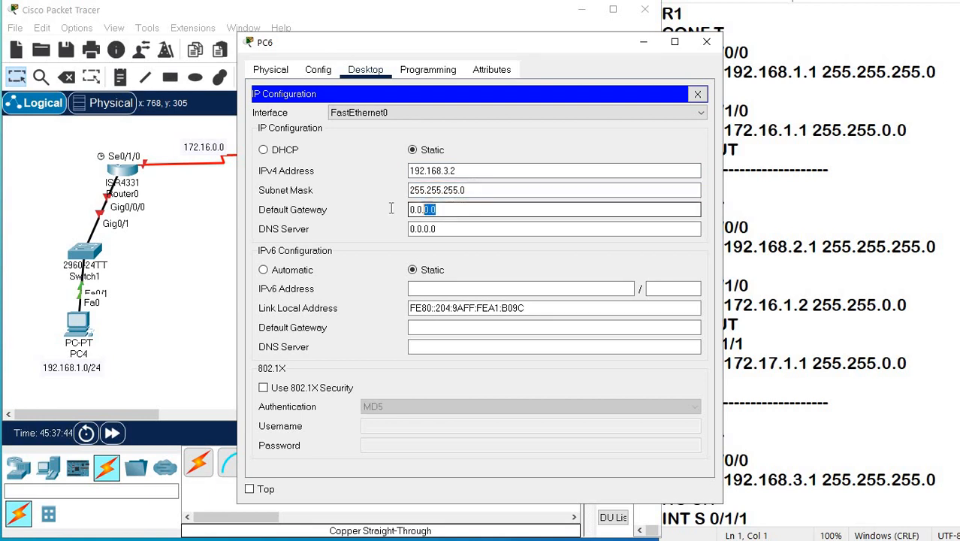
type("192.")
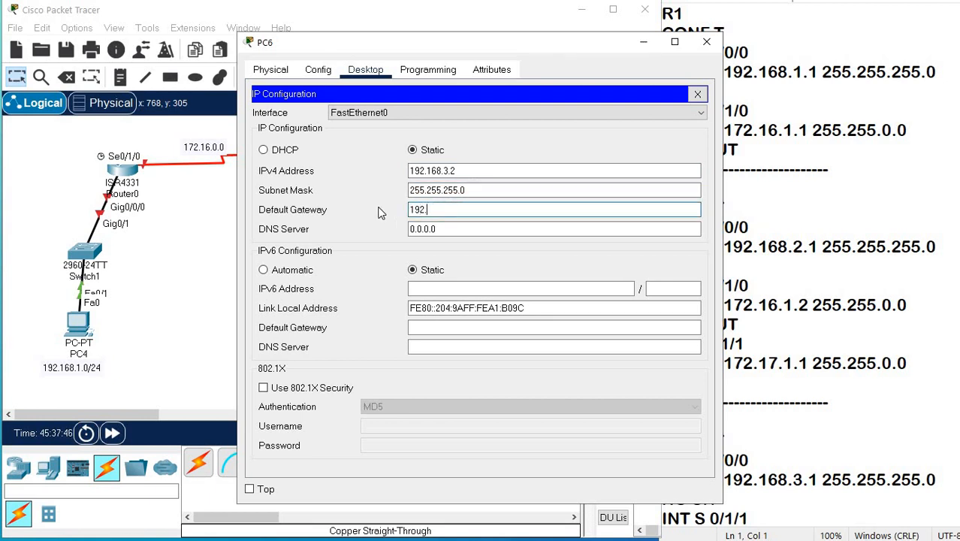
type("168.3.1")
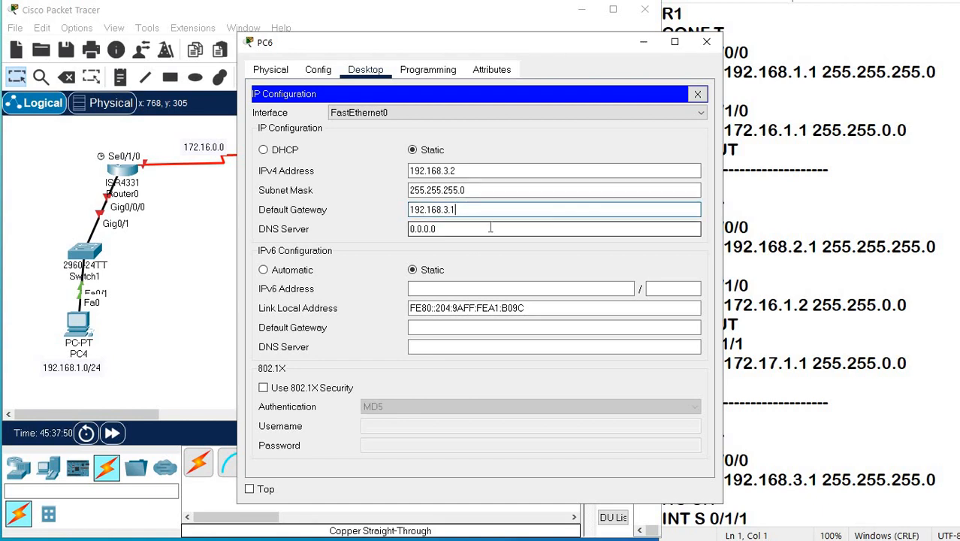
left_click(706, 42)
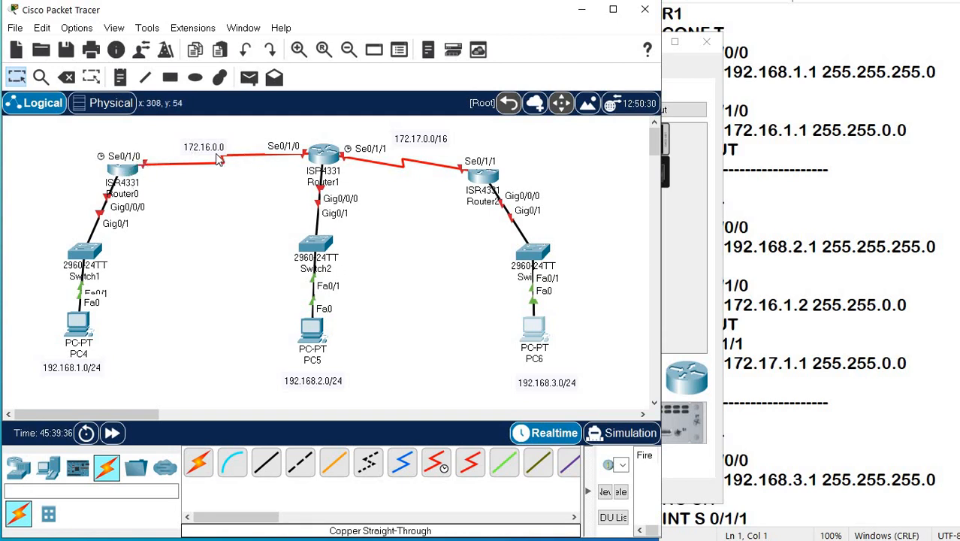
On Router0's command line, decline the initial configuration dialog and enter global configuration mode with en and conf t.
left_click(122, 172)
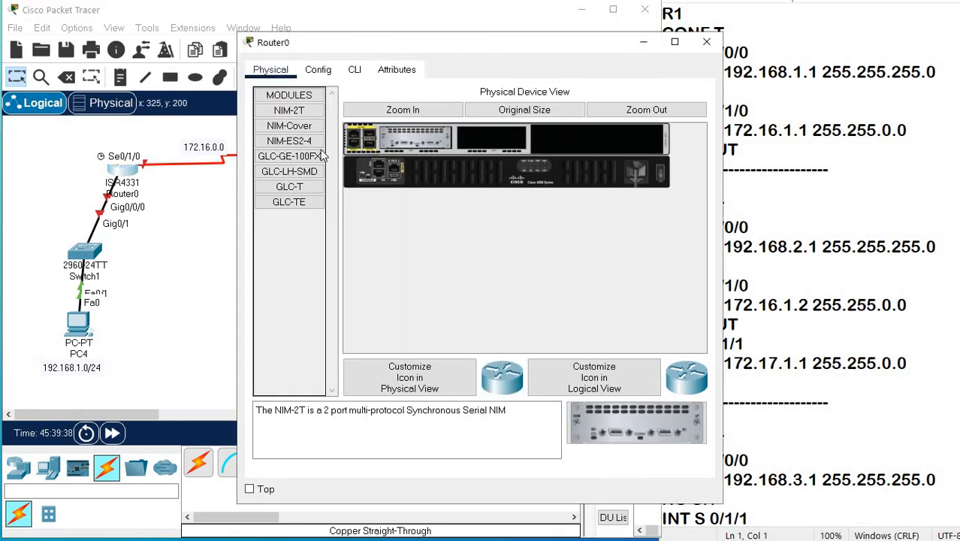
left_click(356, 72)
left_click(462, 380)
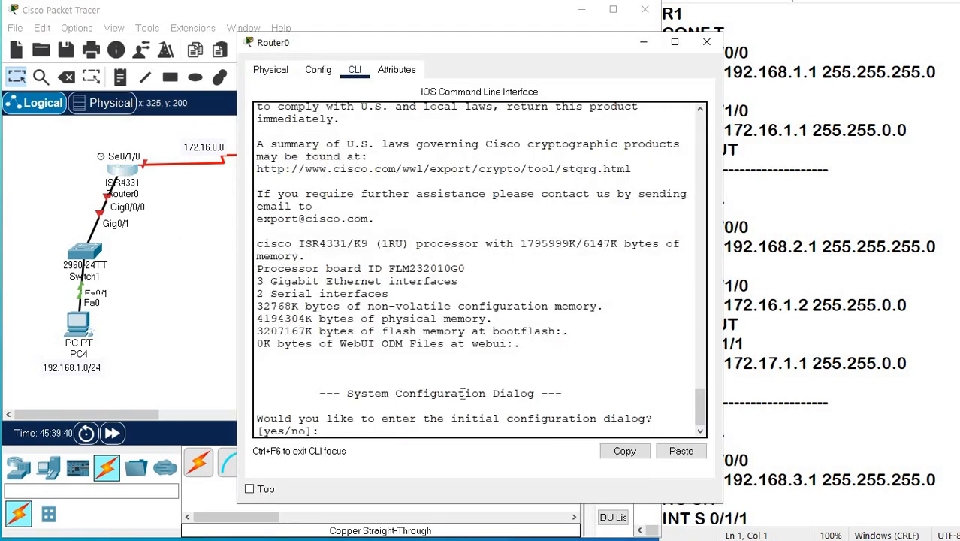
key("Return")
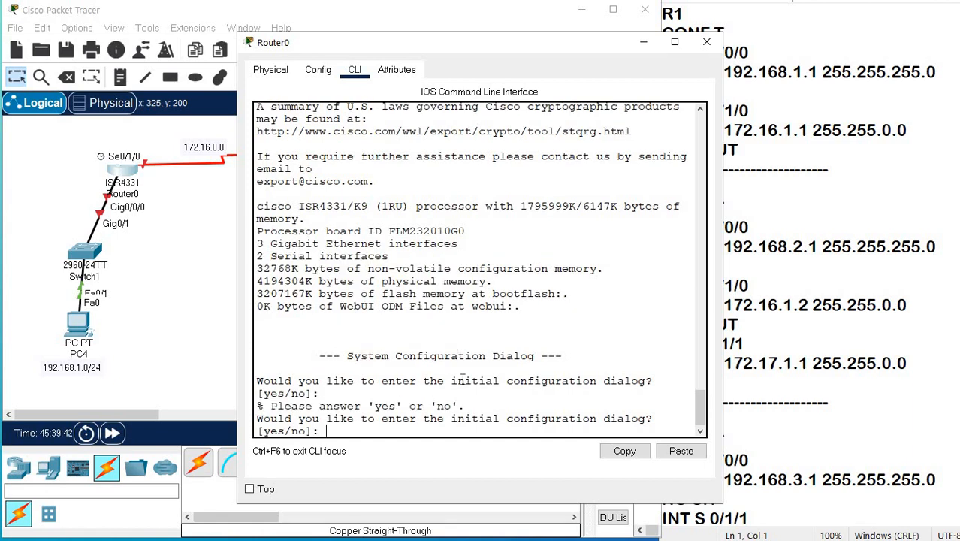
type("n")
key("Return")
key("Return")
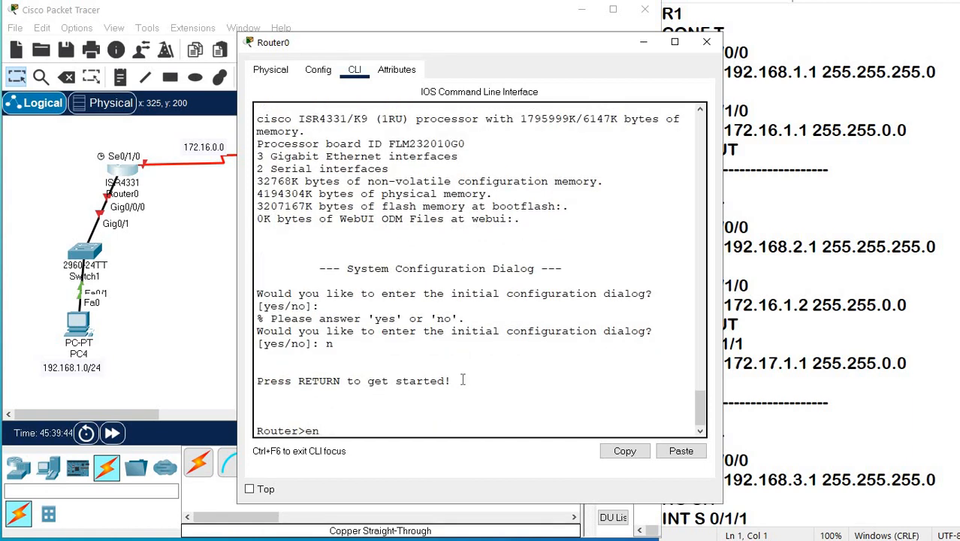
type("en")
key("Return")
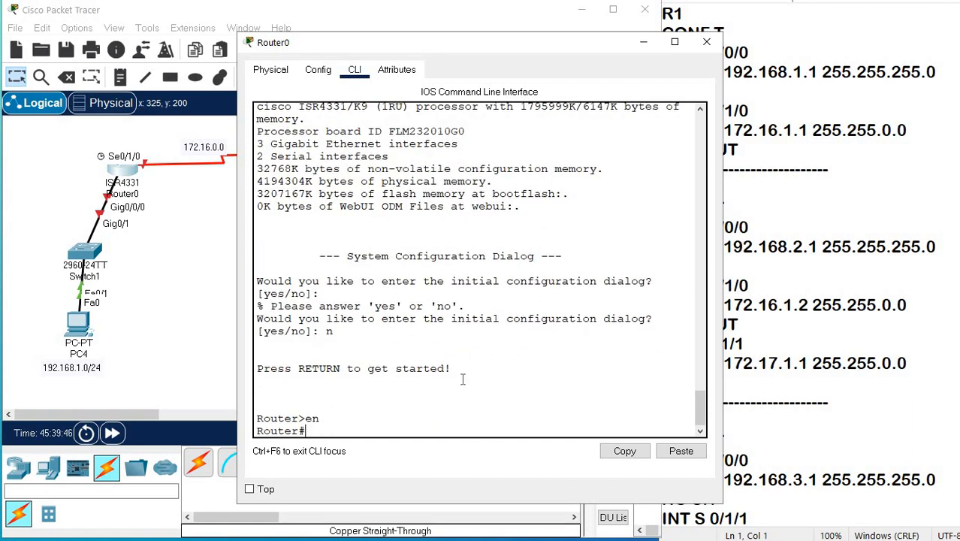
type("conf t")
key("Return")
Assign 192.168.1.1 with mask 255.255.255.0 to Router0's interface g 0/0/0 and enable it with no shutdown.
type("int g")
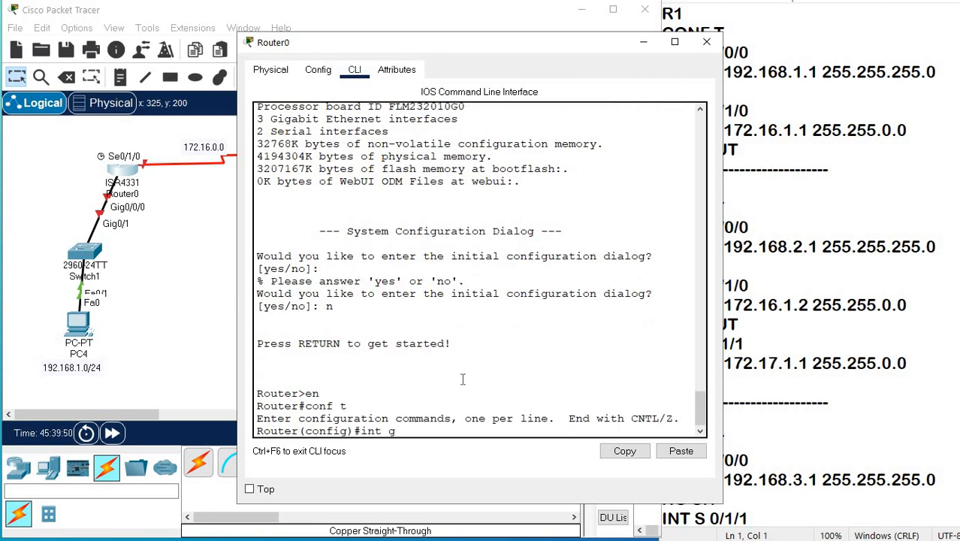
type(" 0/0/0")
key("Return")
type("ip")
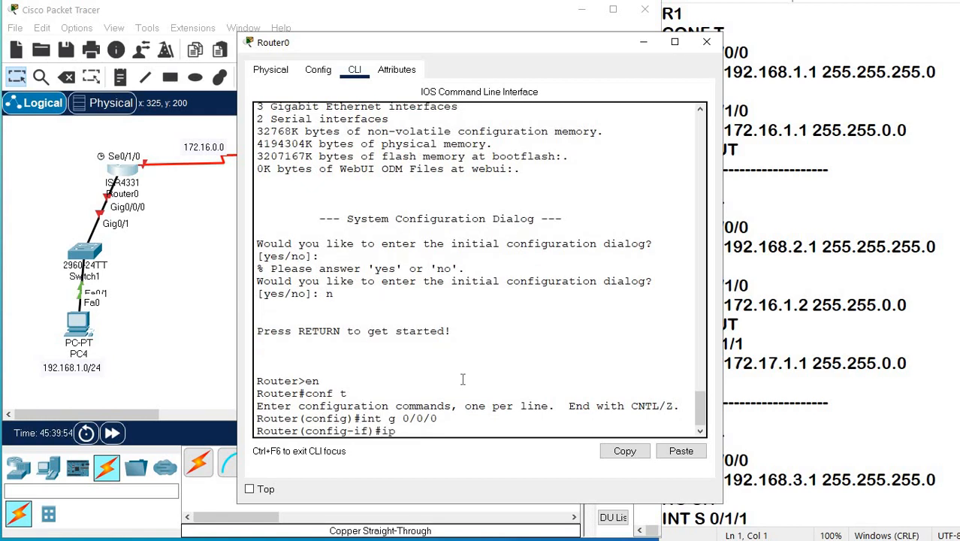
type(" add 192.168.1.1")
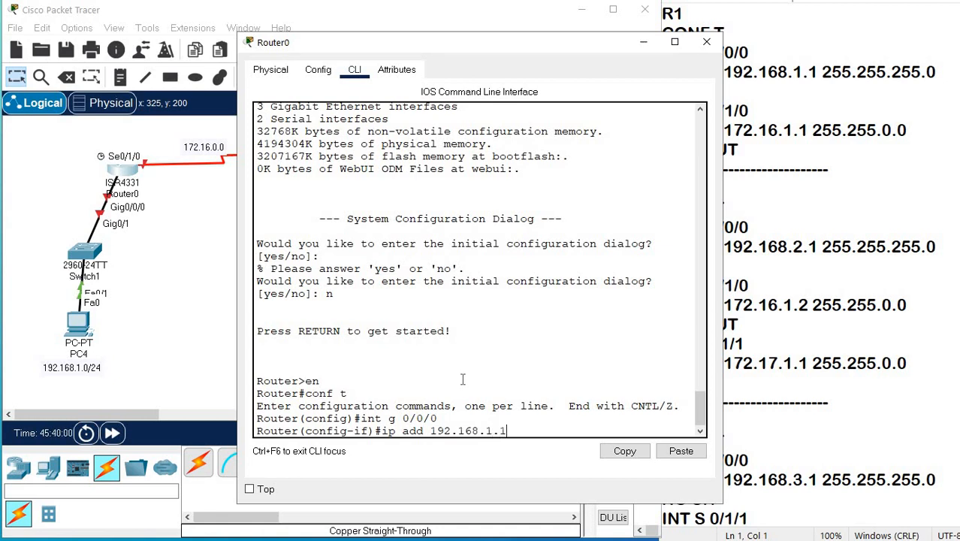
type(" 255.255.255.0")
key("Return")
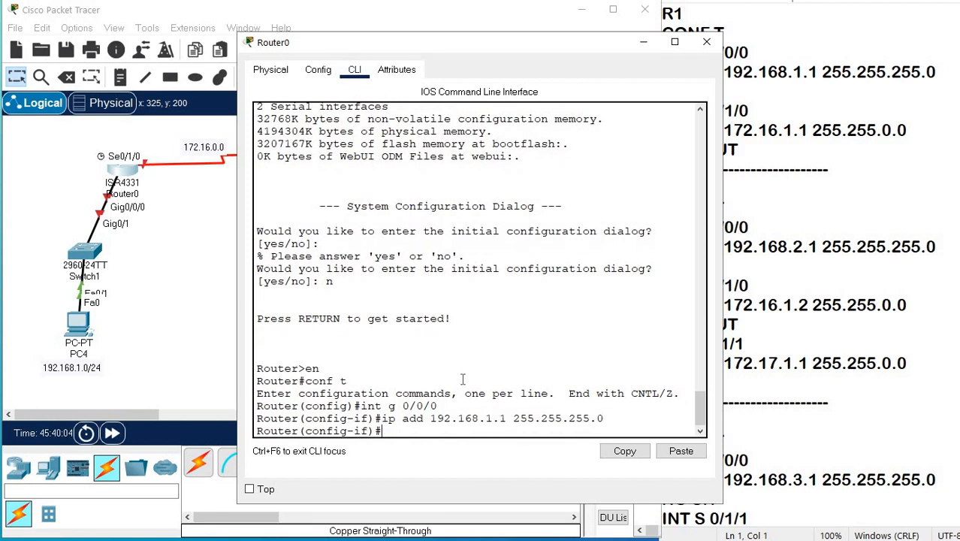
type("no sh")
key("Tab")
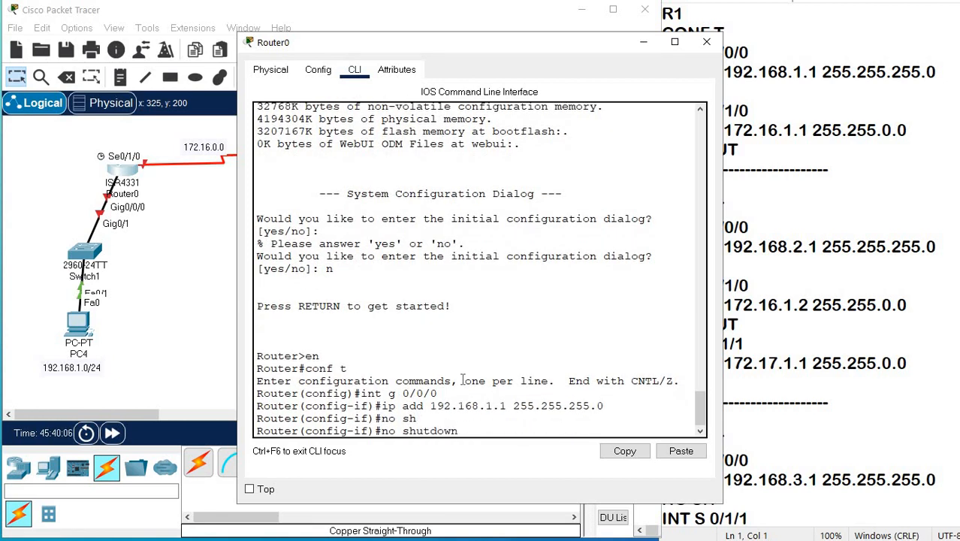
key("Return")
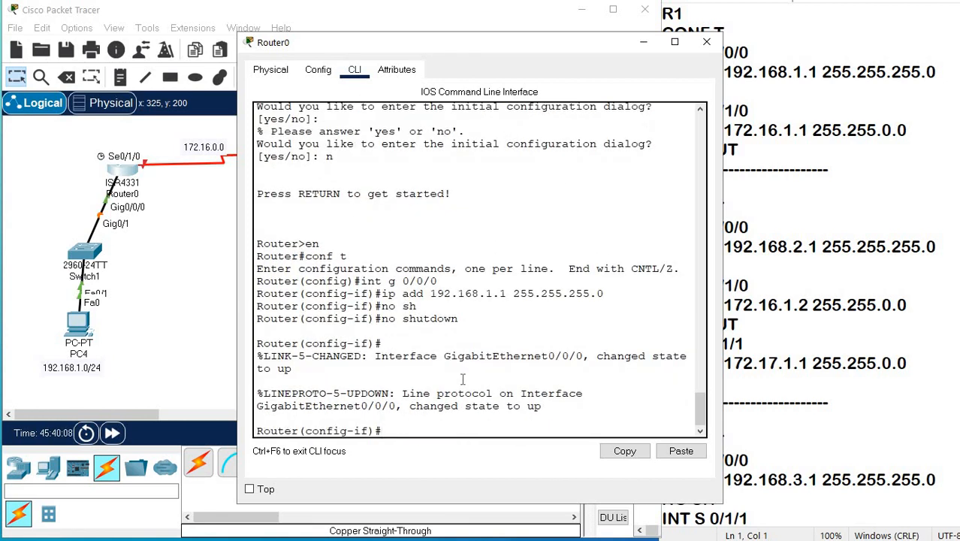
Assign 172.16.0.1 with mask 255.255.0.0 to Router0's interface s 0/1/0, enable it with no shutdown and return to the topology.
type("int s 0/1/0")
key("Return")
type("ip add")
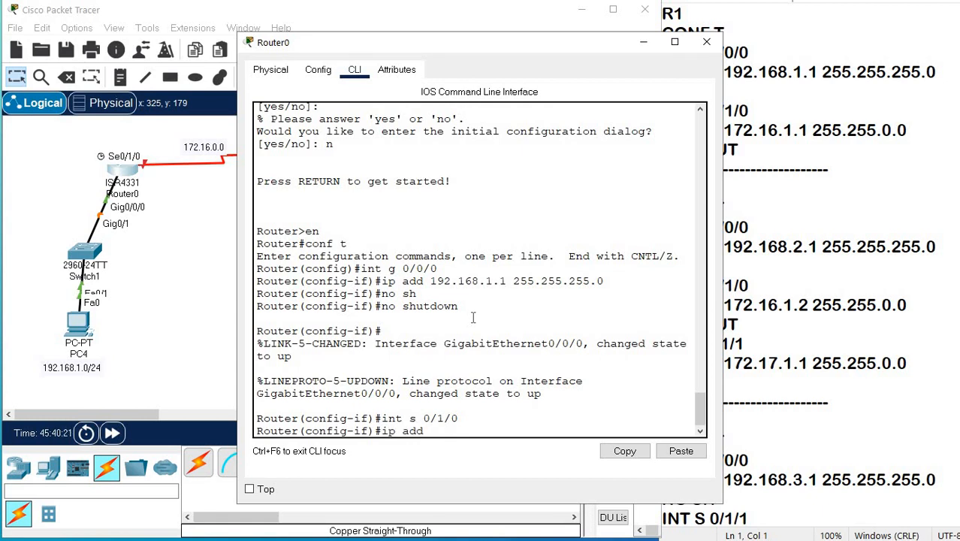
type(" 172.16.0.1 255.255.0.0")
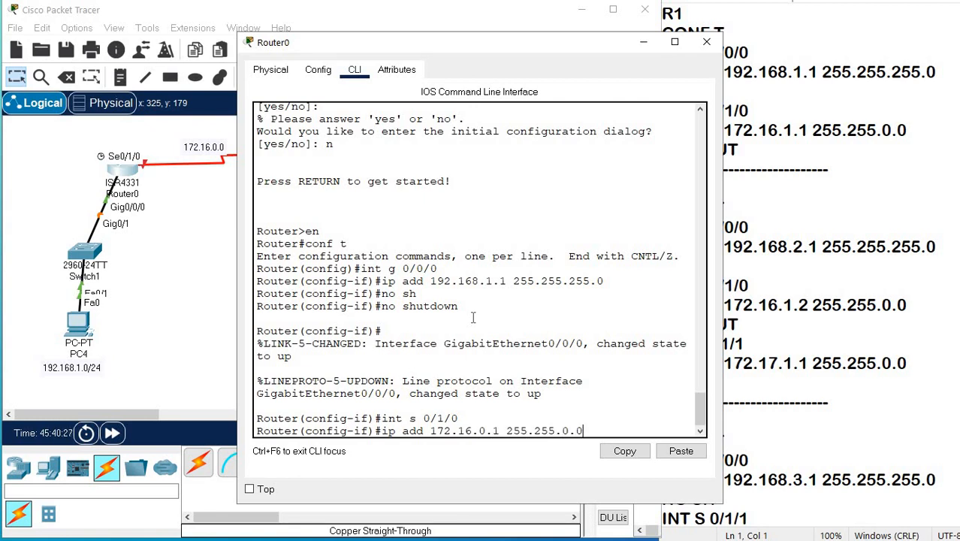
key("Return")
type("no s")
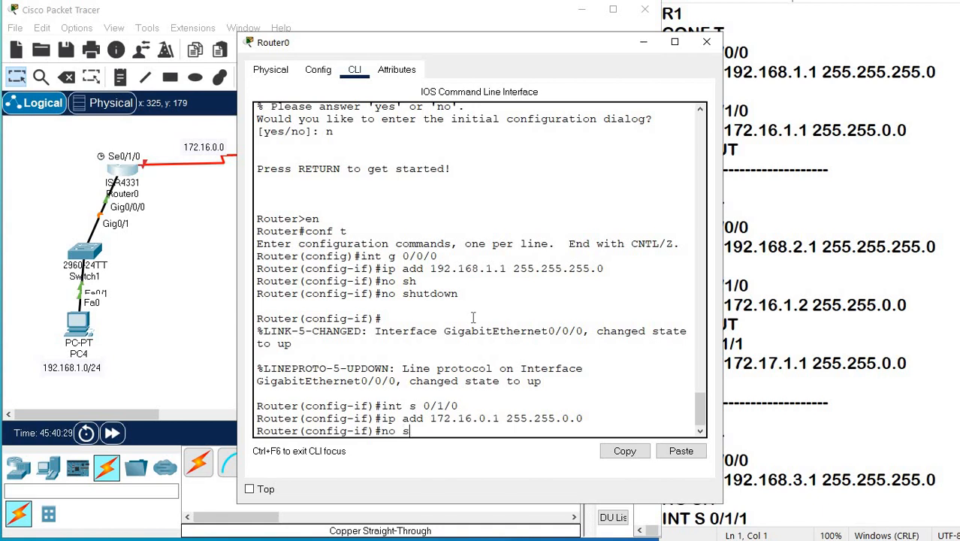
type("h")
key("Return")
key("Return")
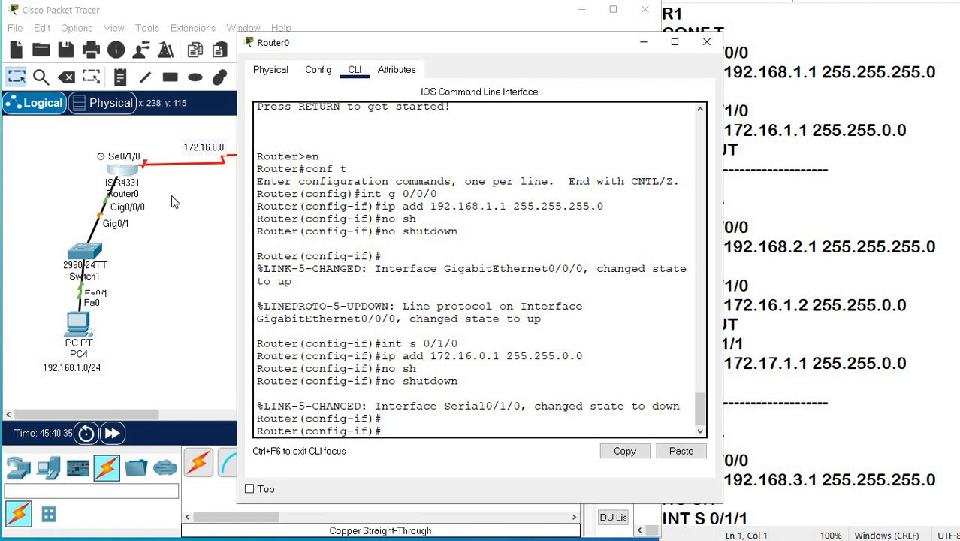
left_click(197, 184)
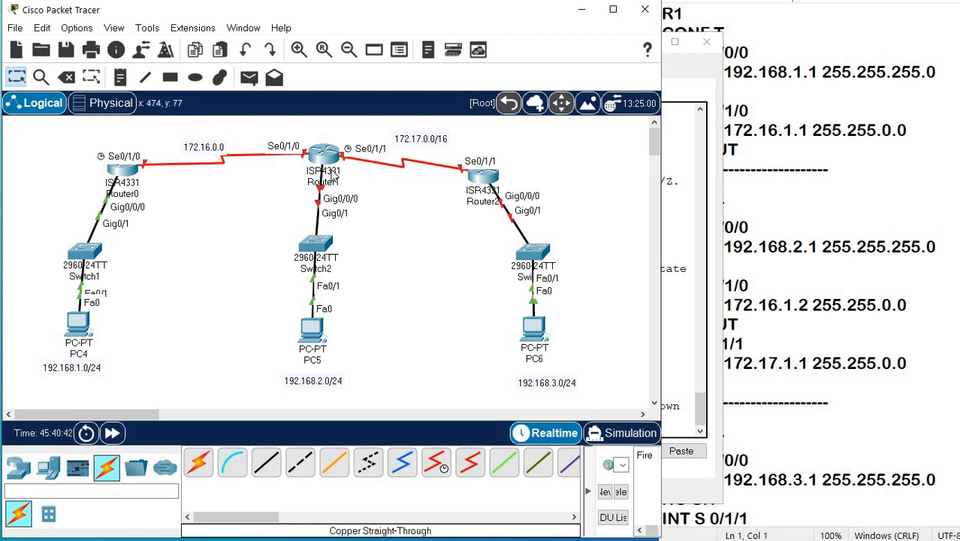
On Router1's command line, decline the initial configuration dialog and enter global configuration mode with en and configure terminal.
left_click(324, 156)
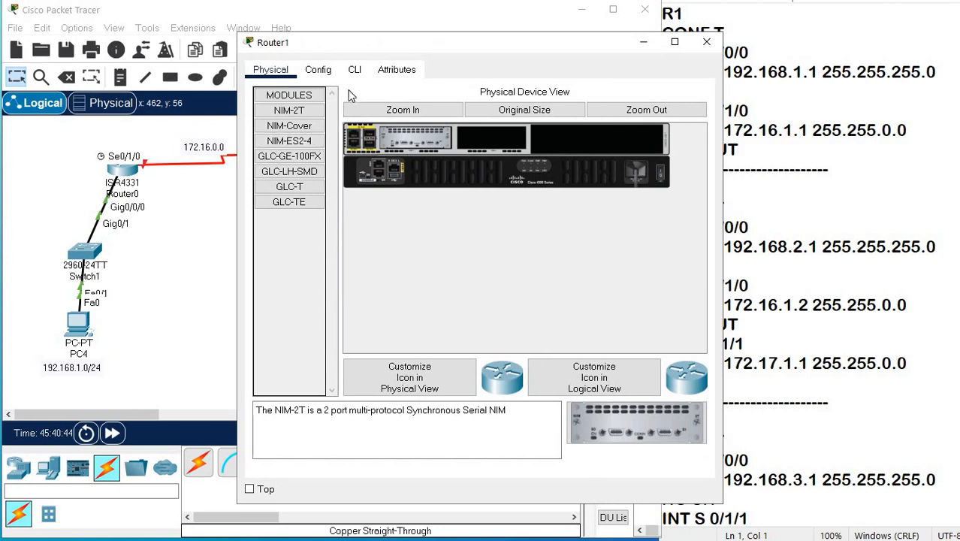
left_click(356, 70)
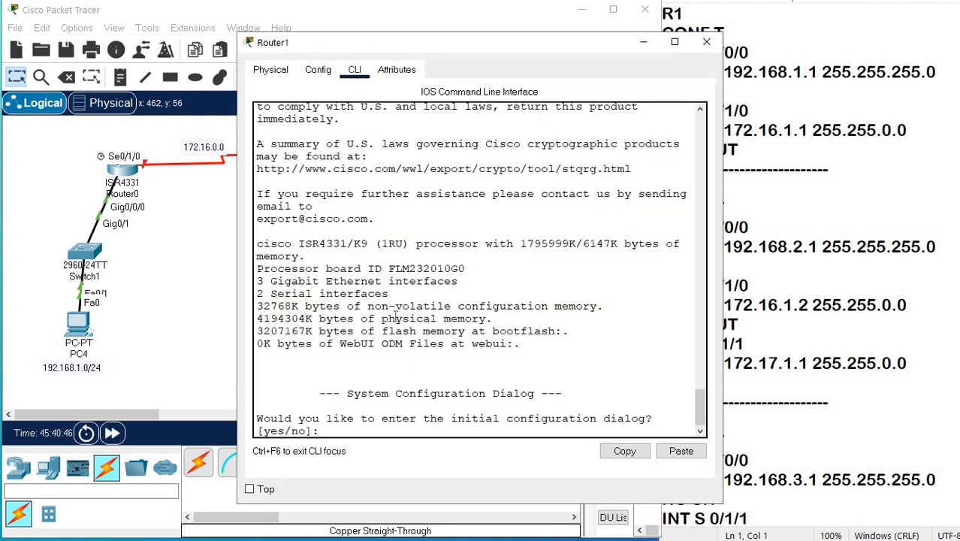
type("n")
key("Return")
key("Return")
key("Return")
type("en")
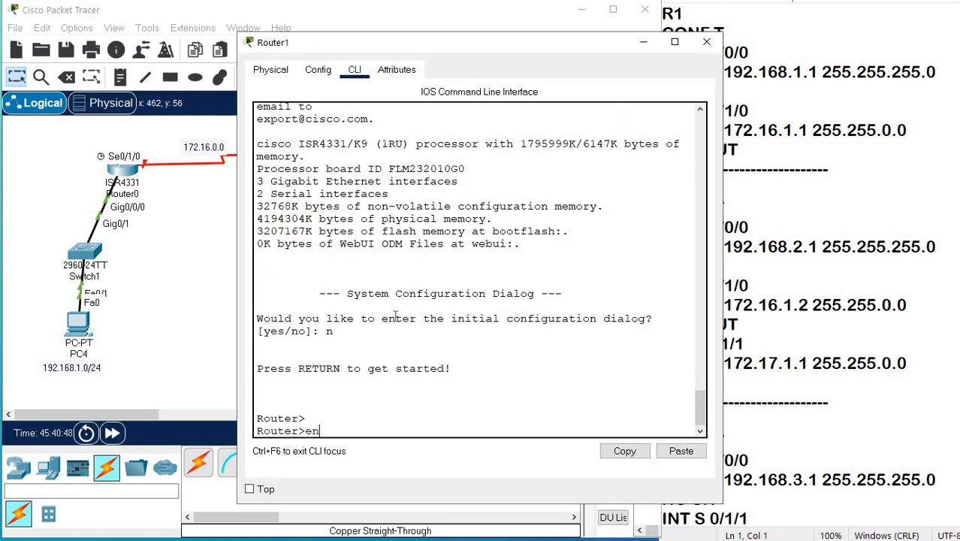
key("Return")
type("conf")
key("Tab")
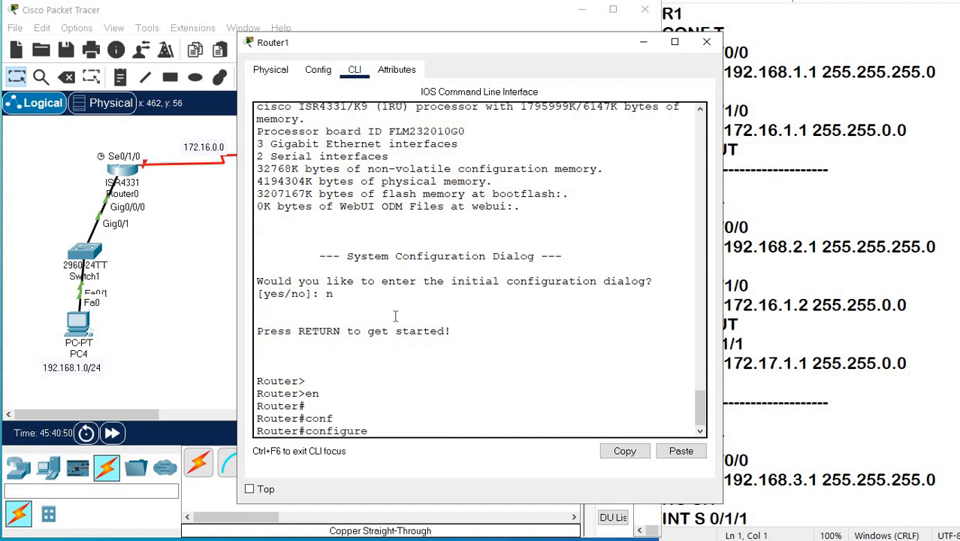
type("t")
key("Tab")
key("Return")
Assign 172.16.0.2 with mask 255.255.0.0 to Router1's interface s 0/1/0 and enable it with no shutdown.
type("ig)#i")
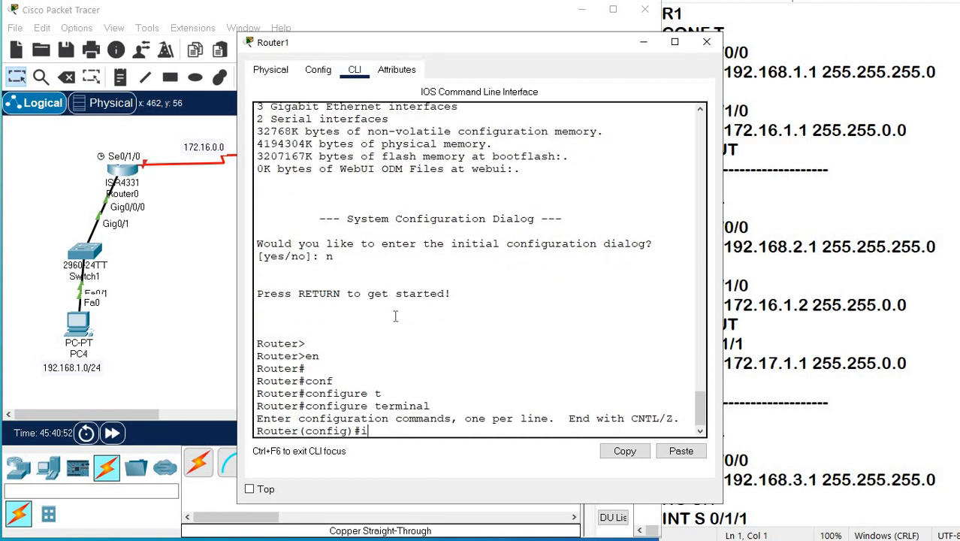
type("nt s 0/1/0")
key("Return")
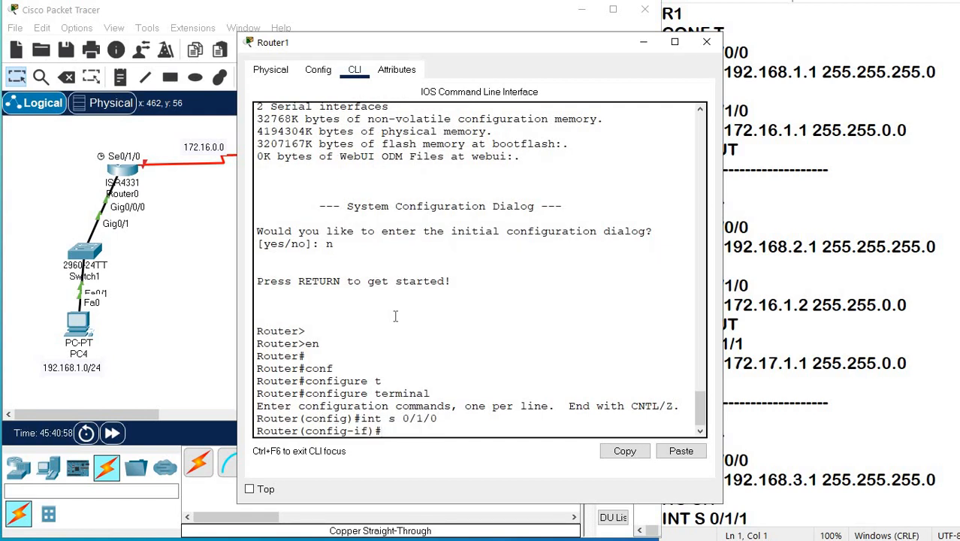
type("ip add 172.16.0.2")
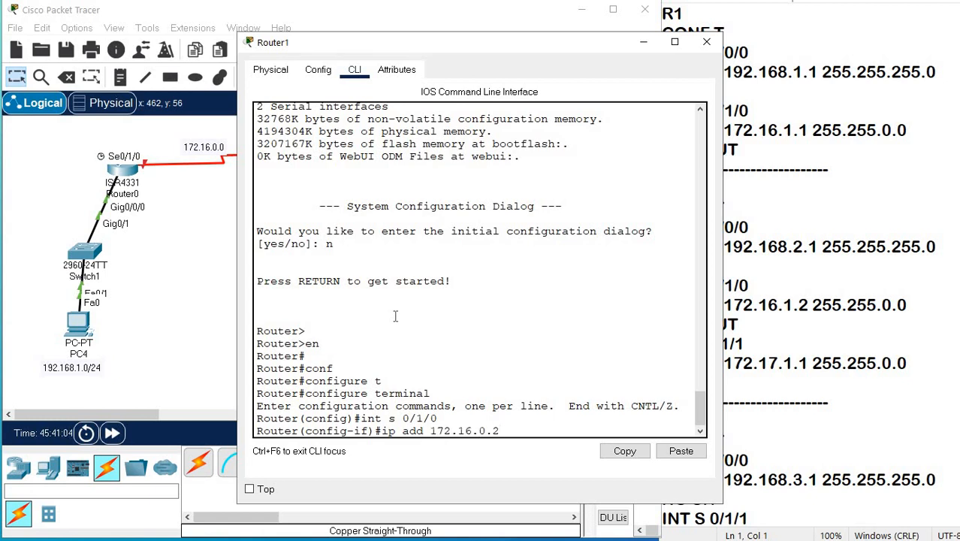
type(" 255.255.0.0")
key("Return")
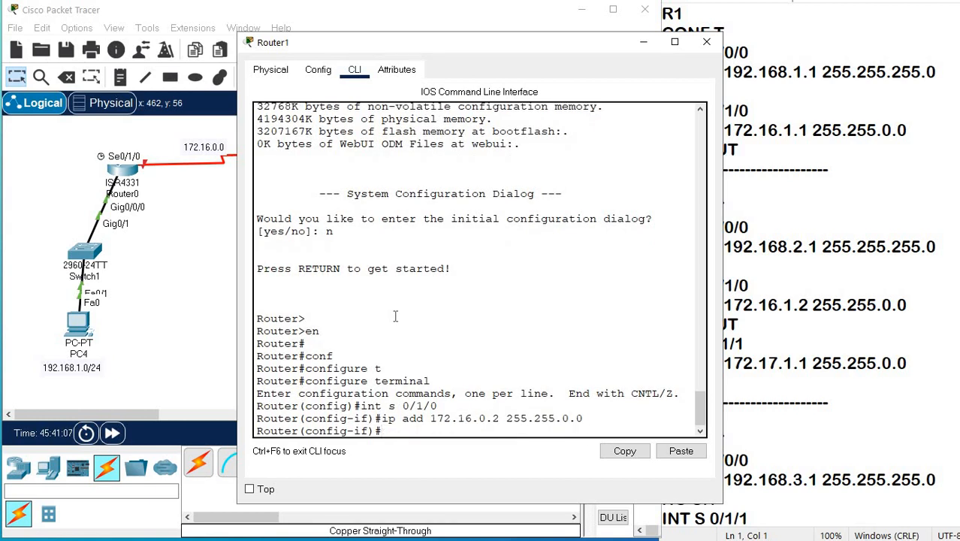
type("no sh")
key("Return")
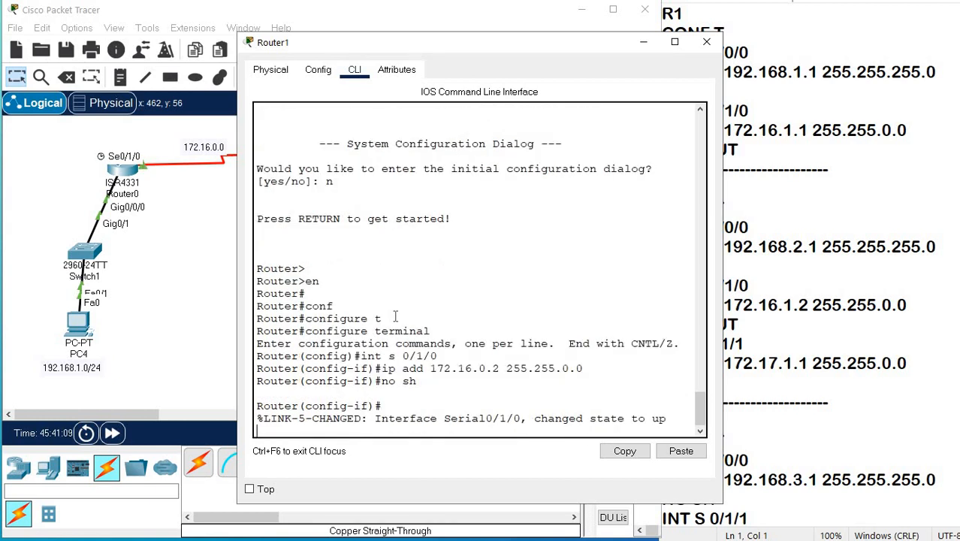
key("Return")
Assign 172.17.0.1 with mask 255.255.0.0 to Router1's interface s 0/1/1 and enable it with no shutdown.
type("i")
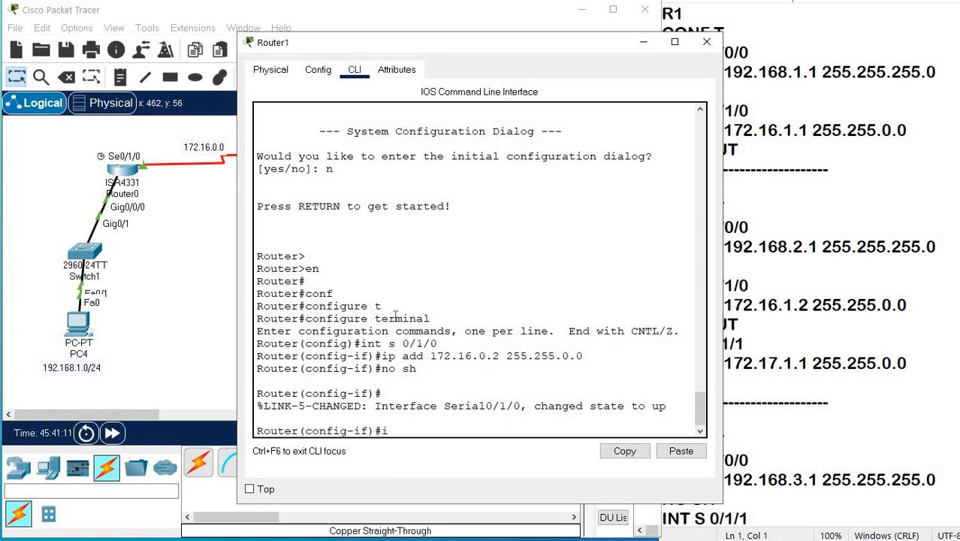
type("nt s 0/1/1")
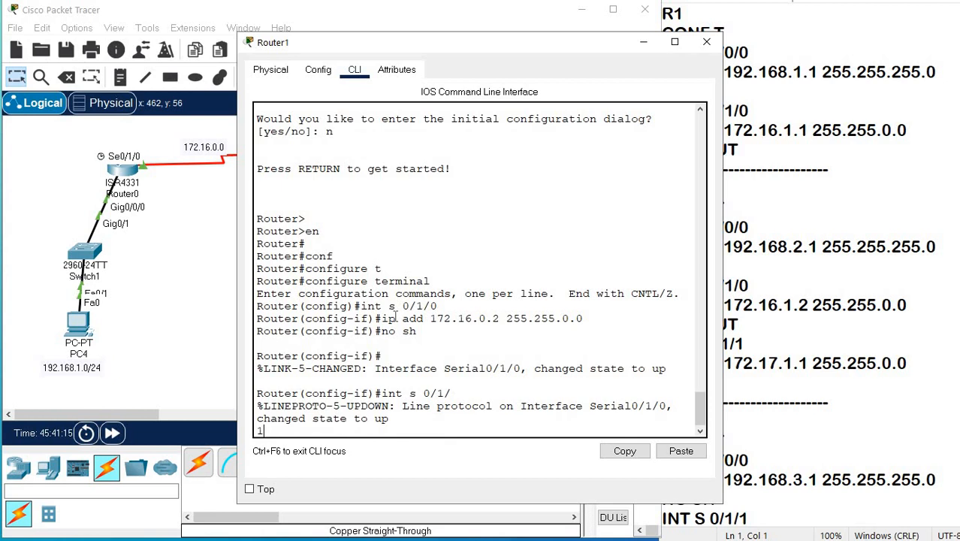
key("Return")
type("ig-if)#i")
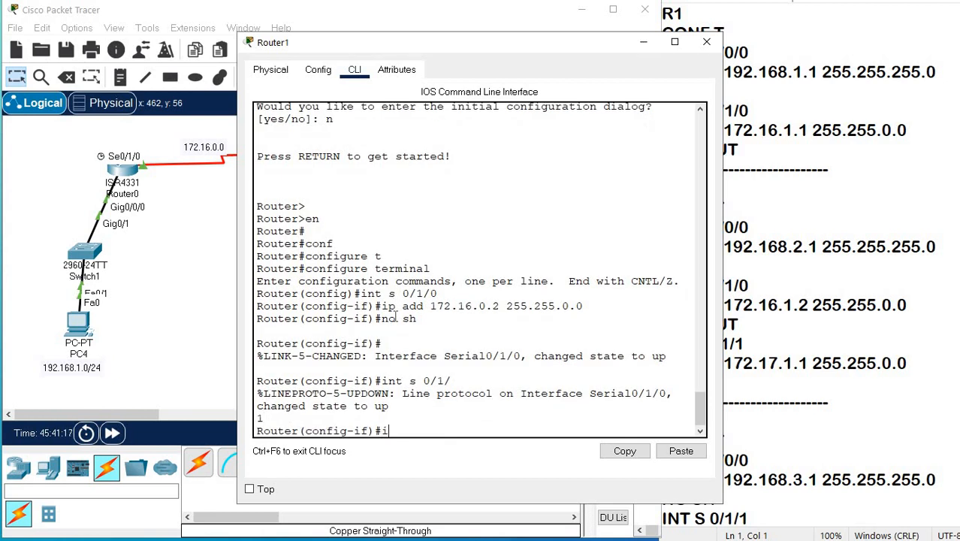
type("p add 172.17.0.1")
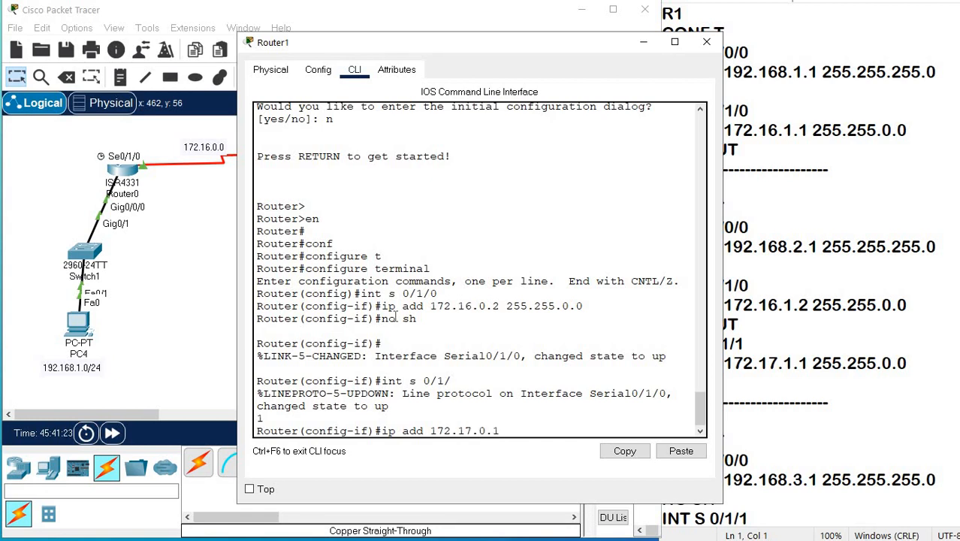
type(" 255.255.0.0")
key("Return")
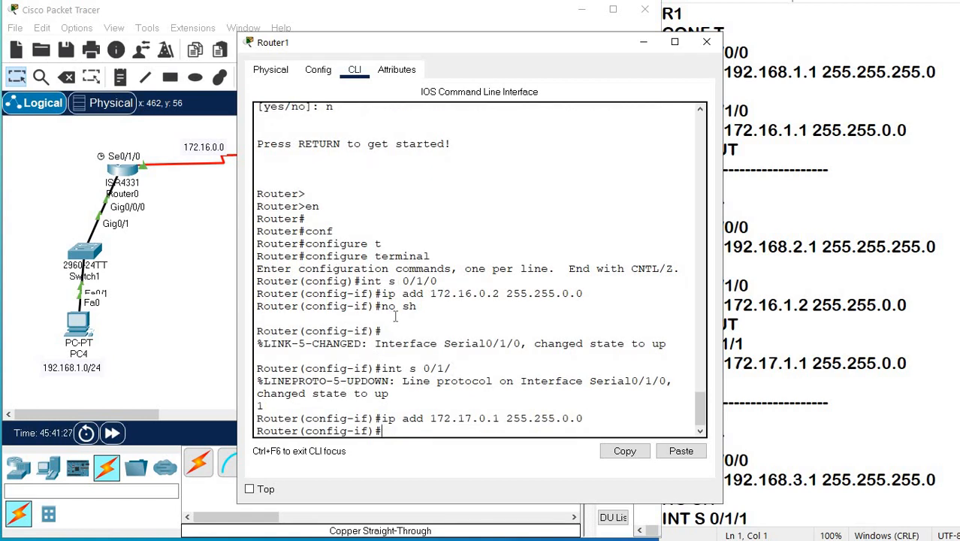
type("no sh")
key("Tab")
key("Return")
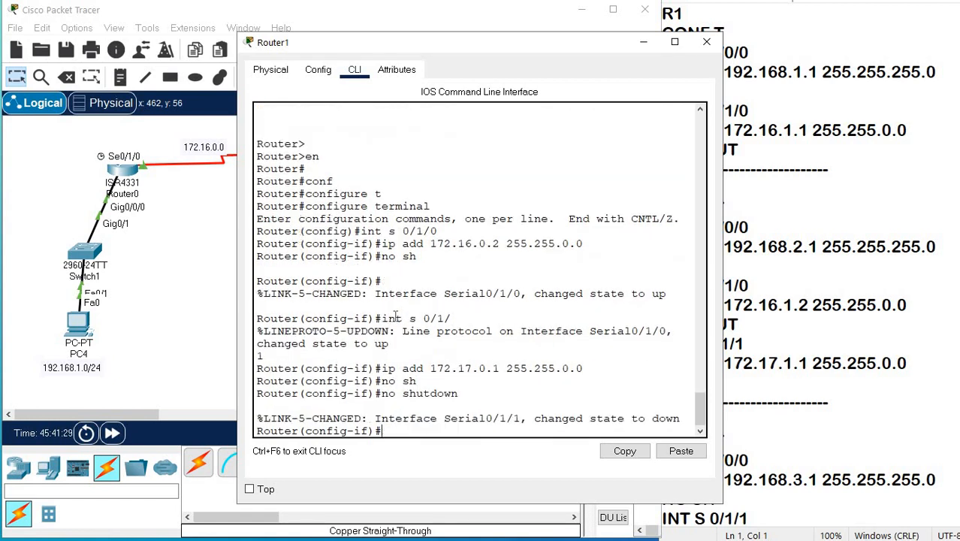
key("Return")
Enter interface configuration mode for g 0/0/0 on Router1.
type("int g ")
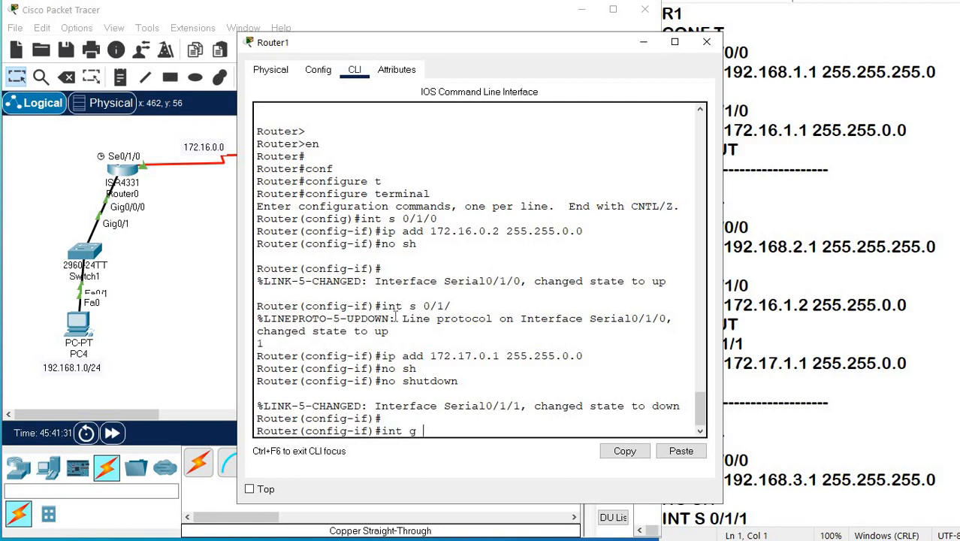
type("0/0/0")
key("Return")
Try to assign 192.168.2.0 with mask 255.255.255.0 to Router1's interface g 0/0/0.
type("ip add")
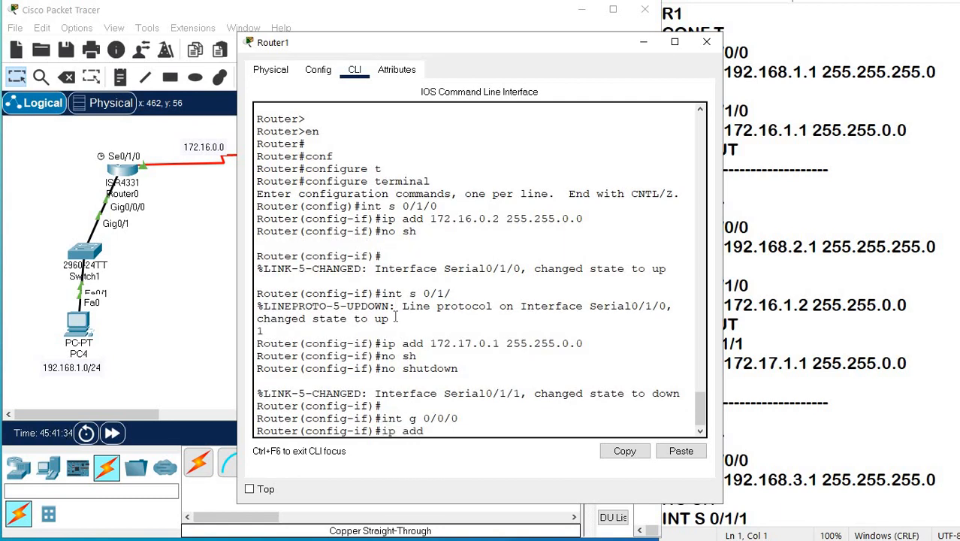
type(" 192.168.2.0 255.2")
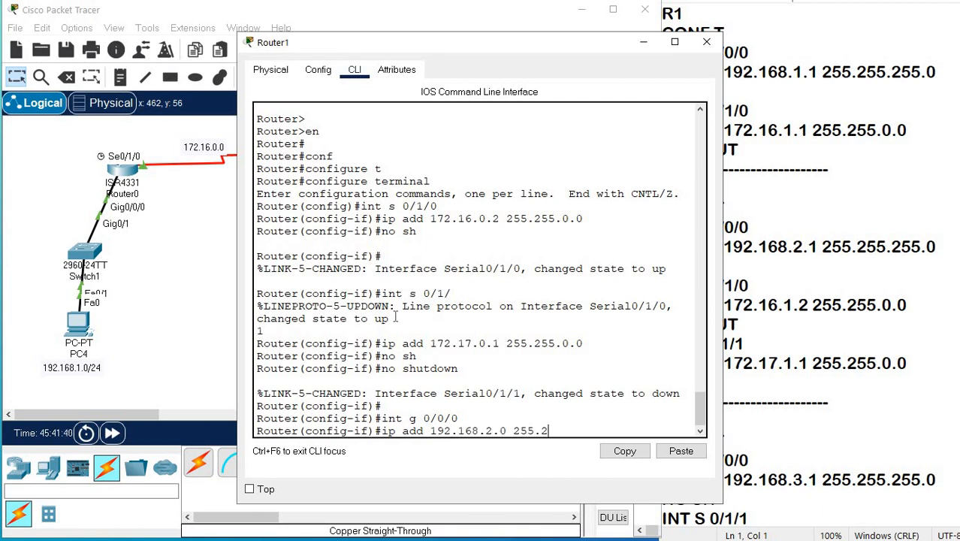
type("55.255.0")
key("Return")
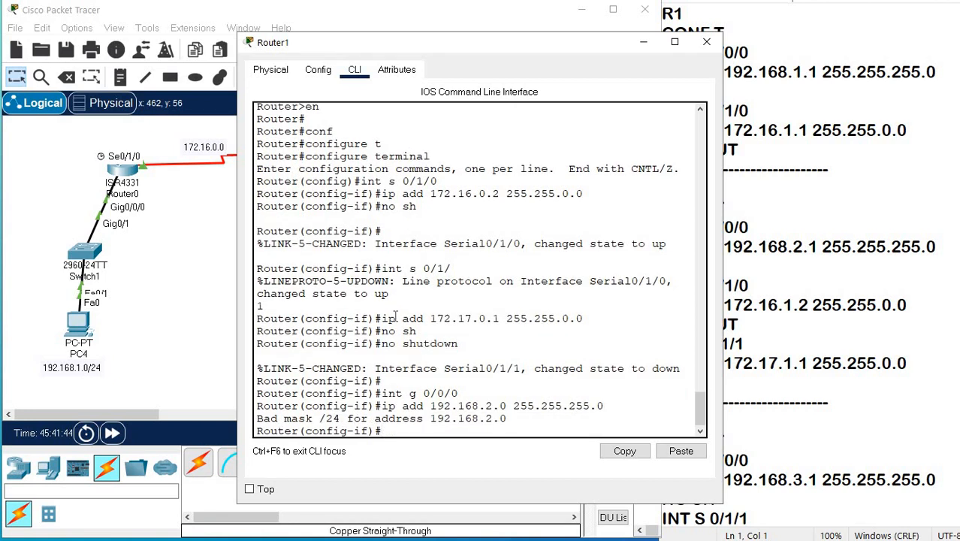
Assign 192.168.2.1 with mask 255.255.255.0 to Router1's interface g 0/0/0.
key("Up")
key("Left")
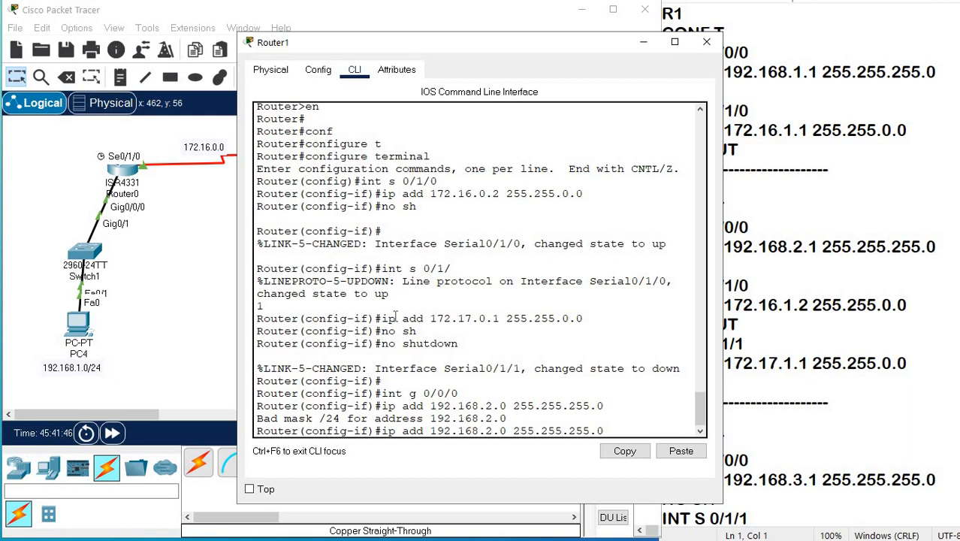
key("BackSpace")
type("1")
key("Return")
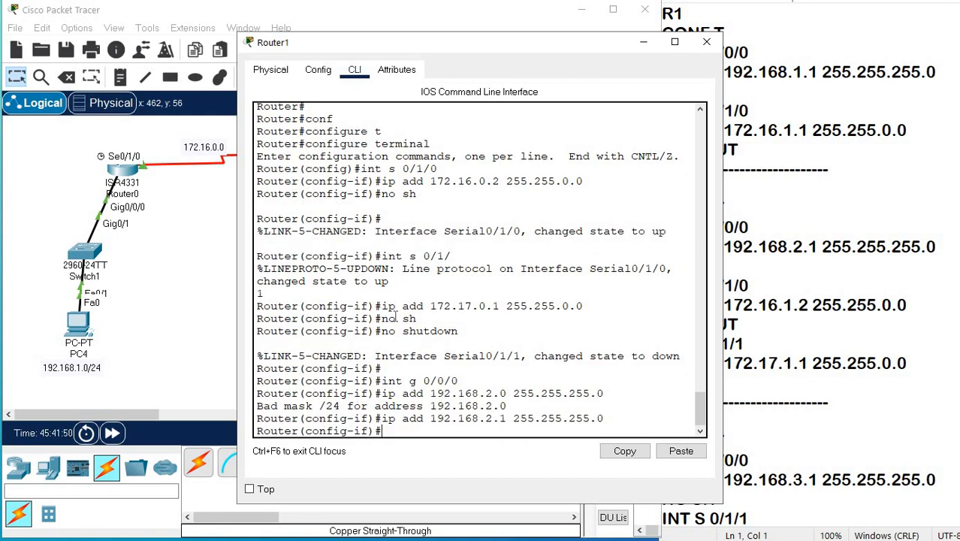
Enable Router1's interface g 0/0/0 with no shutdown and return to the topology.
type("nm")
key("BackSpace")
key("BackSpace")
key("Return")
key("Return")
key("Return")
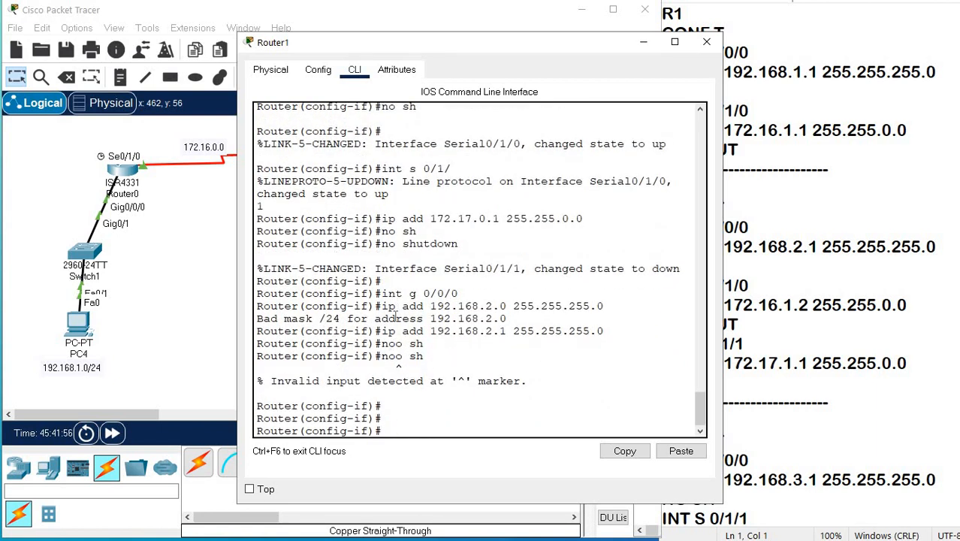
type("no sh")
key("Return")
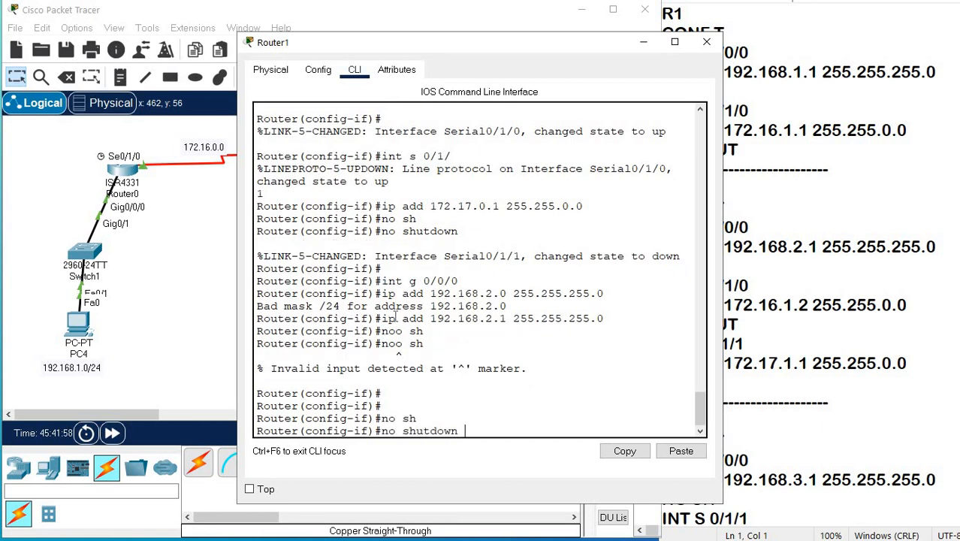
key("Return")
key("Return")
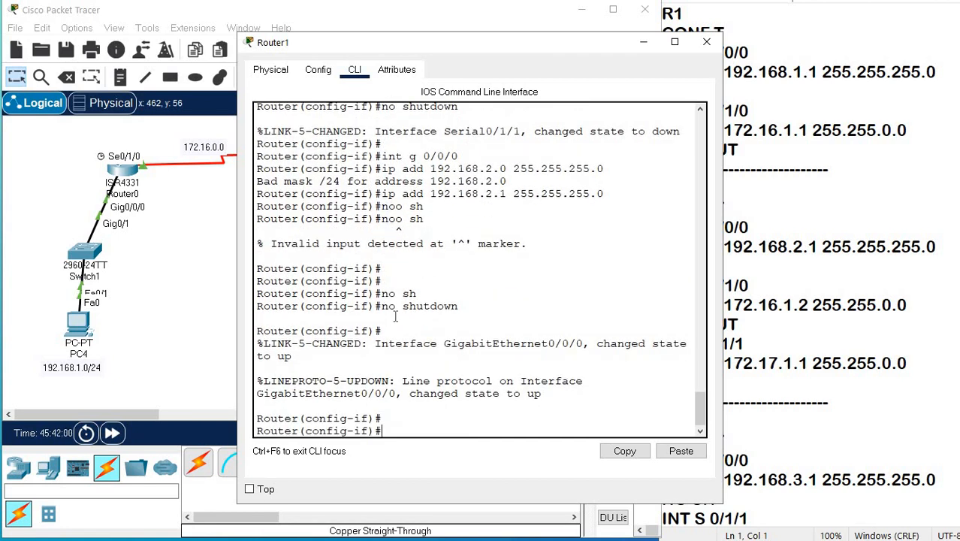
left_click(135, 228)
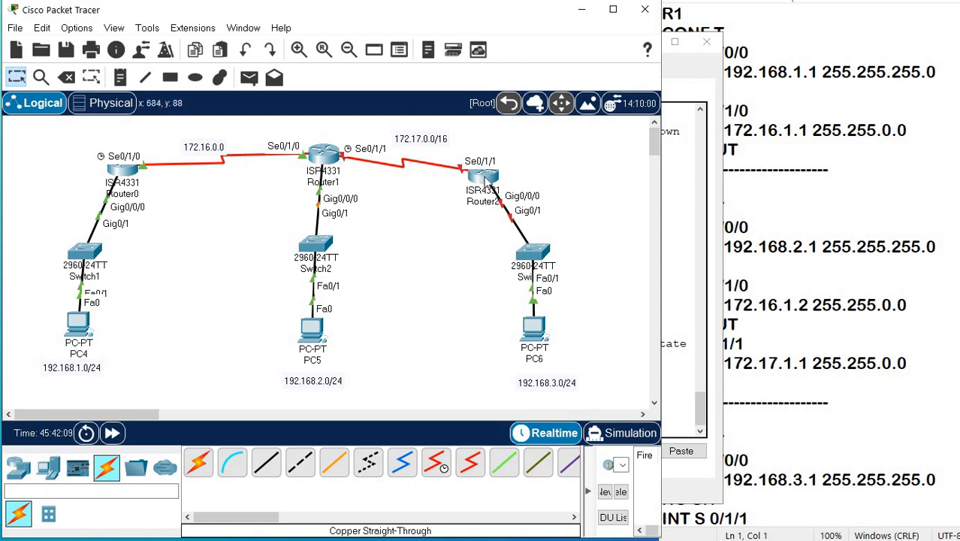
Move Router2 so it sits above its switch, and power the router on.
left_click_drag(478, 181, 516, 174)
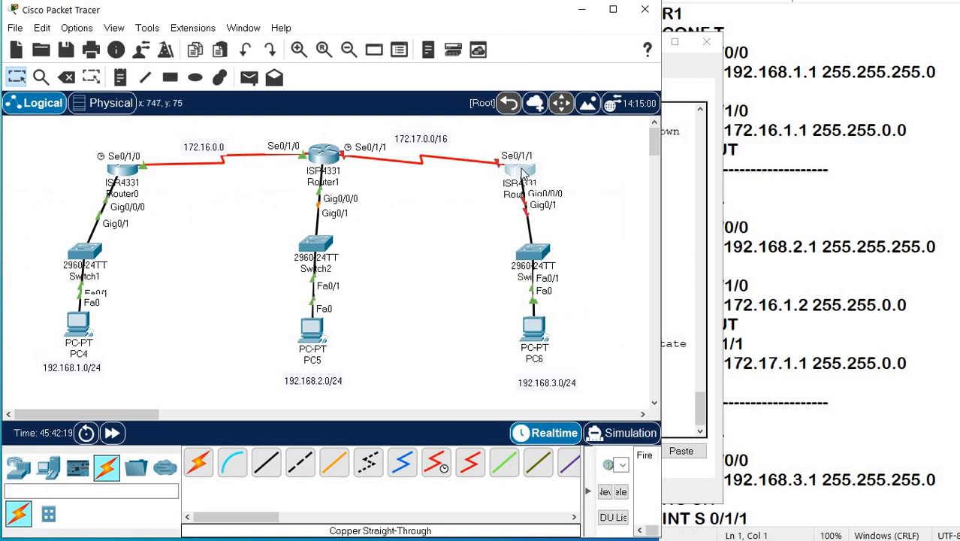
left_click(523, 173)
left_click(354, 69)
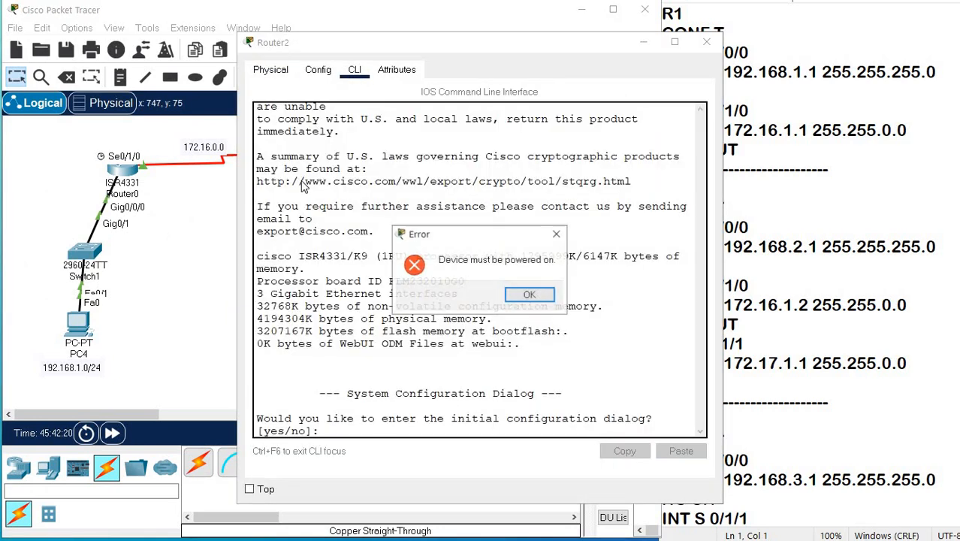
left_click(527, 294)
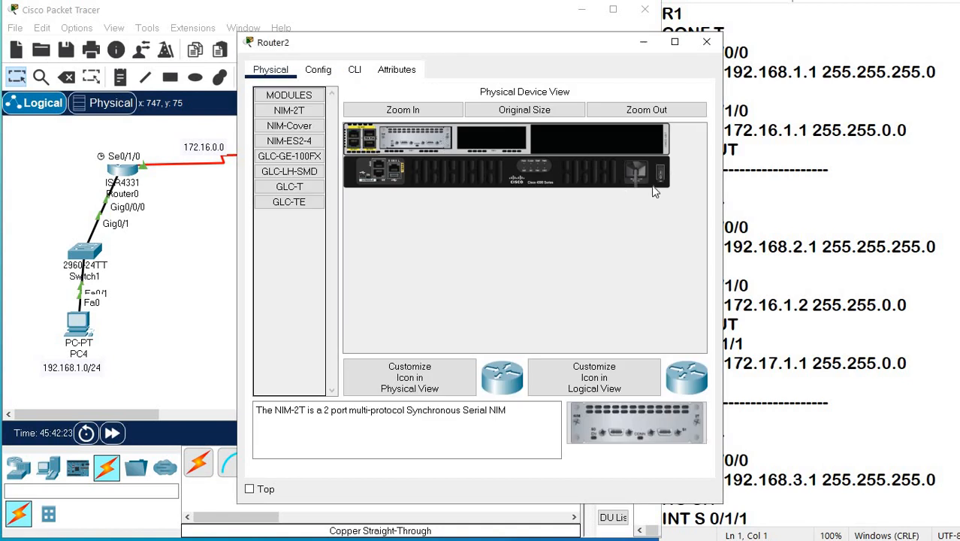
left_click(660, 179)
On Router2's command line, decline the initial configuration dialog after booting and enter global configuration mode with en and conf t.
left_click(354, 69)
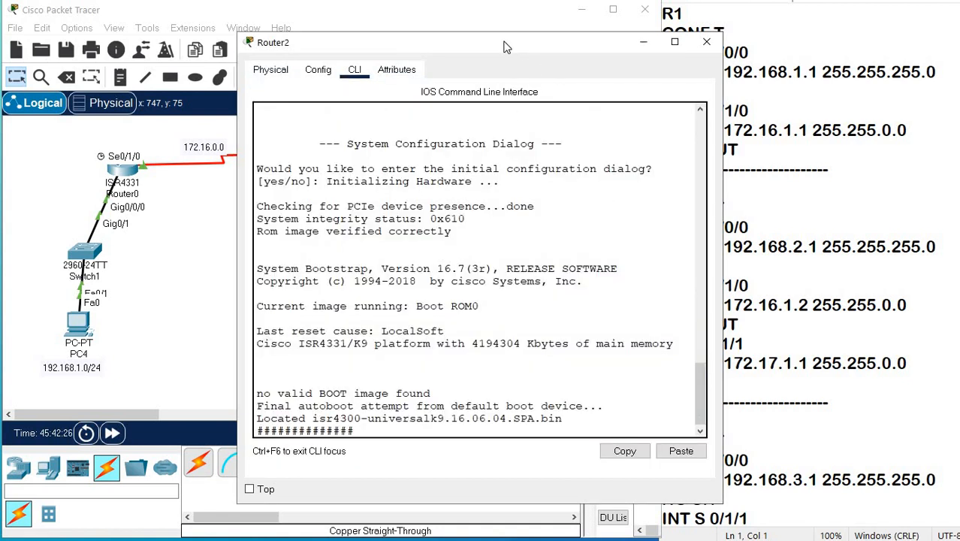
left_click_drag(500, 41, 487, 29)
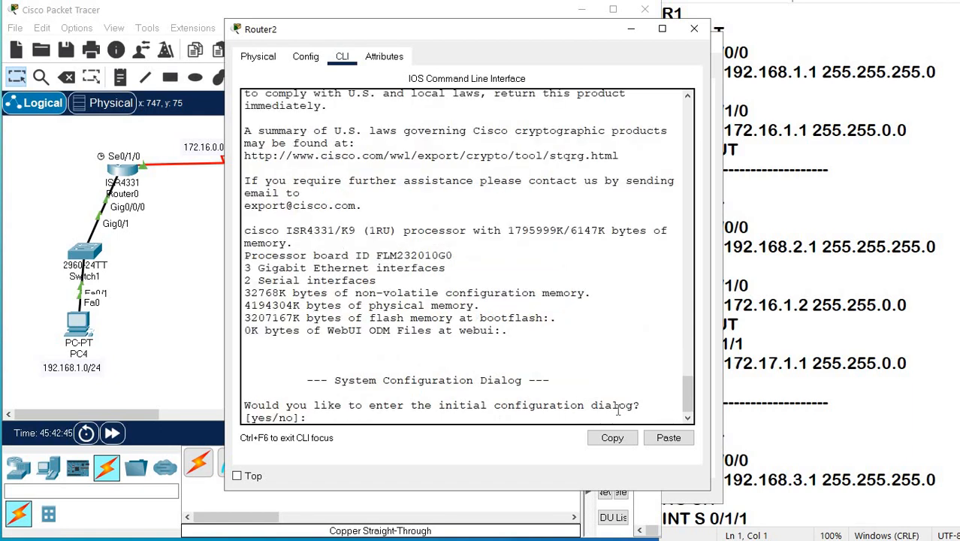
type("n")
key("Return")
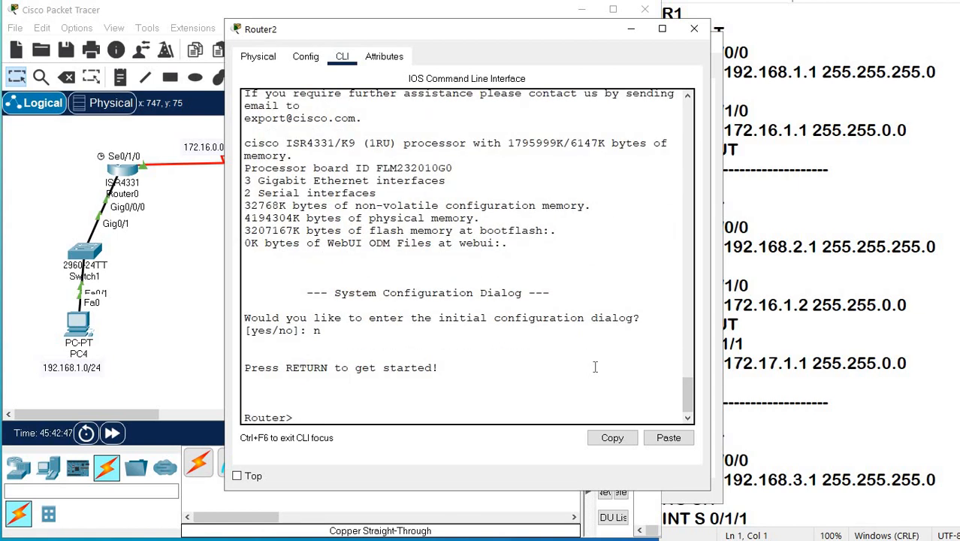
key("Return")
type("en")
key("Return")
key("Return")
key("Return")
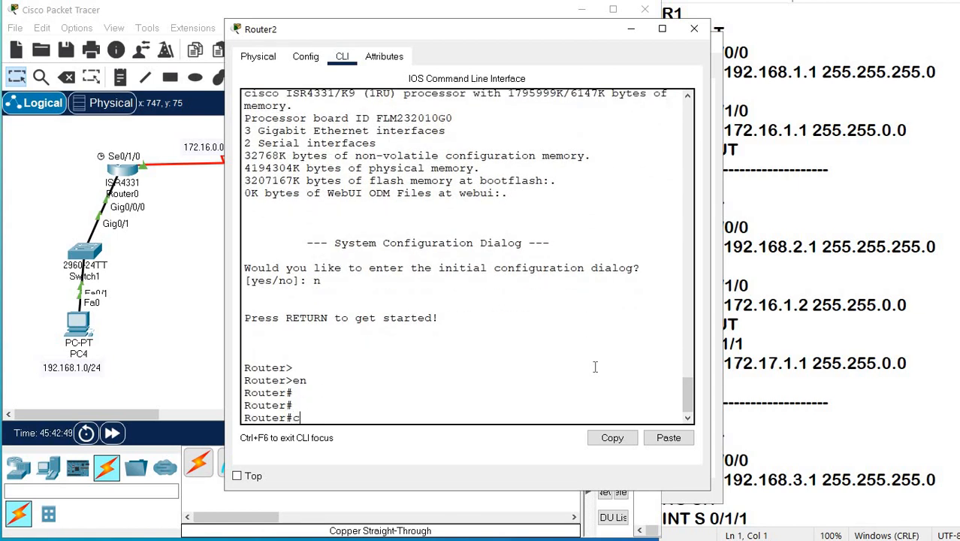
type("conf t")
key("Return")
Assign 172.17.0.2 with mask 255.255.0.0 to Router2's interface s 0/1/1 and enable it with no shutdown.
key("Return")
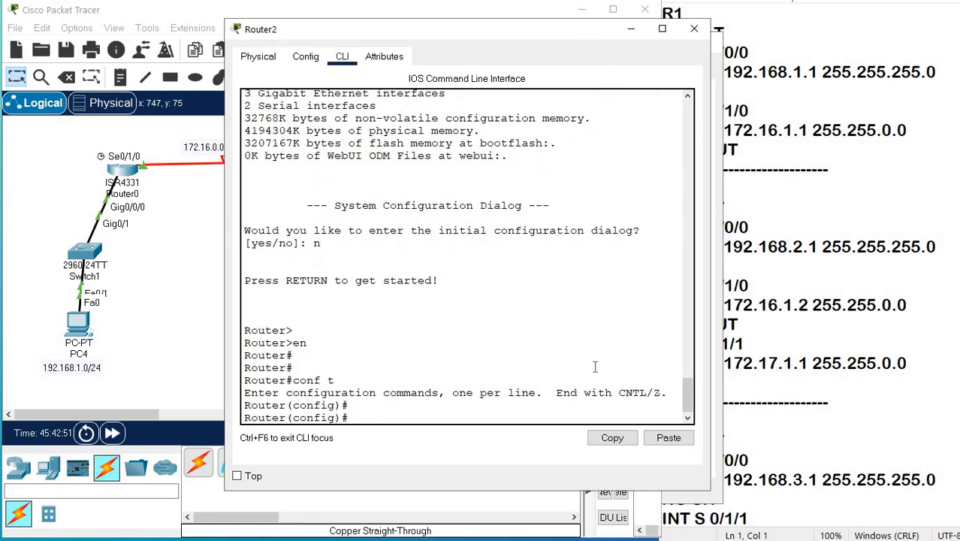
type("int s 0/1/1")
key("Return")
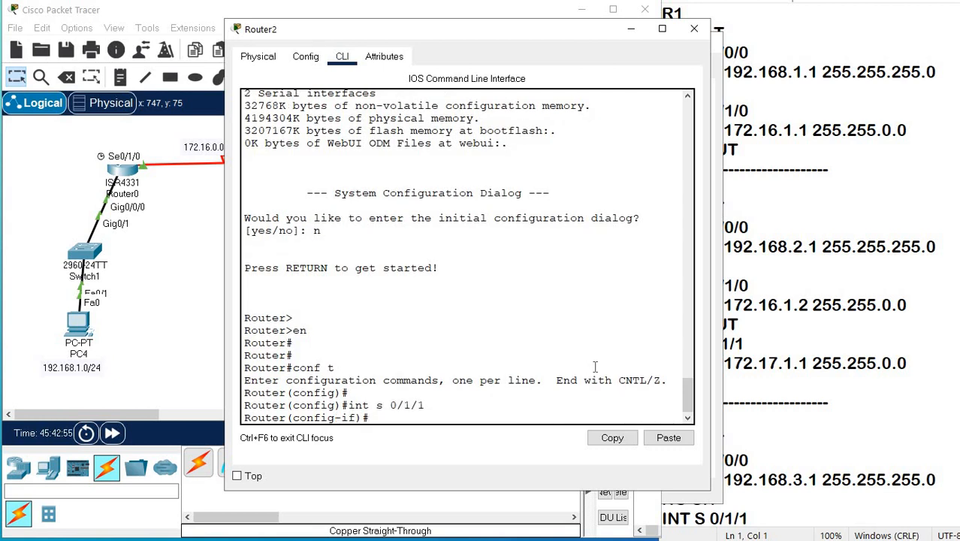
type("ip add 172.17.0.2 255.255.")
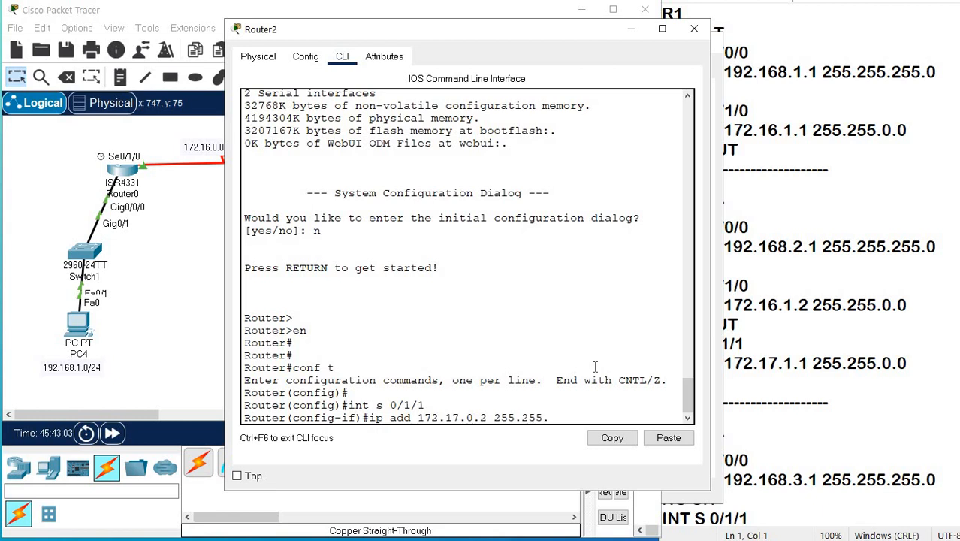
type("0.0")
key("Return")
type("no sh")
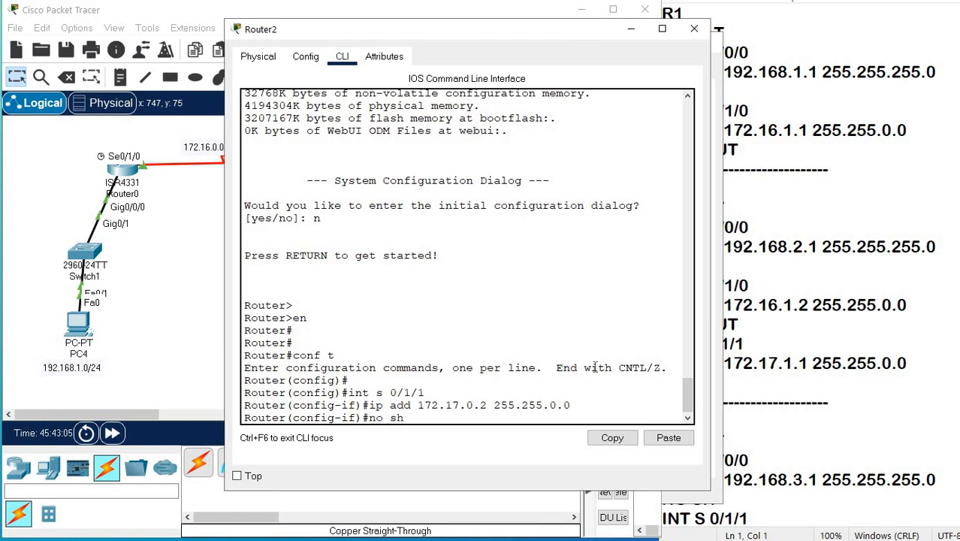
key("Tab")
key("Return")
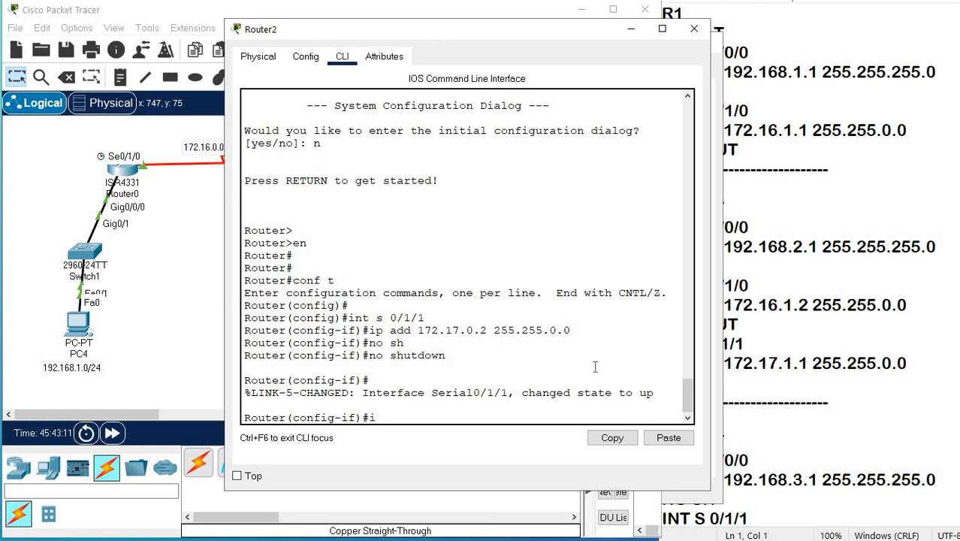
Assign 192.168.3.1 with mask 255.255.255.0 to Router2's interface g 0/0/0.
type("int g 0/0/0")
key("Return")
type("ip a")
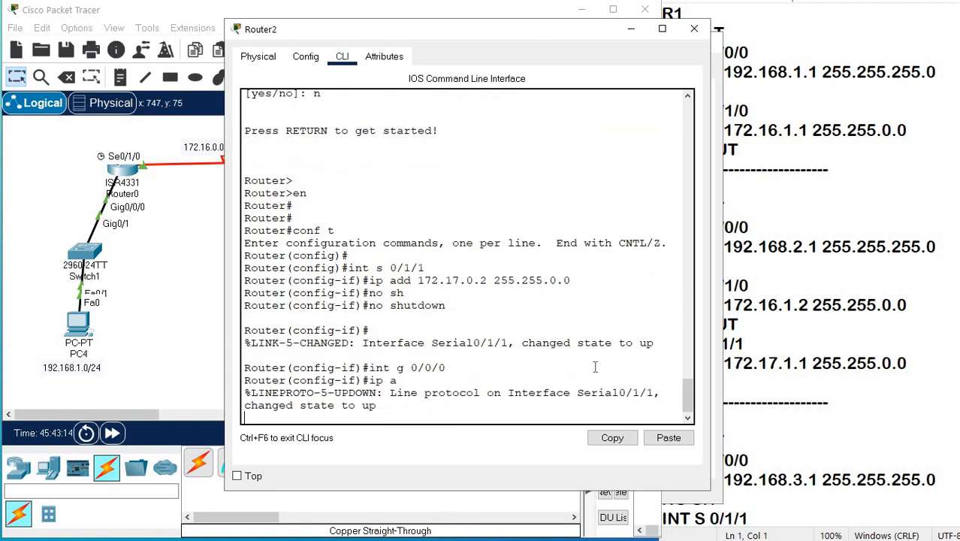
type("dd 192.168.3.")
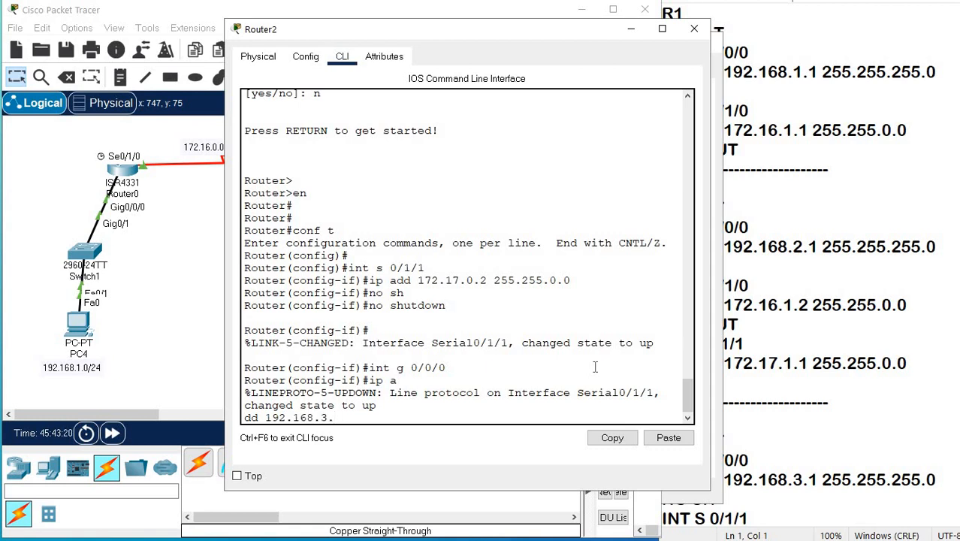
type("1 255.255.255.0")
key("Return")
key("Return")
key("Return")
key("Return")
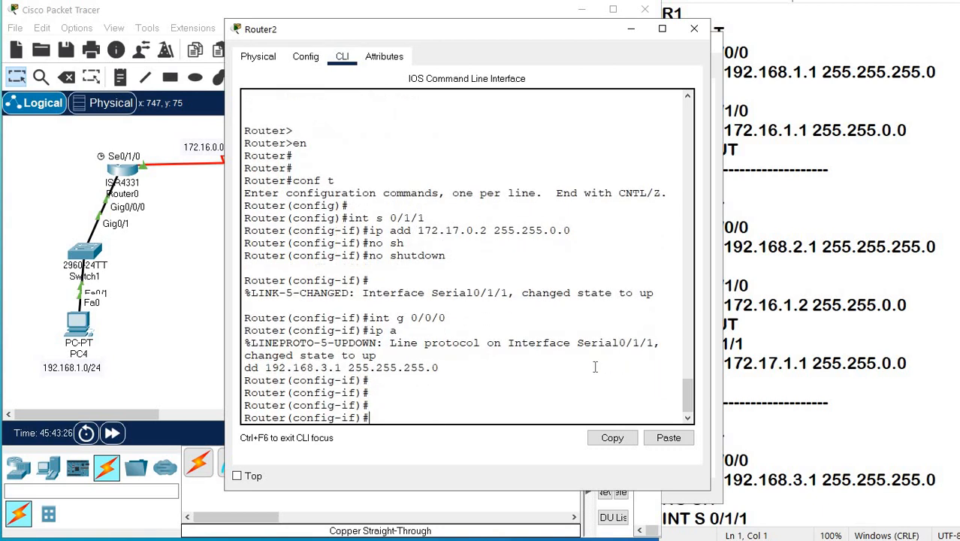
Leave Router2's configuration mode and check its GigabitEthernet0/0/0 and Serial0/1/1 addresses with sh ip interface brief.
key("ctrl+z")
key("Return")
key("Return")
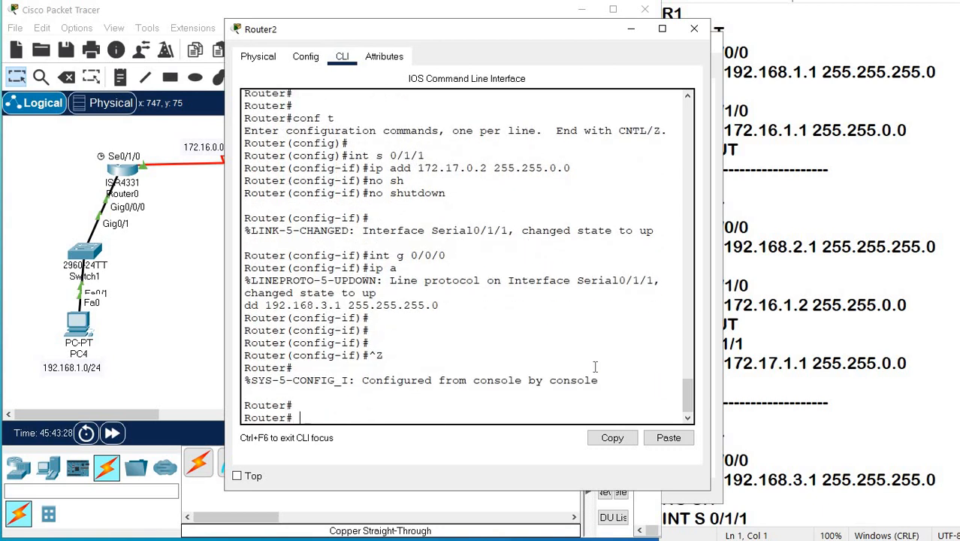
type("sh ip int")
key("Tab")
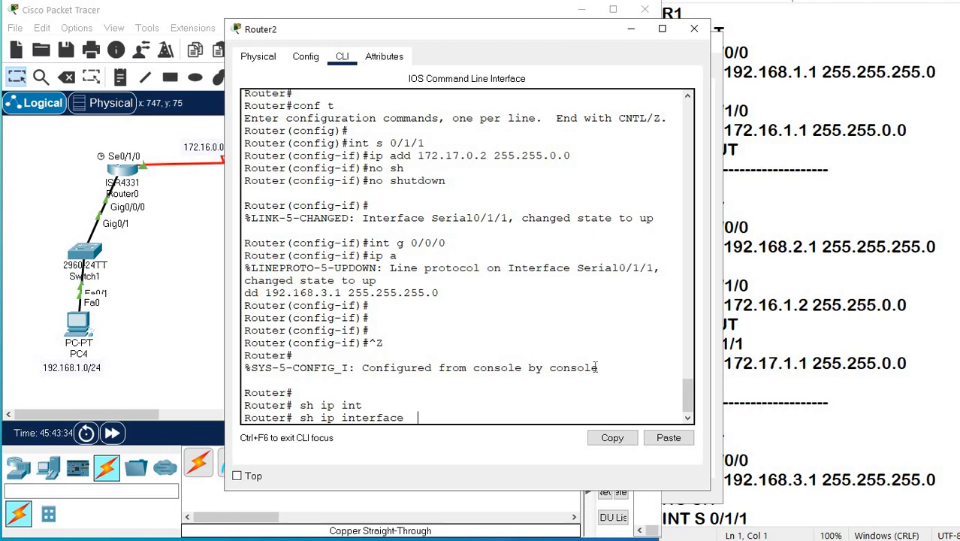
type("bri")
key("Tab")
key("Return")
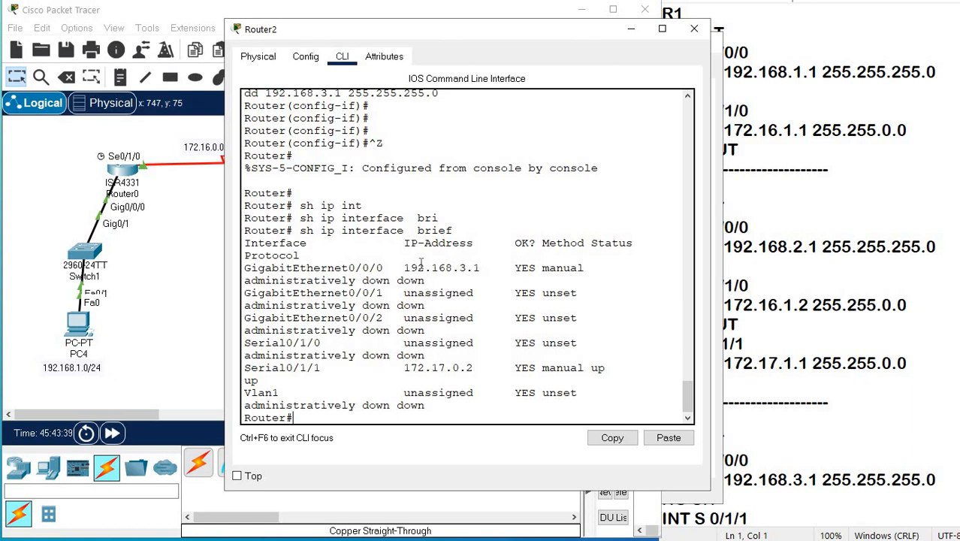
left_click_drag(418, 267, 438, 269)
left_click_drag(417, 368, 480, 368)
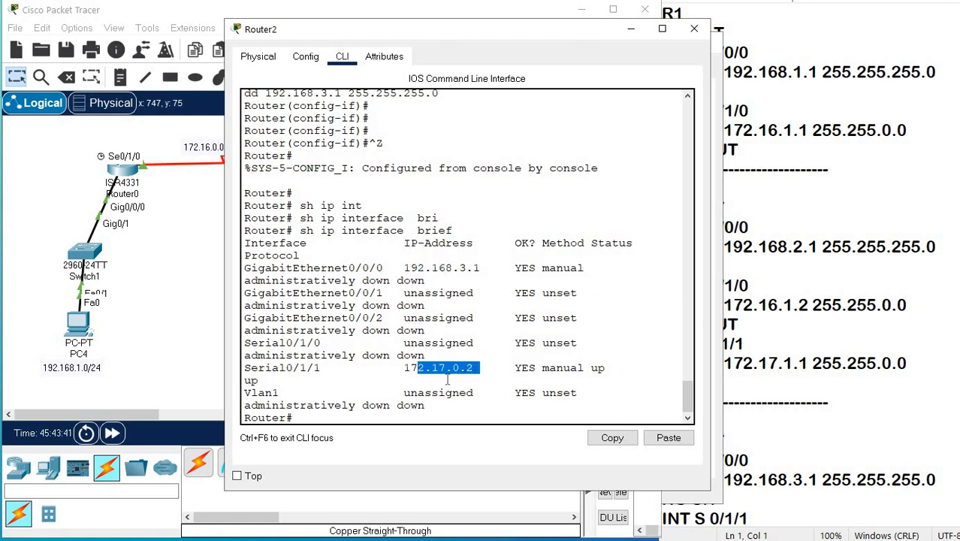
Return to the topology and shift Router0 and Router2 slightly outward to line them up above their switches.
left_click(170, 297)
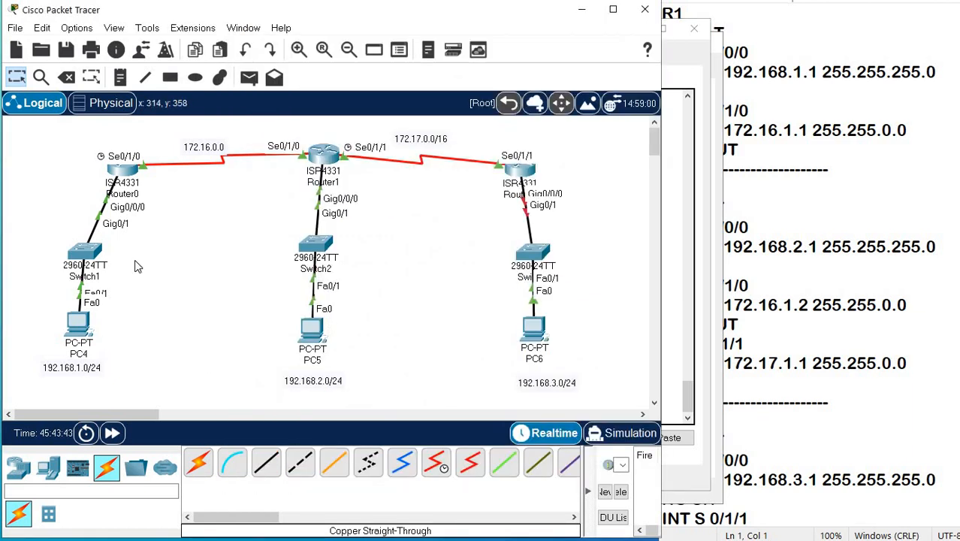
left_click_drag(122, 173, 109, 169)
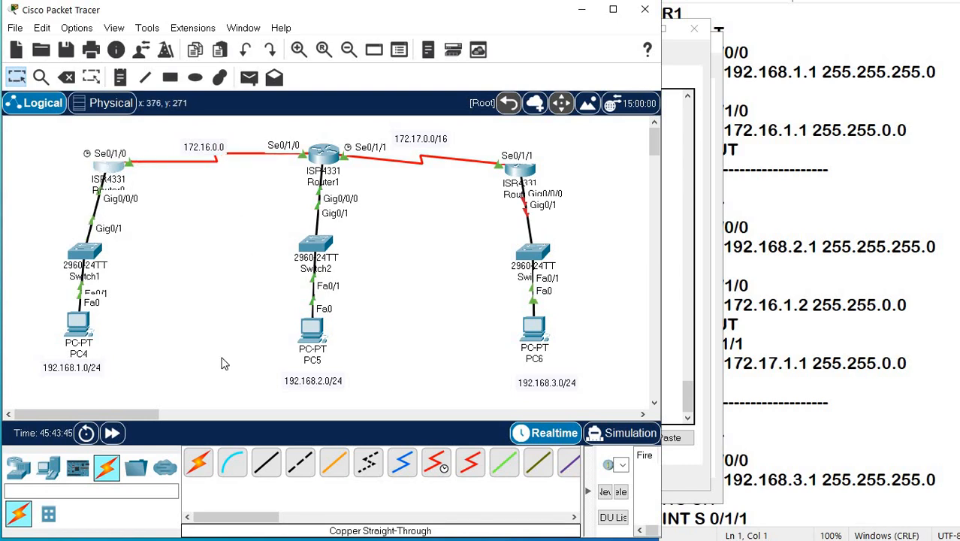
left_click_drag(518, 168, 531, 165)
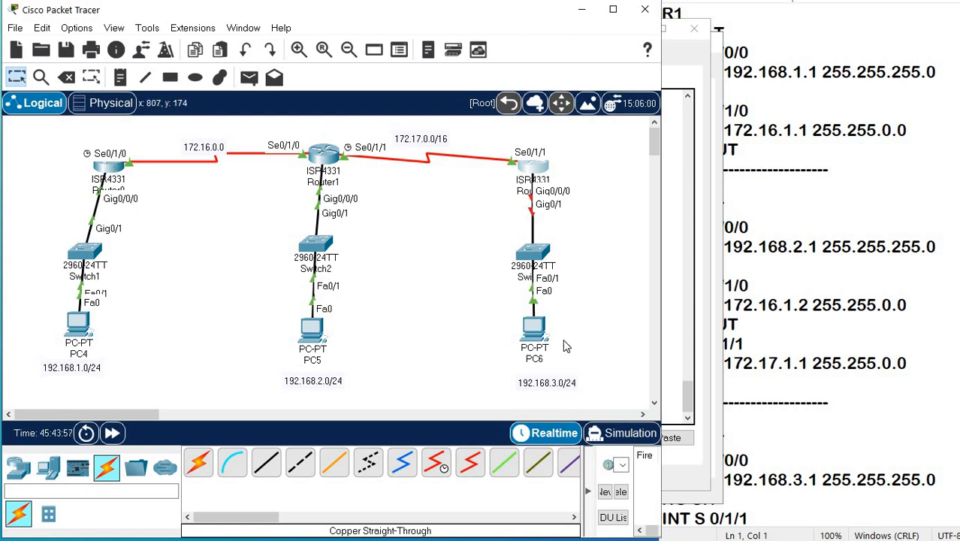
On Router0's command line, leave configuration mode and examine the directly connected networks with sh ip route.
left_click(109, 168)
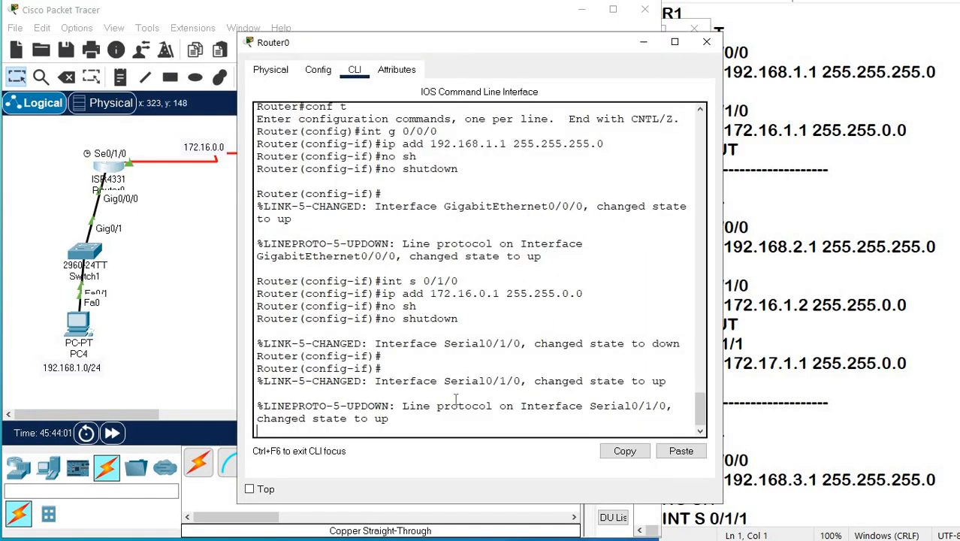
key("Return")
key("Return")
key("Return")
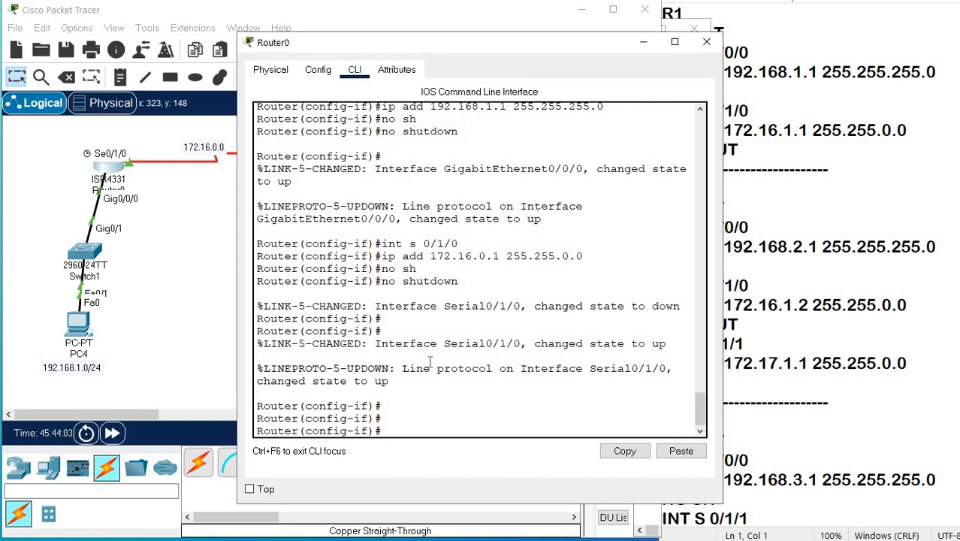
key("ctrl+z")
key("Return")
key("Return")
key("Return")
type("sh i")
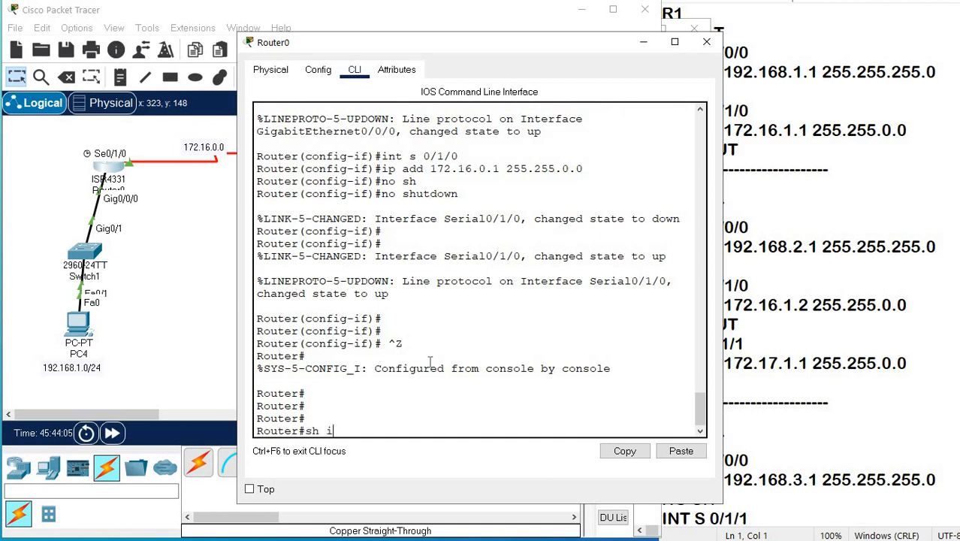
type("p route")
key("Return")
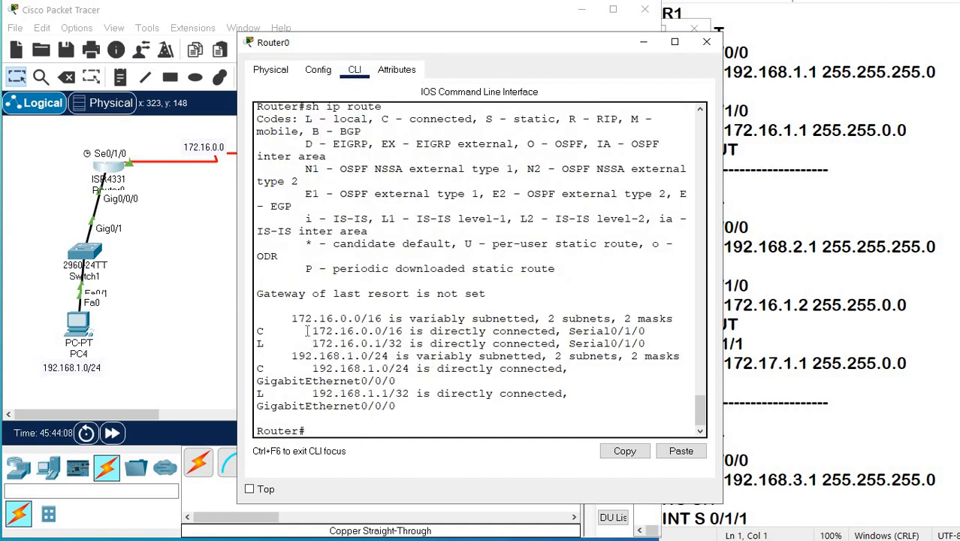
left_click_drag(307, 330, 403, 331)
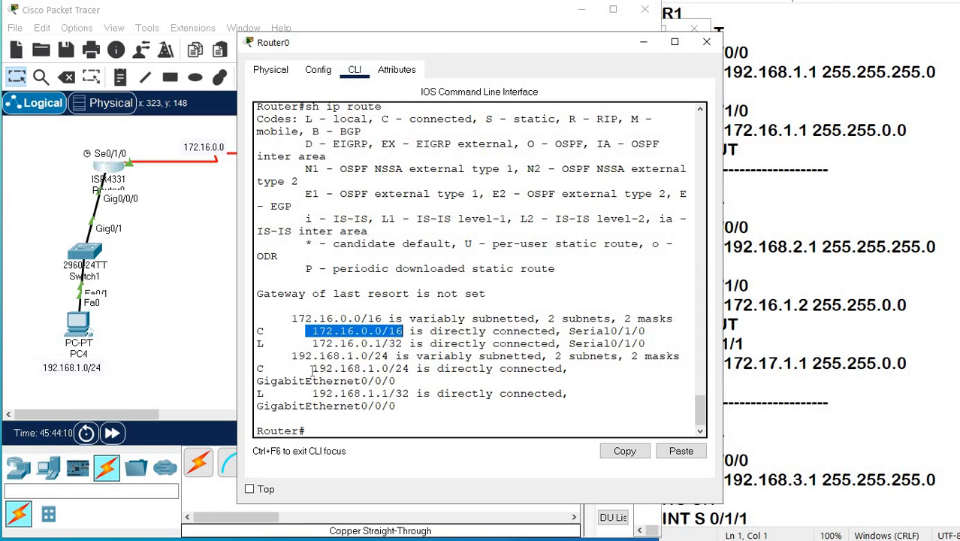
left_click_drag(311, 368, 396, 368)
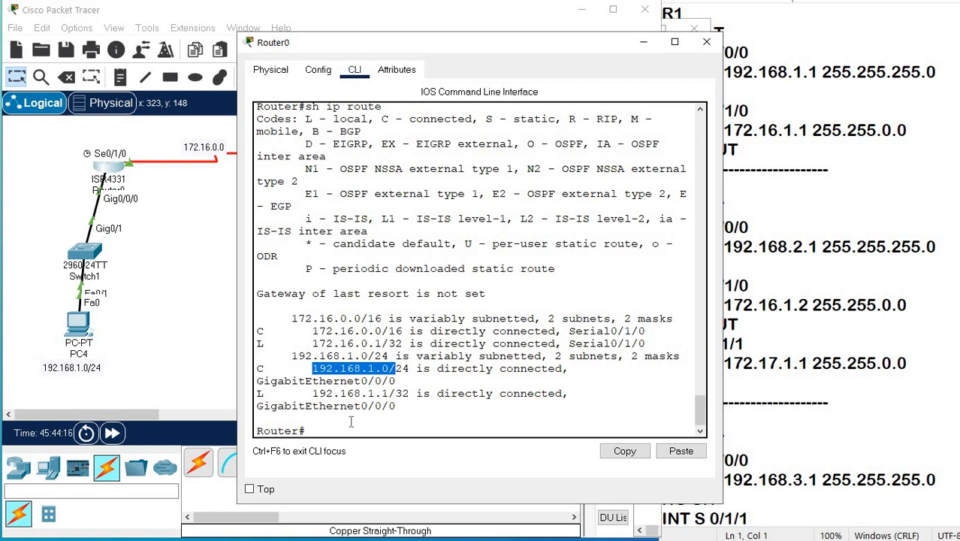
In Router0's global configuration mode, add a static route to 192.168.2.0 with mask 255.255.255.0 via 172.16.0.2.
left_click(371, 419)
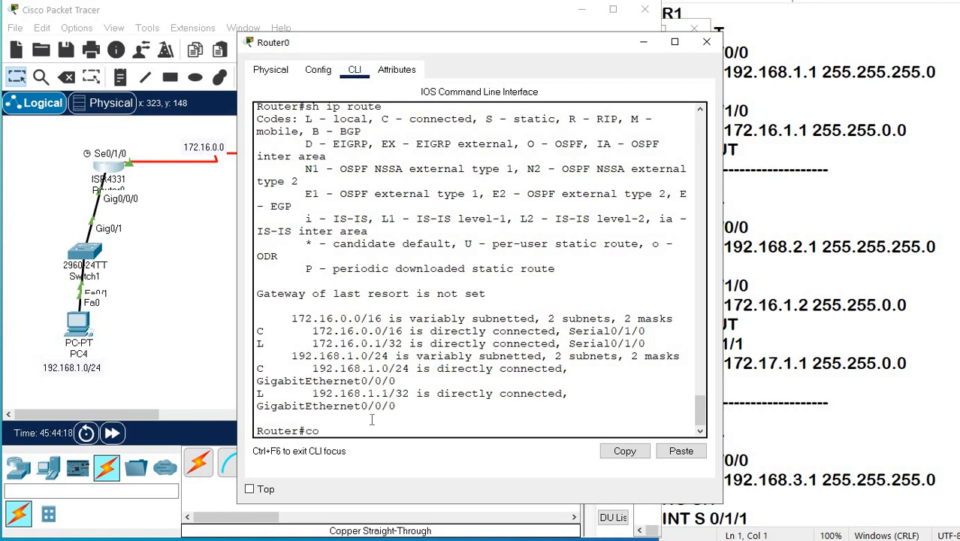
type("conf")
key("Tab")
type("t")
key("Return")
type("i")
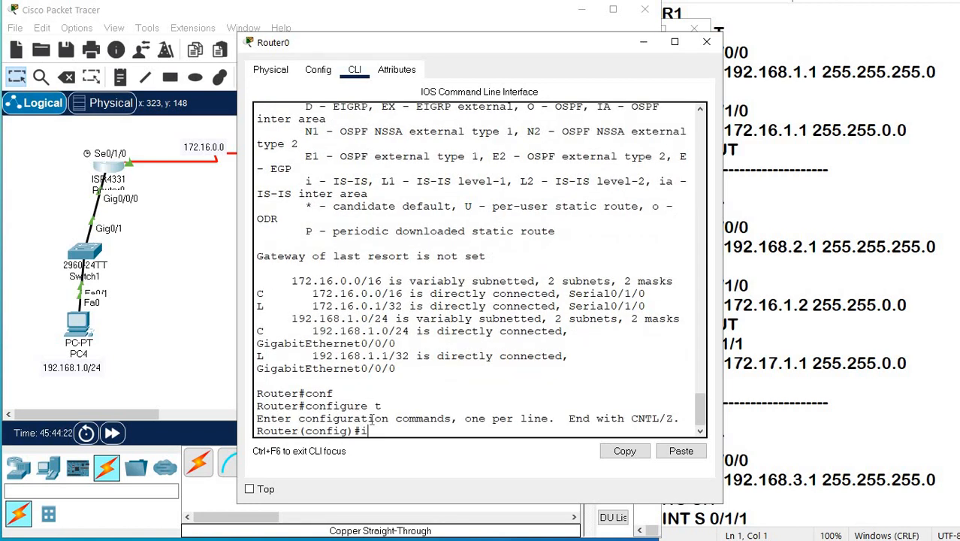
type("p route 192.168.2.0")
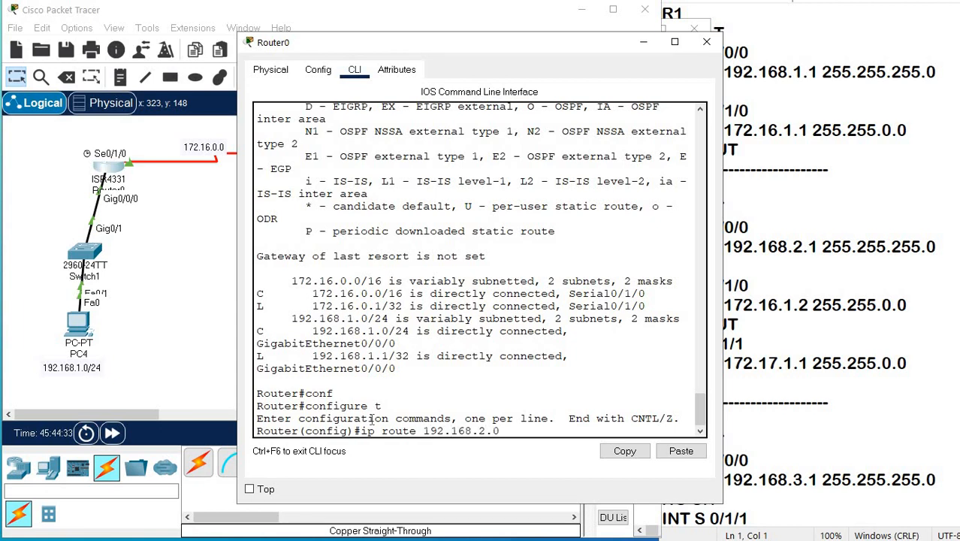
type("5.255.255.0")
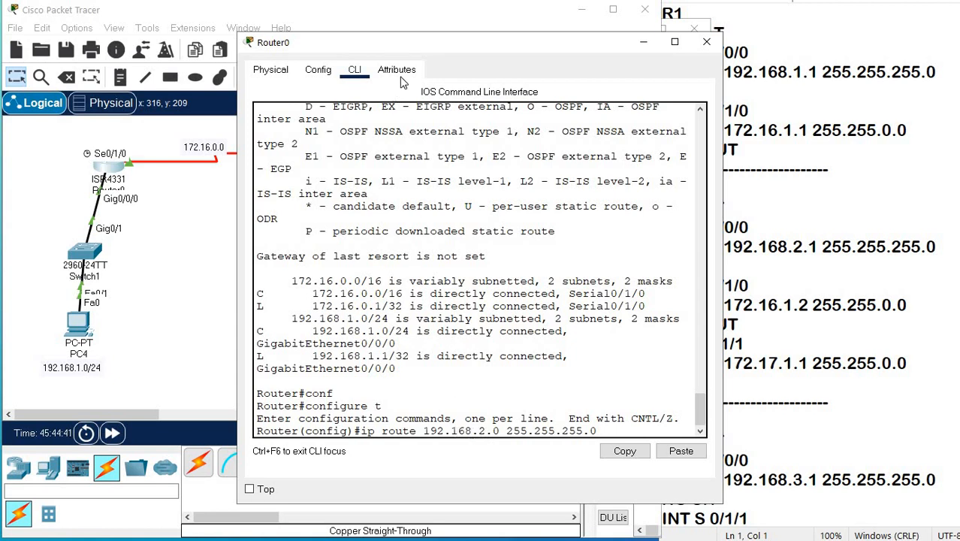
left_click_drag(410, 43, 461, 194)
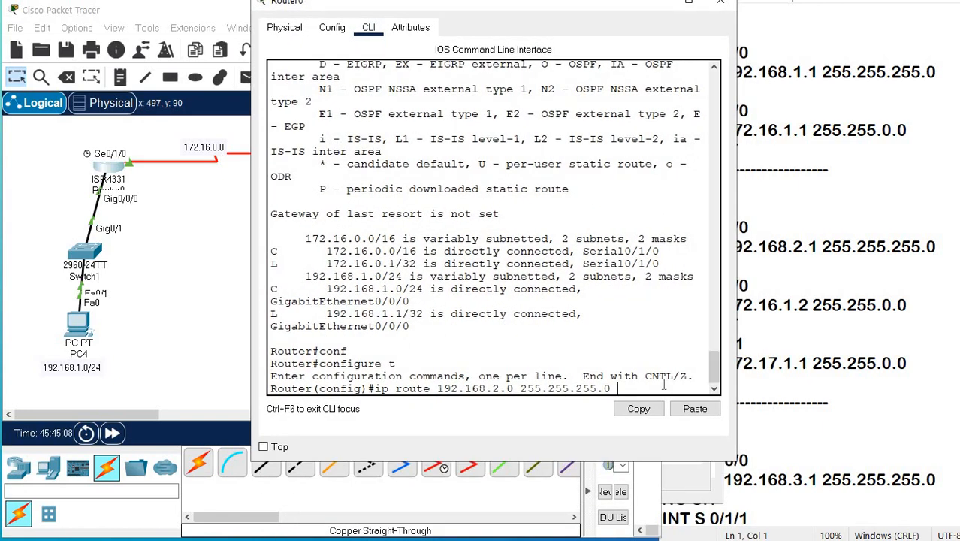
type("172.16.0.2")
key("Return")
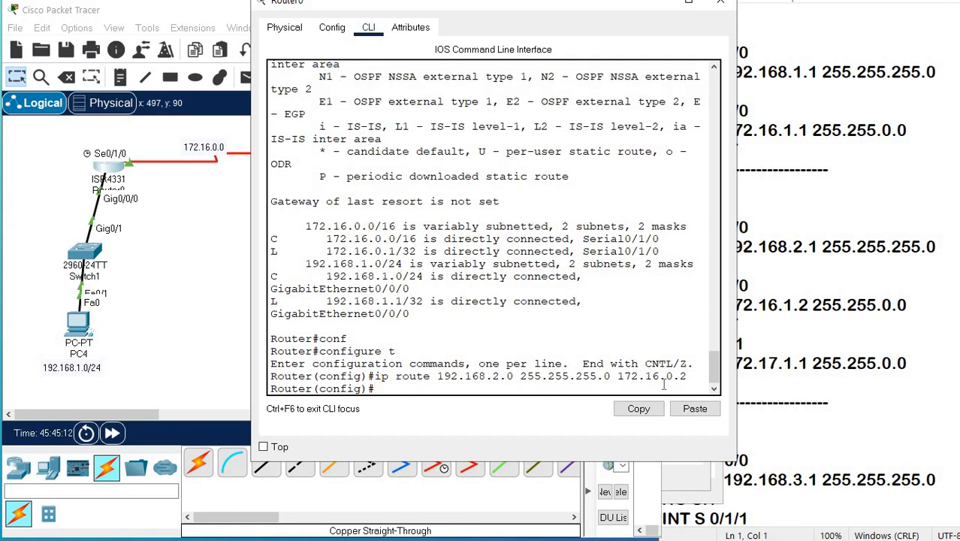
Add a static route on Router0 to 192.168.3.0 with mask 255.255.255.0 via next hop 172.16.0.2.
type("ip rou")
key("Tab")
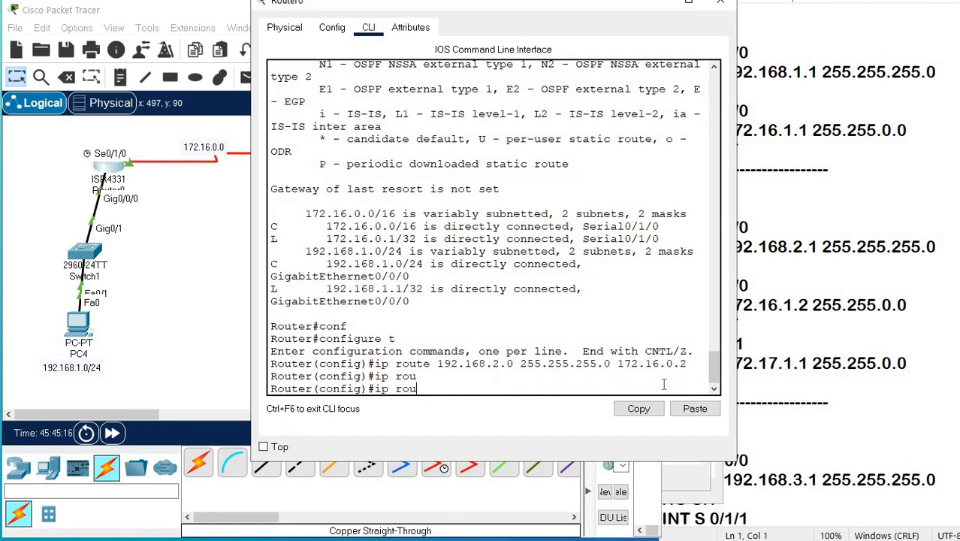
type("t")
key("Tab")
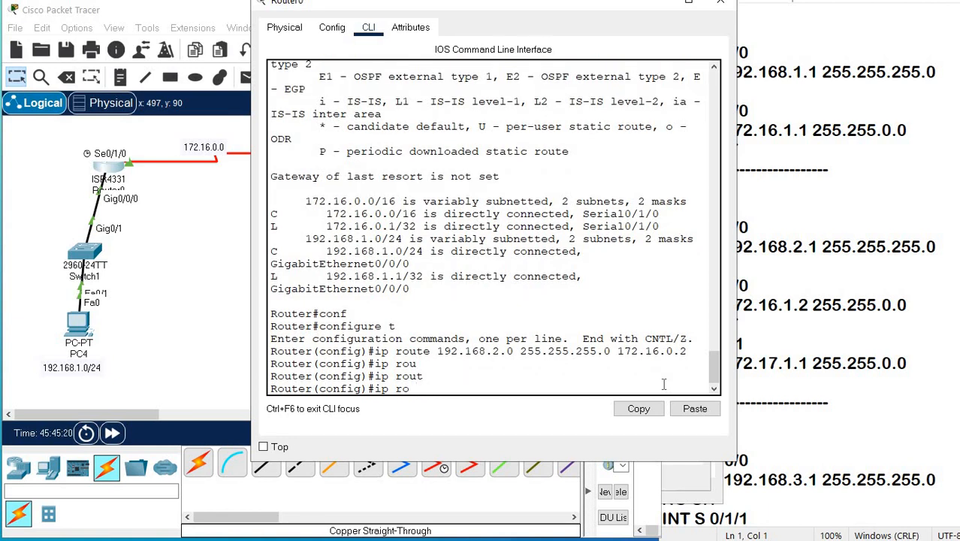
type("ute 192.168.3.")
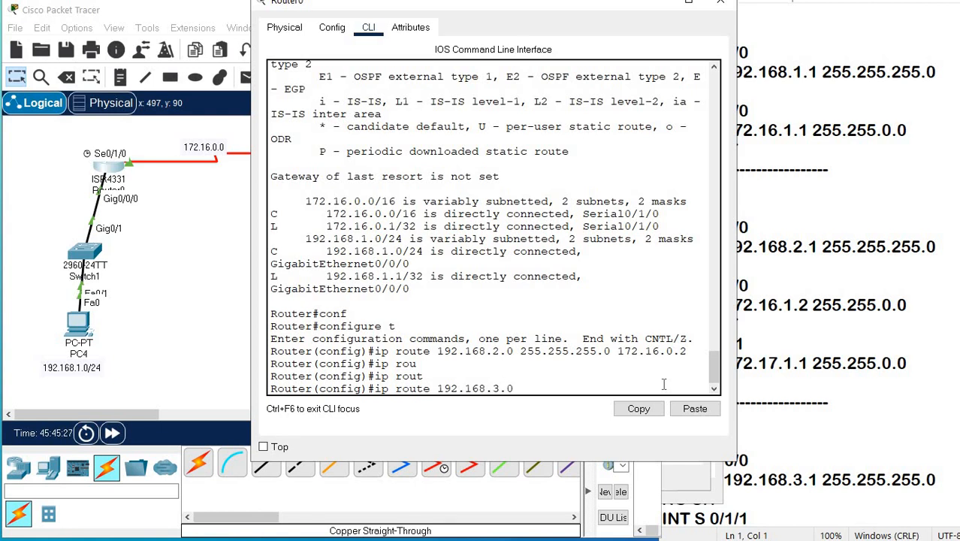
type("0 255.255.255.0 172.")
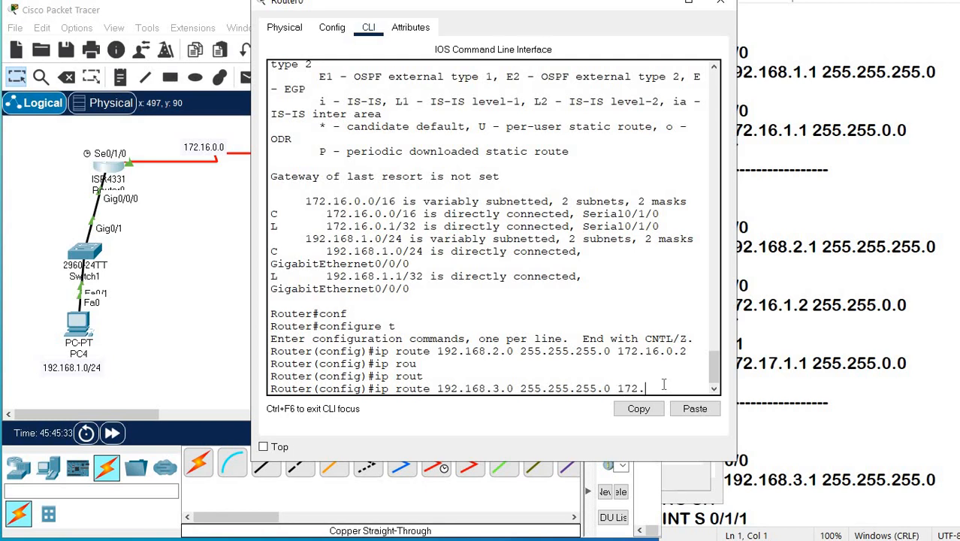
type("16.0.2")
key("Return")
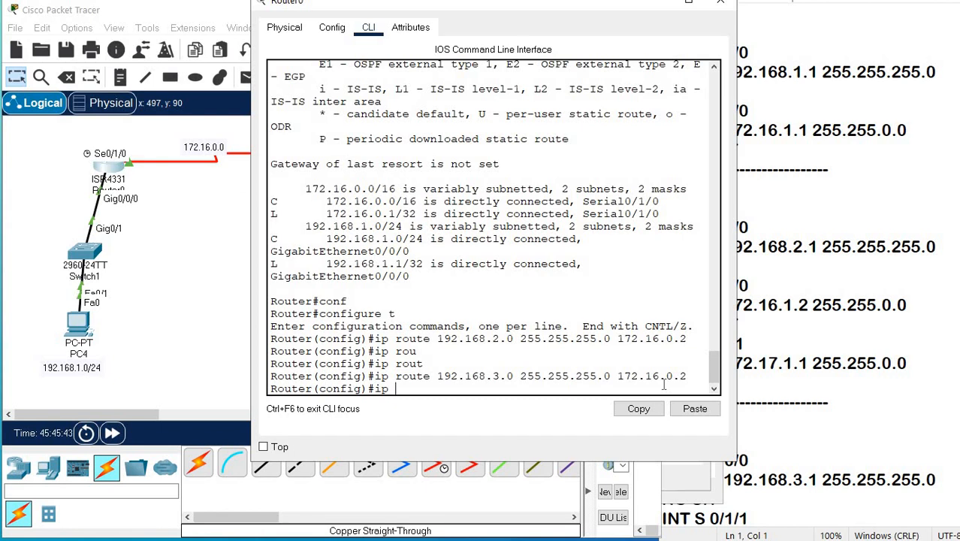
Add a static route on Router0 to 172.17.0.0 with mask 255.255.0.0 via 172.16.0.2, and leave configuration mode.
type("ip route 172.17.0.0 2")
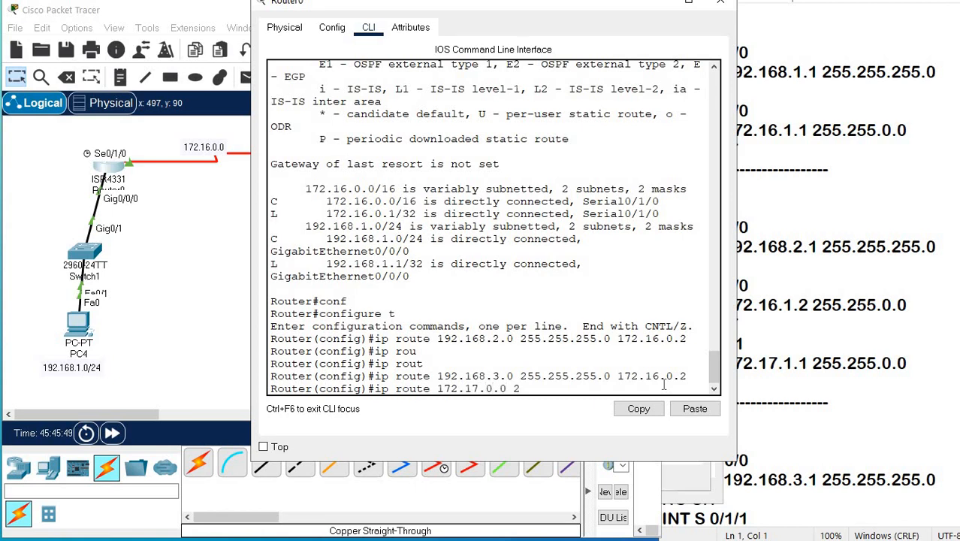
type("55.255.0.0 172.")
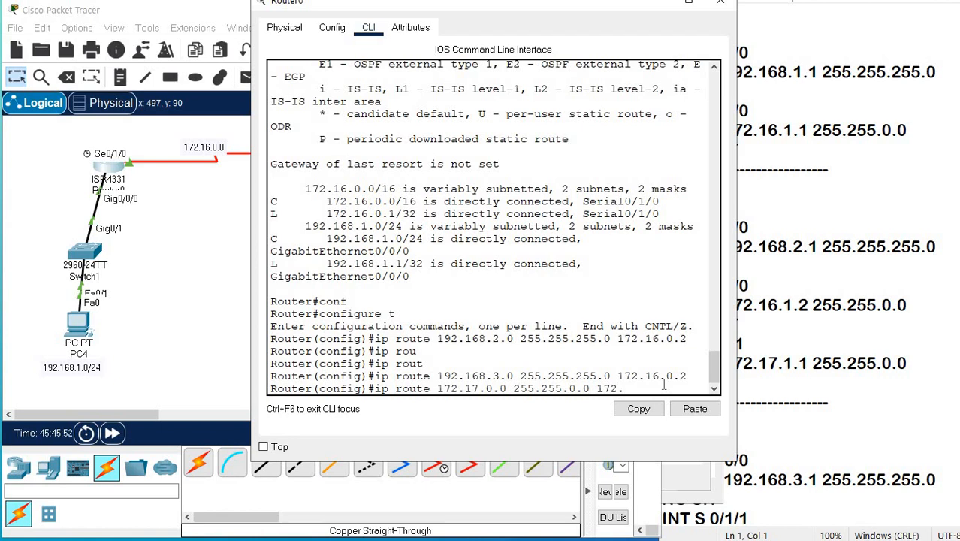
type("16.0.2")
key("Return")
key("Return")
key("Return")
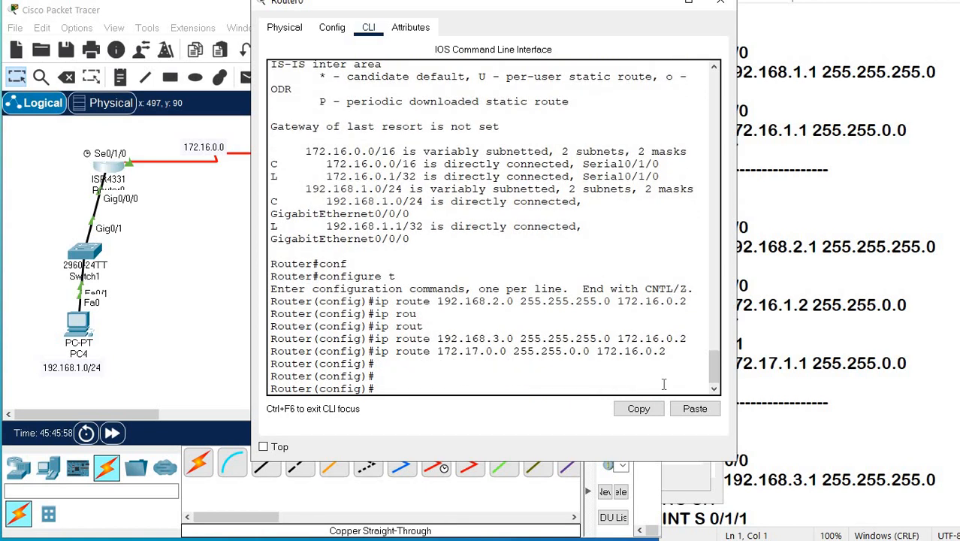
key("ctrl+z")
key("Return")
key("Return")
key("Return")
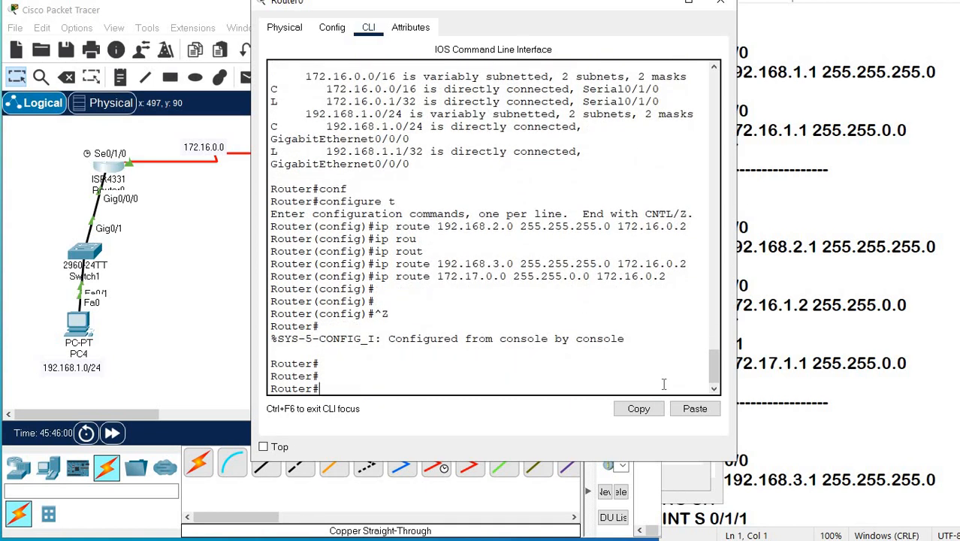
Display Router0's routing table with sh ip route and examine the static entries, their S codes, bracketed values and next hops.
key("Up")
key("Up")
key("Return")
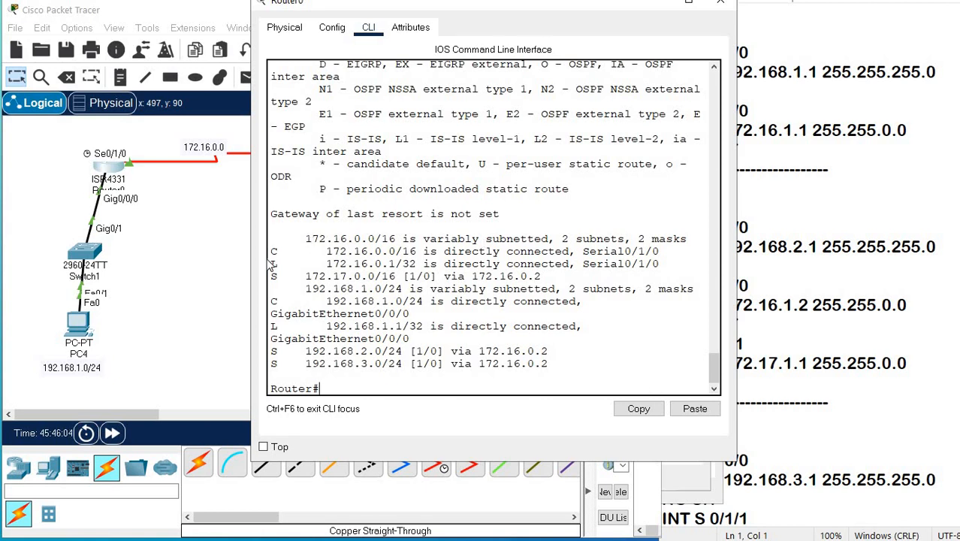
left_click_drag(253, 260, 170, 257)
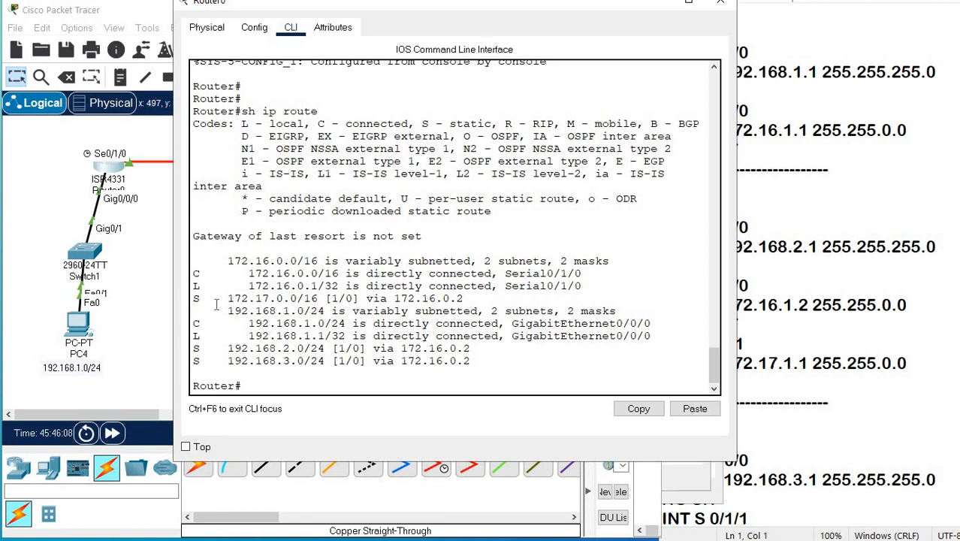
left_click_drag(223, 304, 520, 303)
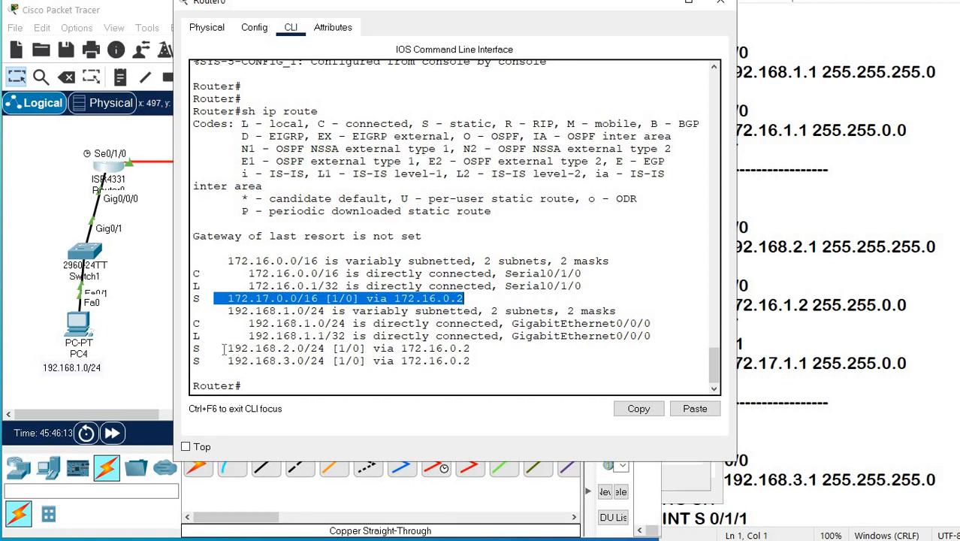
left_click(250, 348)
left_click_drag(250, 348, 488, 349)
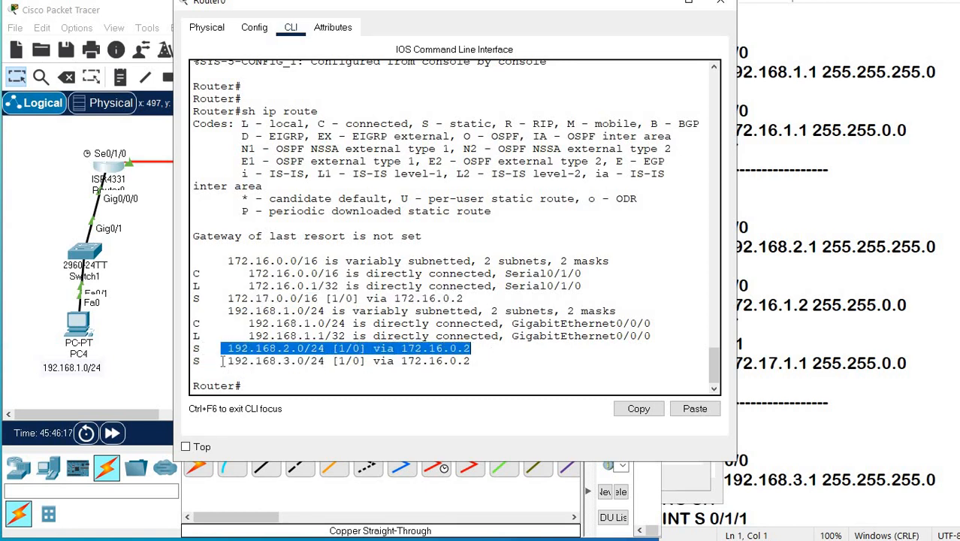
left_click_drag(223, 362, 473, 363)
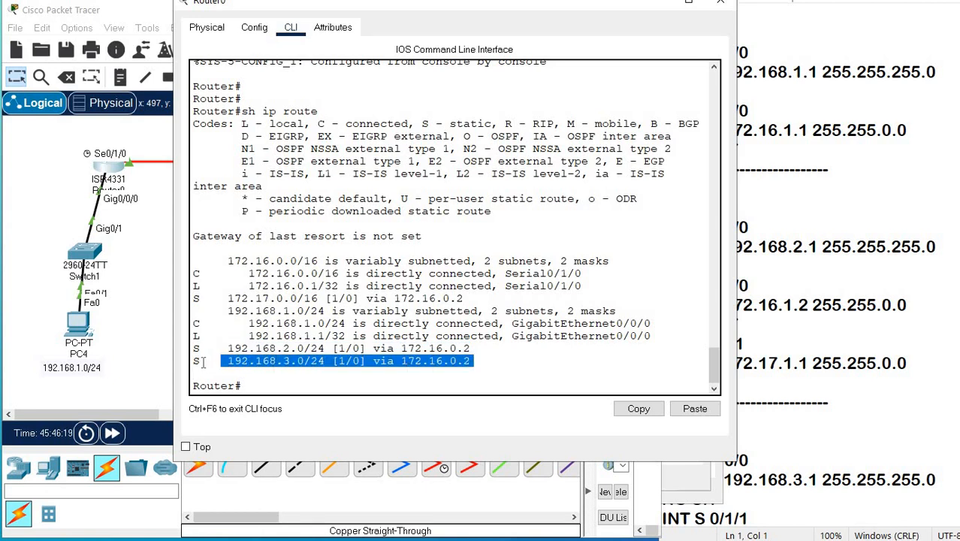
left_click_drag(200, 361, 183, 351)
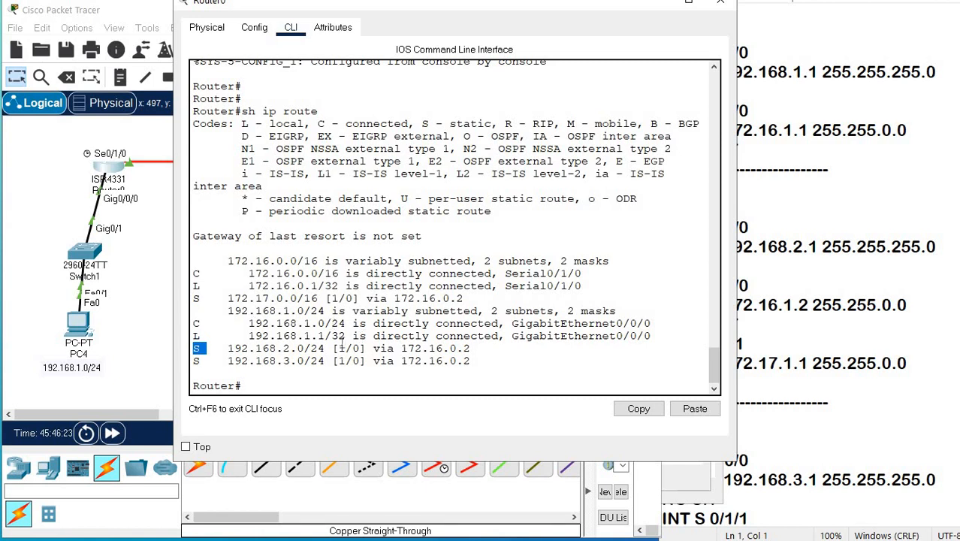
mouse_move(333, 348)
left_mouse_down()
mouse_move(352, 348)
mouse_move(342, 360)
left_mouse_up()
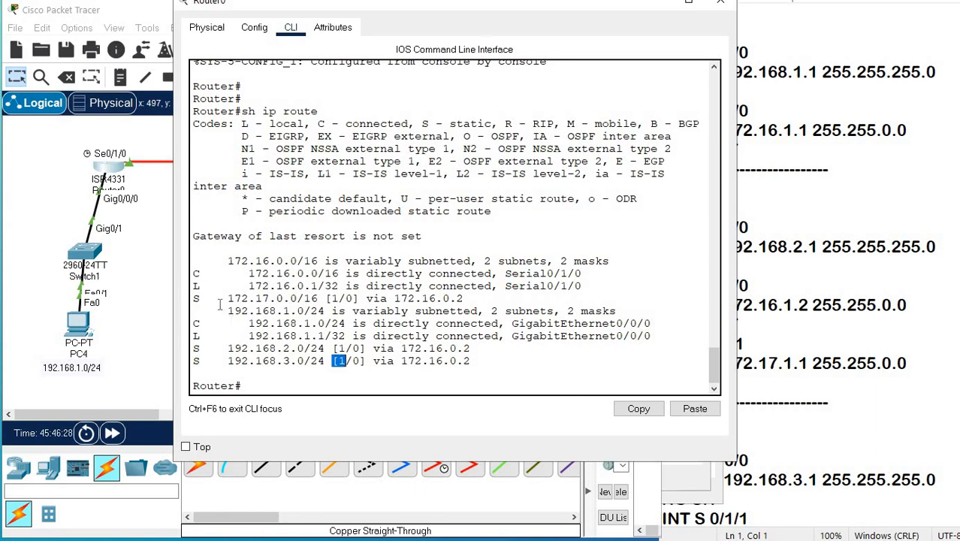
mouse_move(345, 298)
left_mouse_down()
mouse_move(319, 298)
mouse_move(353, 300)
left_mouse_up()
mouse_move(353, 348)
left_mouse_down()
mouse_move(338, 347)
mouse_move(363, 349)
mouse_move(353, 360)
left_mouse_up()
Switch to Router1's command line and leave interface configuration for global configuration mode with exit.
left_click(821, 441)
left_click(136, 302)
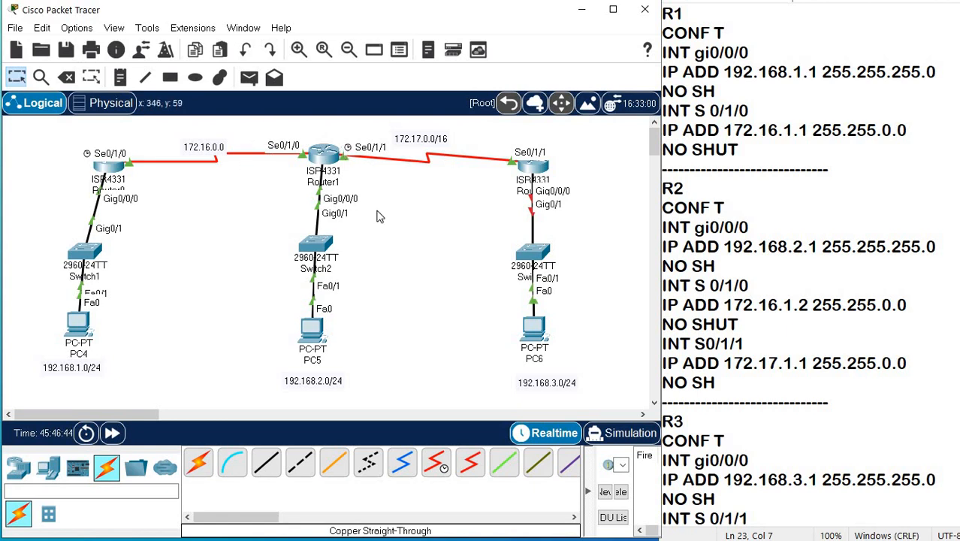
left_click(326, 155)
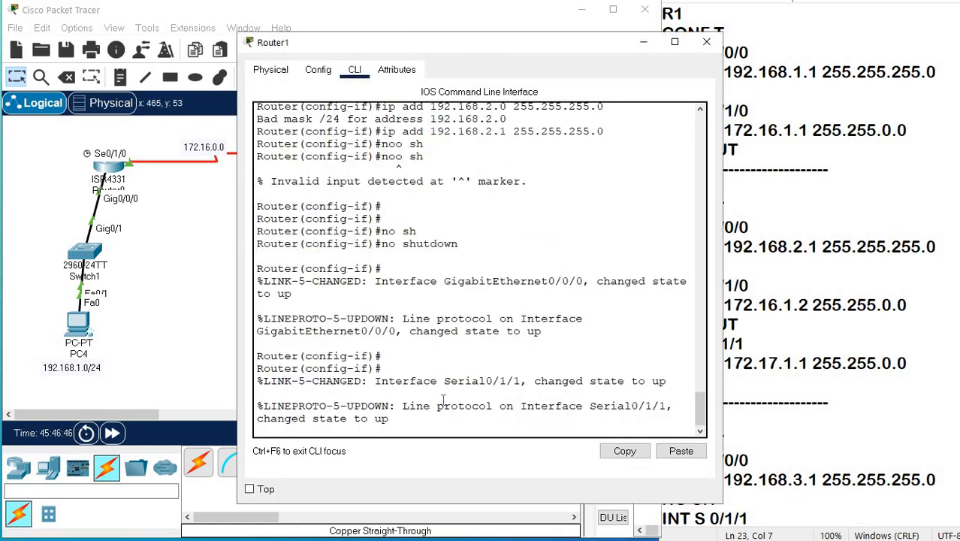
key("Return")
key("Return")
key("Return")
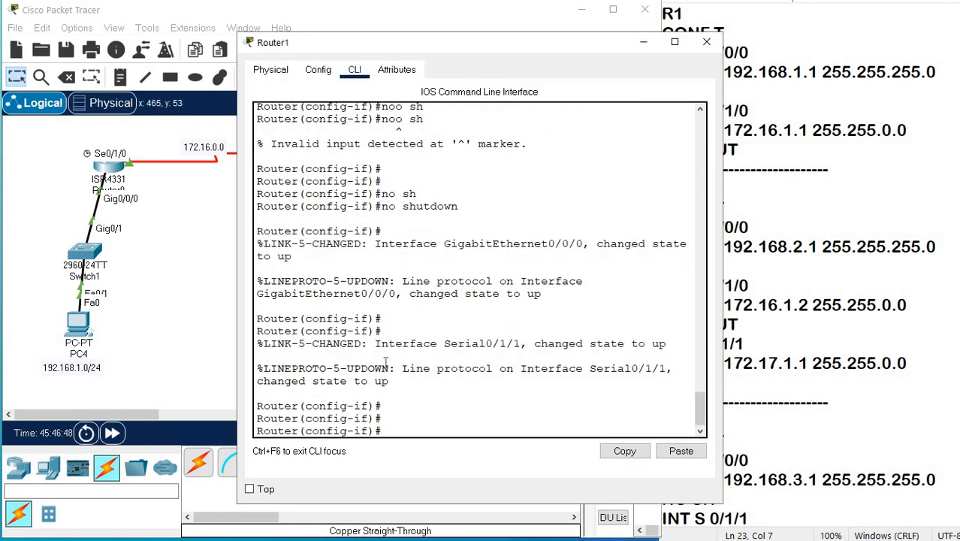
type("exit")
key("Return")
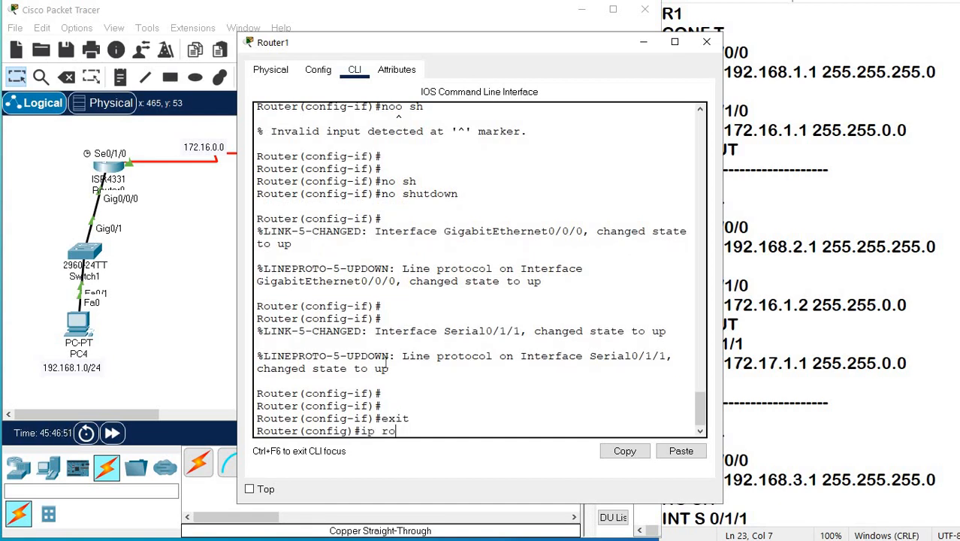
Add a static route on Router1 to 192.168.1.0 with mask 255.255.255.0 via next hop 172.16.0.1.
type("ip route 192.168.1.")
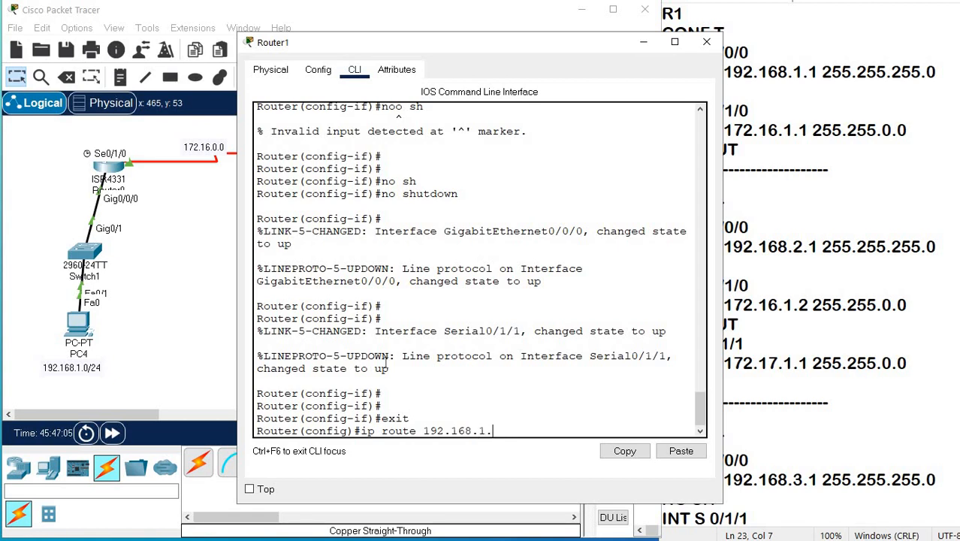
type("0 255.255.255.0")
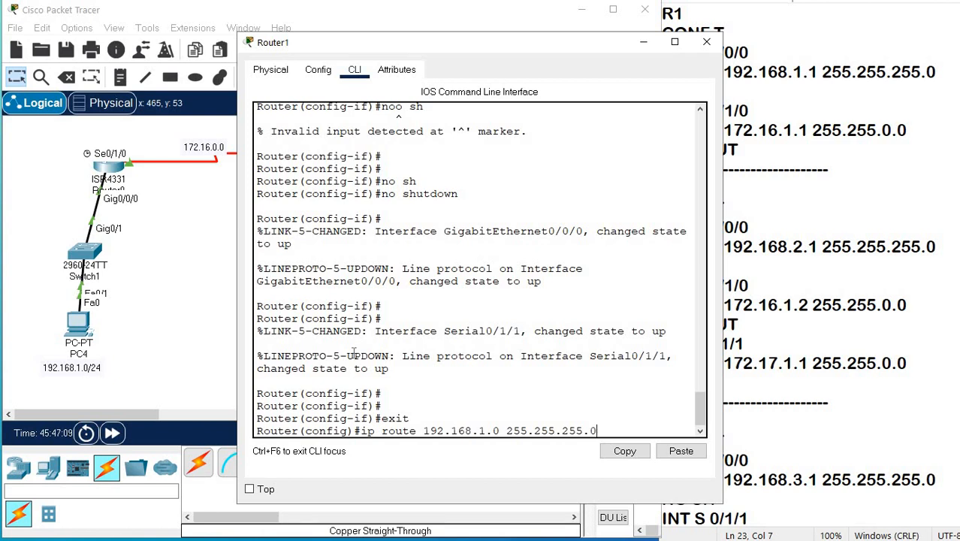
left_click_drag(330, 38, 339, 195)
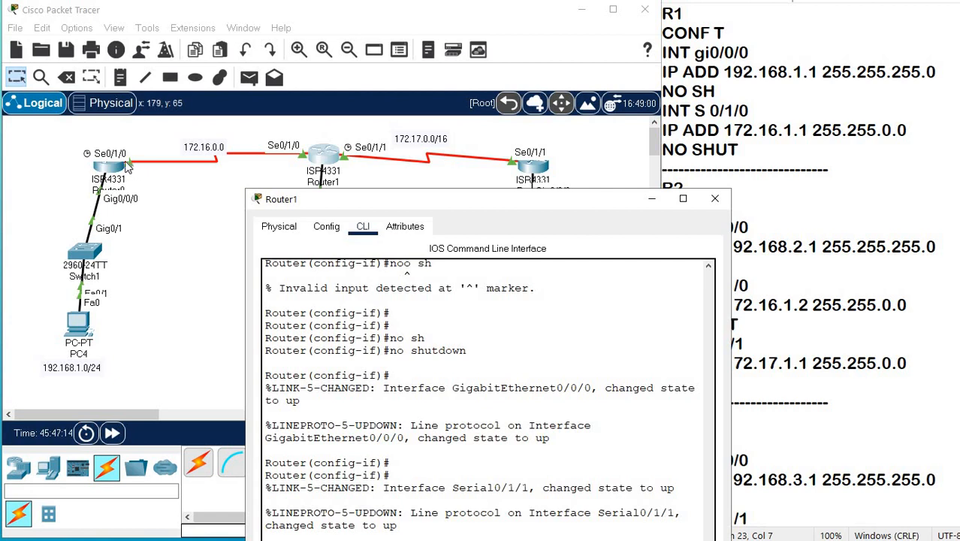
left_click_drag(415, 197, 355, 45)
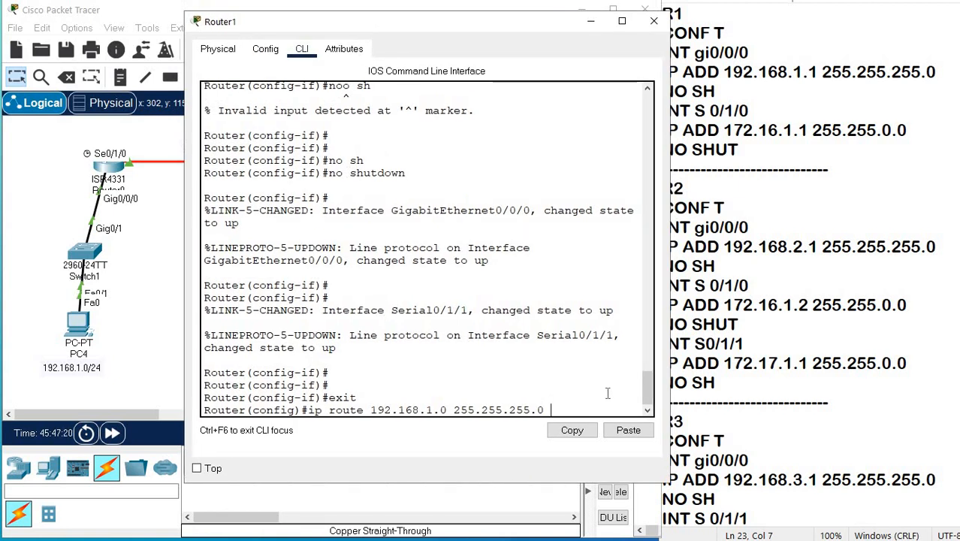
type("172.16.0.1")
key("Return")
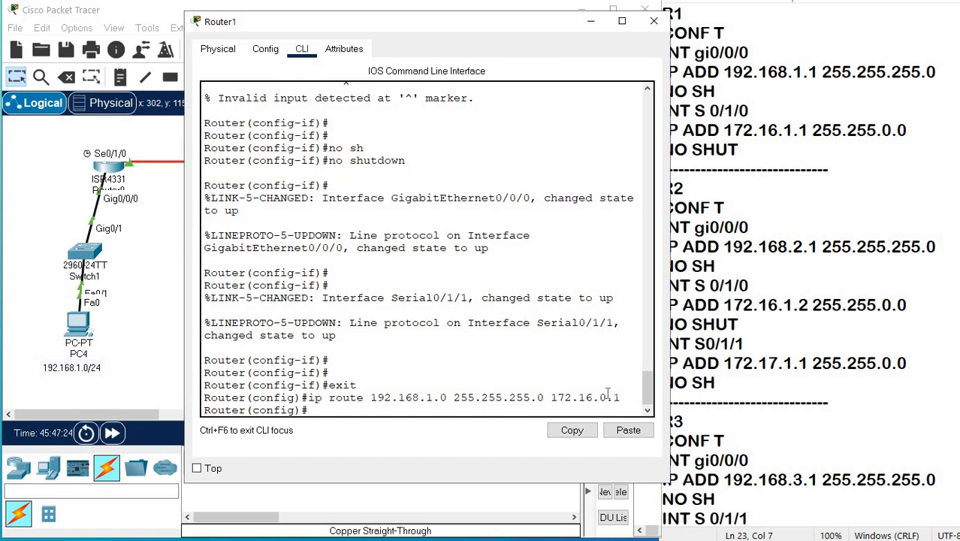
Add a static route on Router1 to 192.168.3.0 with mask 255.255.255.0 via 172.17.0.2, and close Router1's window.
key("Up")
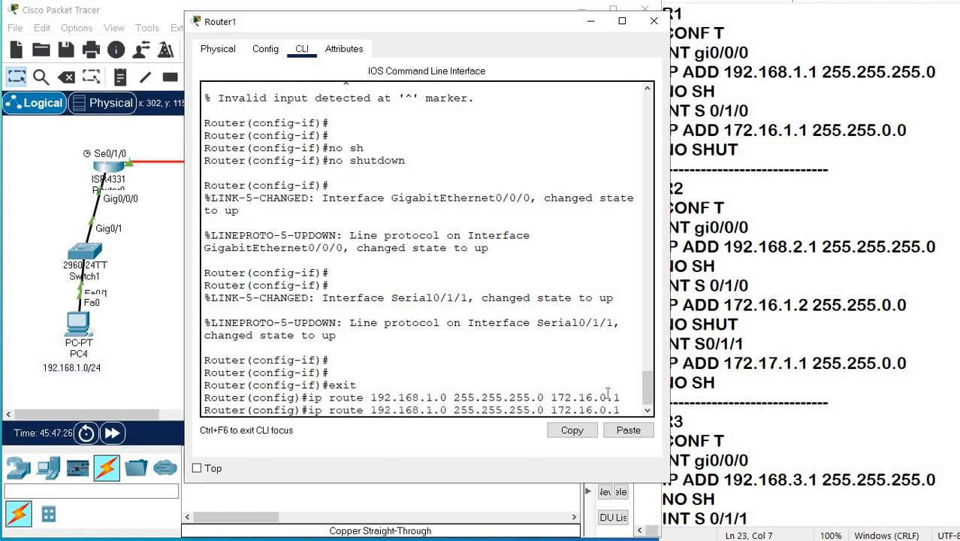
key("Left")
key("Left")
key("Left")
key("Left")
key("Left")
key("Left")
key("Left")
key("Left")
key("Left")
key("Left")
key("Left")
key("Left")
key("Left")
key("Left")
key("Left")
key("Left")
key("Left")
key("Left")
key("Left")
key("BackSpace")
type("3")
key("Right")
key("Right")
key("BackSpace")
type("72")
key("Return")
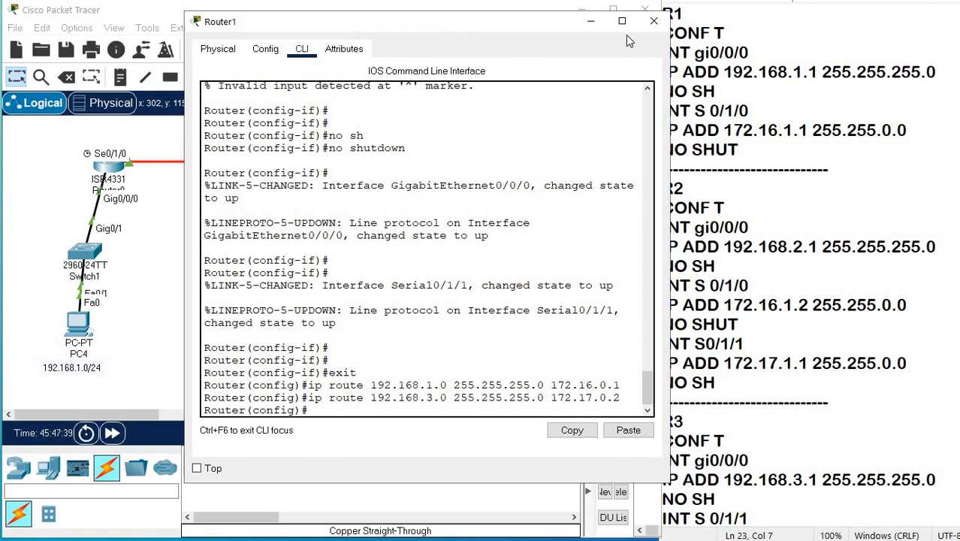
left_click(653, 21)
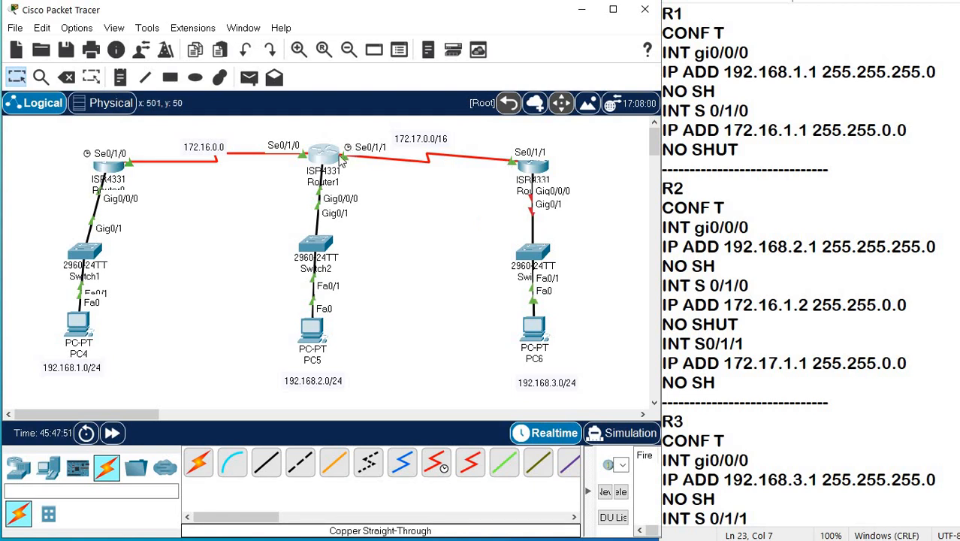
Switch to Router2's command line and bring up a fresh privileged prompt.
left_click(323, 168)
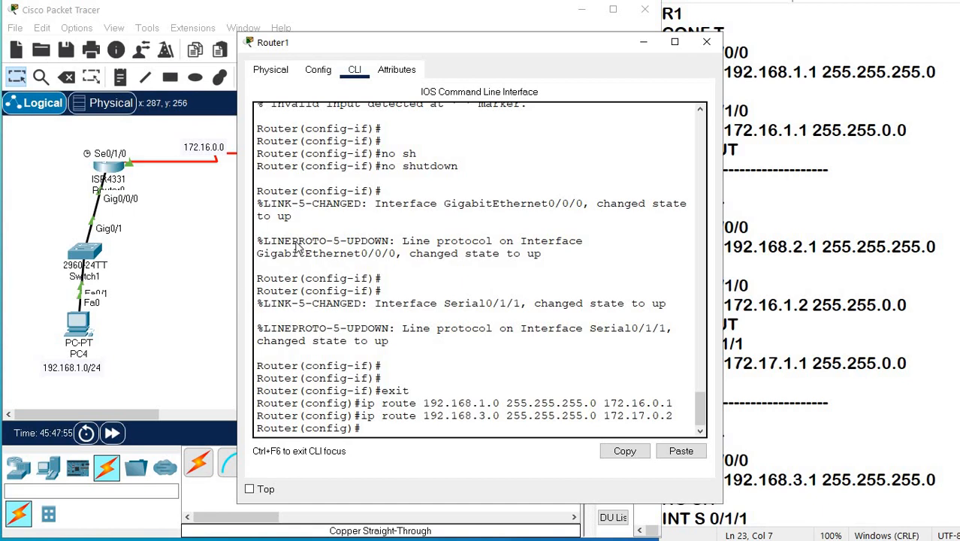
left_click(495, 171)
left_click(530, 168)
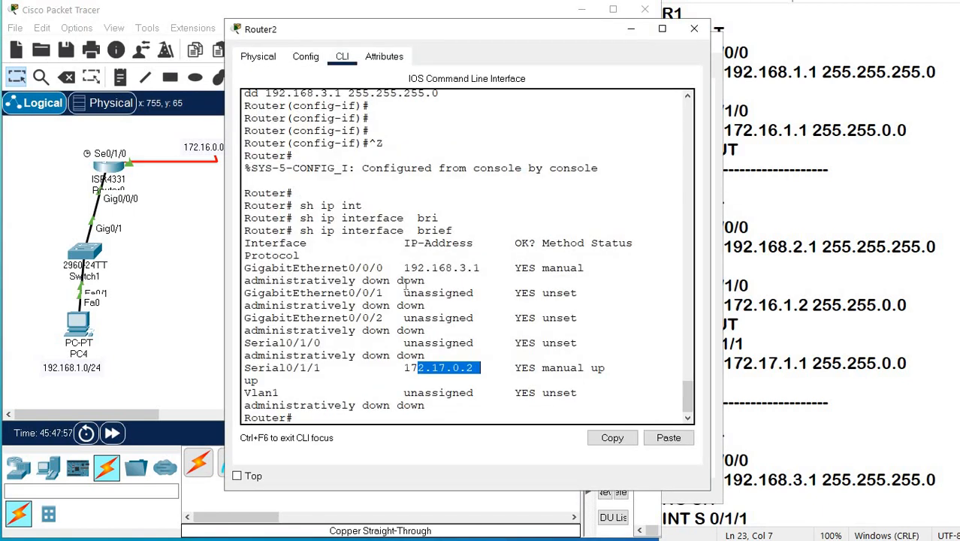
left_click(392, 364)
key("Return")
key("Return")
key("Return")
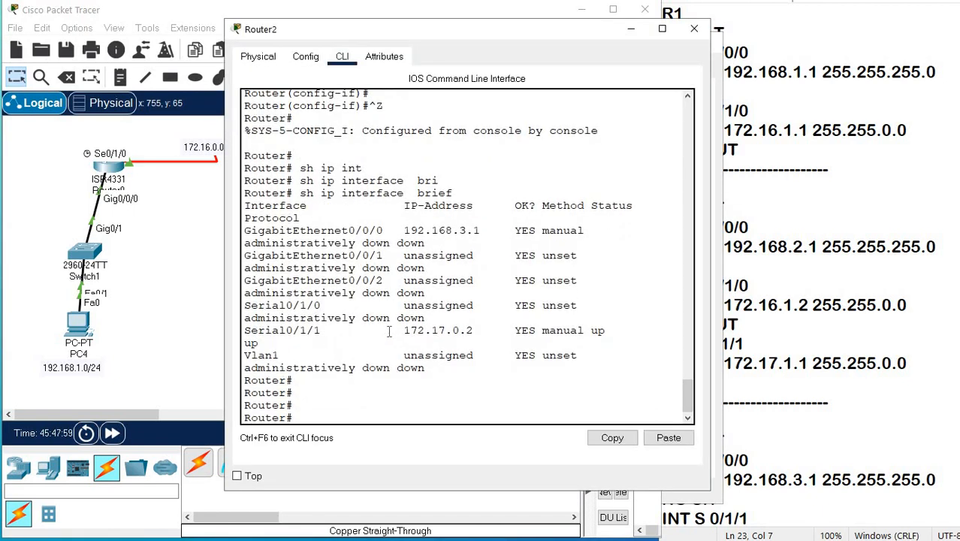
Enter global configuration mode on Router2 with configure Terminal.
type("ip")
key("BackSpace")
key("BackSpace")
key("BackSpace")
type("conf")
key("Tab")
type("T")
key("Tab")
key("Return")
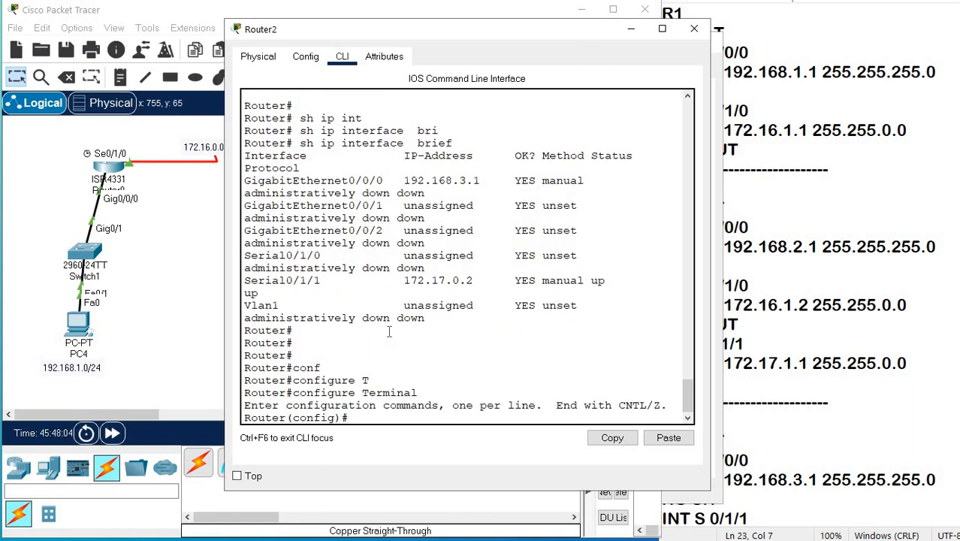
Add a static route on Router2 to 192.168.2.0 with mask 255.255.255.0 via next hop 172.17.0.1.
type("IP ROUTE 19")
type("2.")
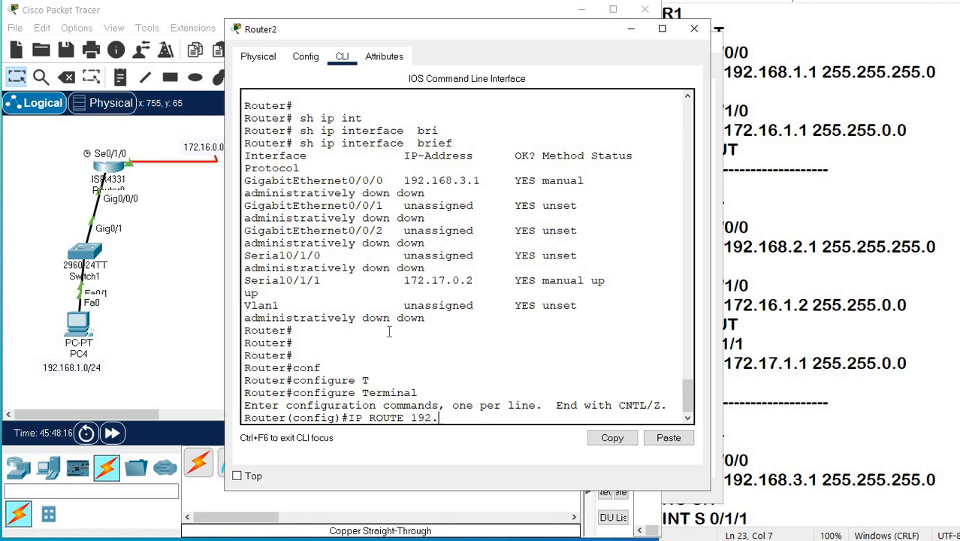
type("168.2.0 255.255.0.0")
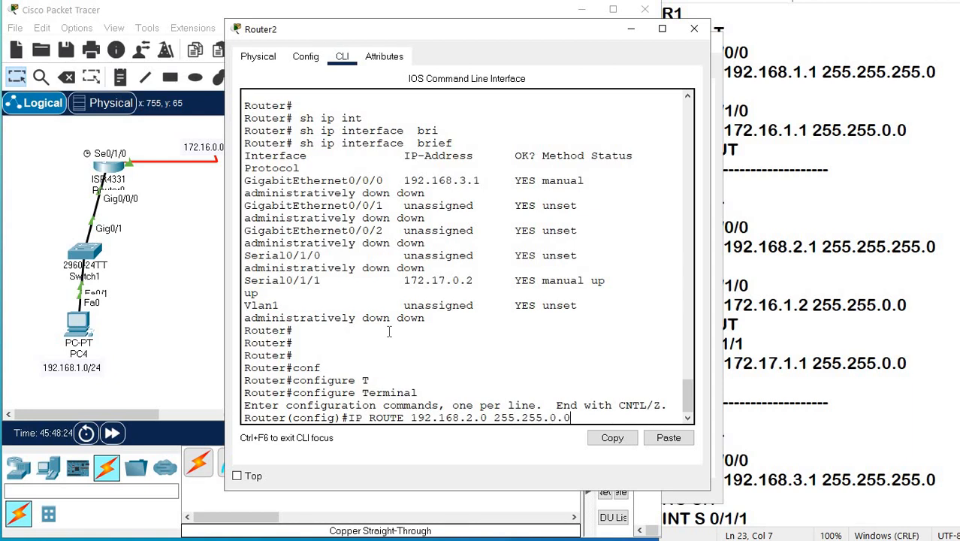
key("BackSpace")
key("BackSpace")
key("BackSpace")
type("255.0")
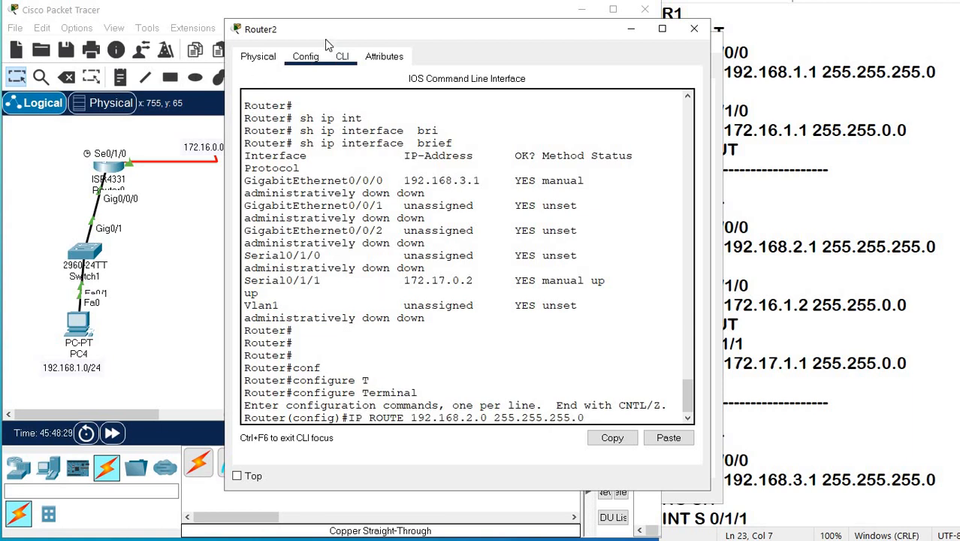
left_click_drag(300, 29, 276, 314)
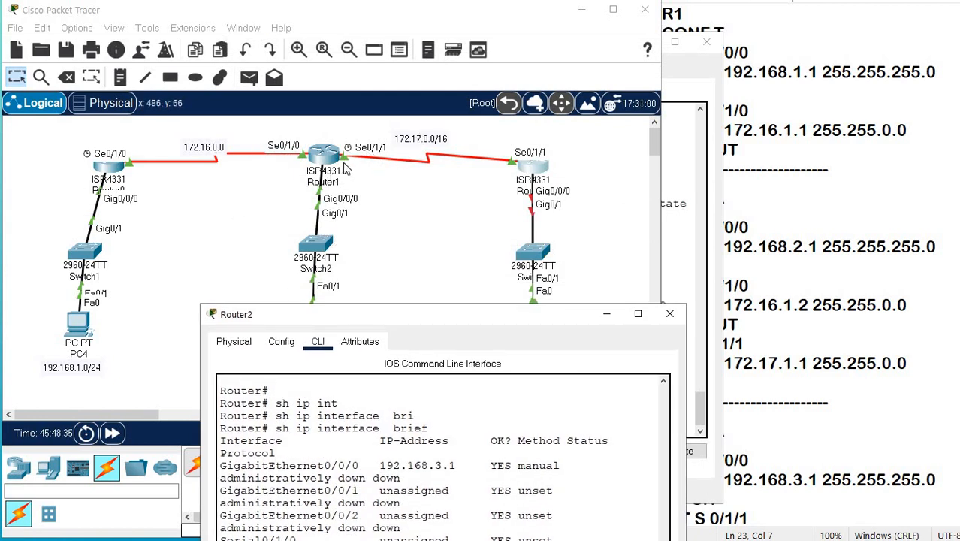
left_click_drag(353, 313, 266, 0)
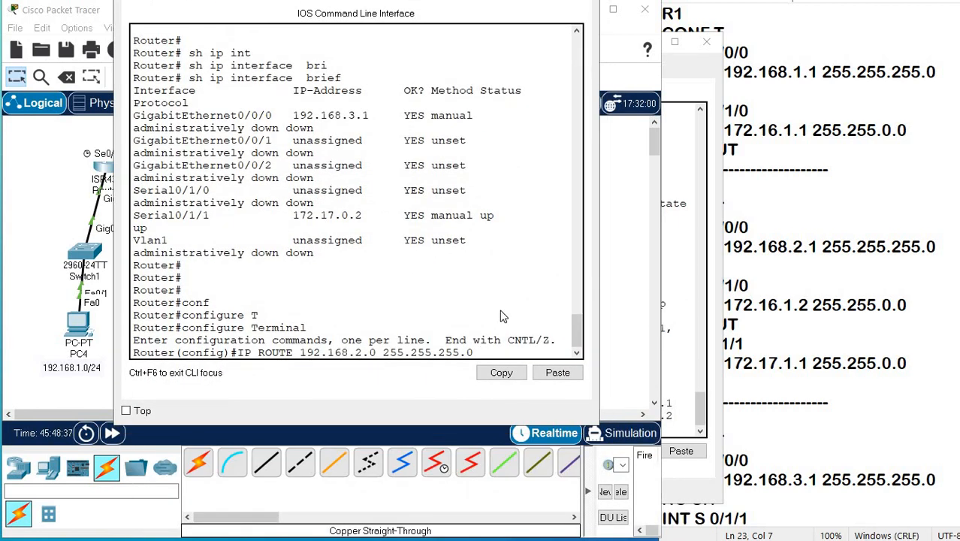
type("72.17.0.1")
key("Return")
Add a static route on Router2 to 192.168.1.0 with mask 255.255.255.0 via next hop 172.17.0.1.
key("Up")
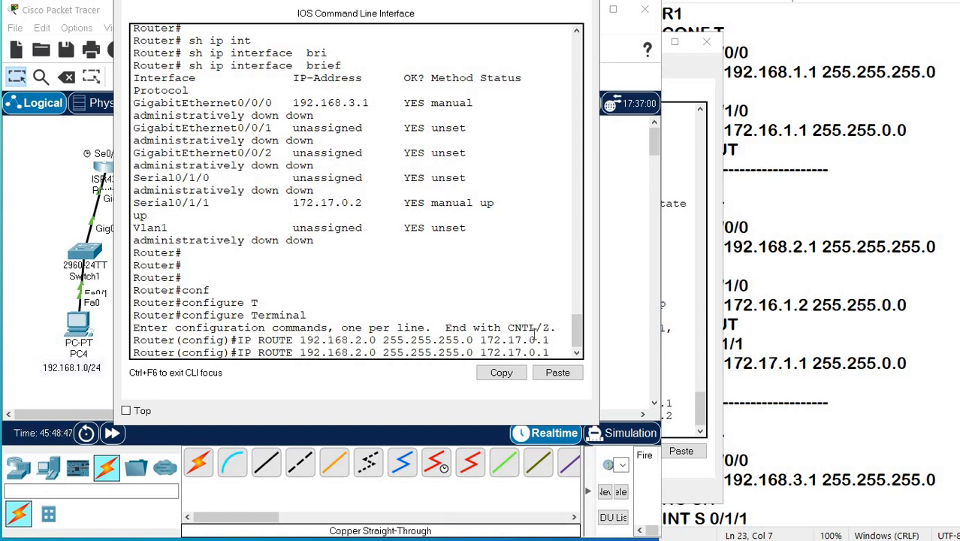
key("BackSpace")
type("1")
key("Return")
Recall the last static route command on Router2 and change its subnet mask to 255.255.0.0.
type("IP")
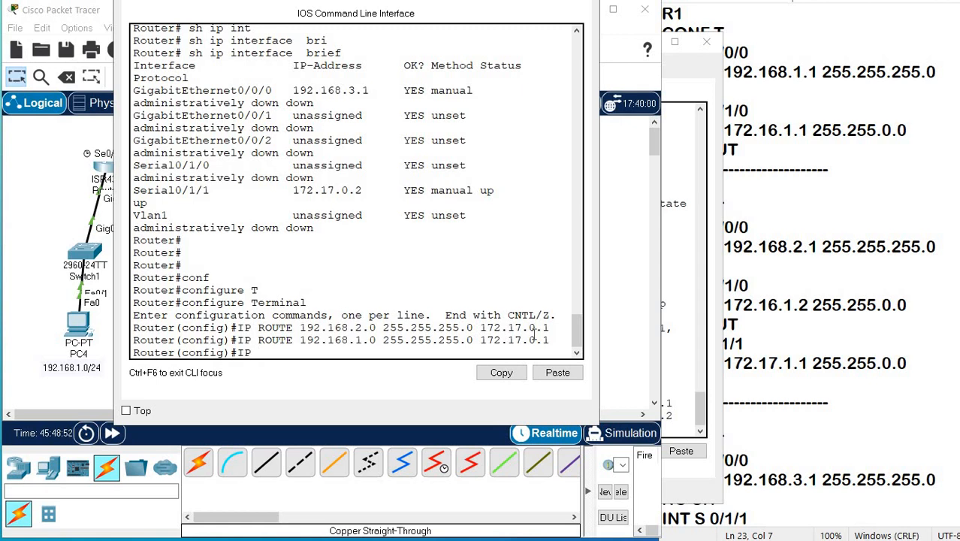
key("Up")
key("Left")
key("Left")
key("Left")
key("Left")
key("Left")
key("Left")
key("Left")
key("Left")
key("Left")
key("Left")
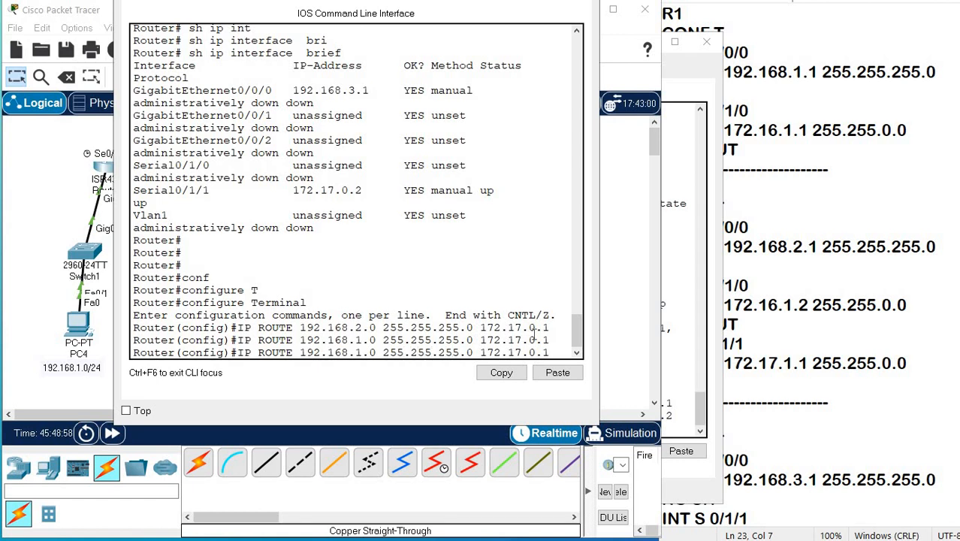
key("BackSpace")
key("BackSpace")
key("BackSpace")
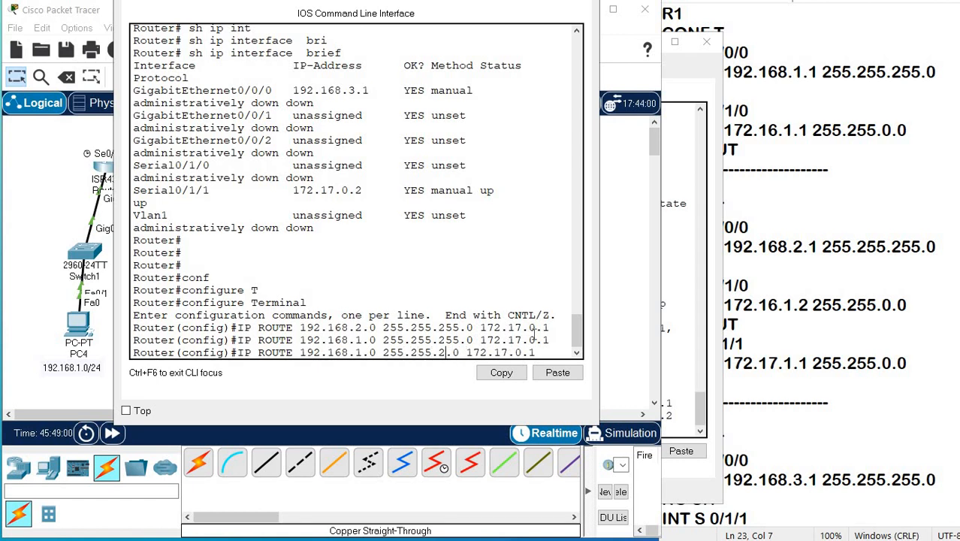
type("0")
Change the recalled command's destination to 172.16.0.0 and add this static route via next hop 172.17.0.1.
key("Right")
key("BackSpace")
type("0")
key("Left")
key("Delete")
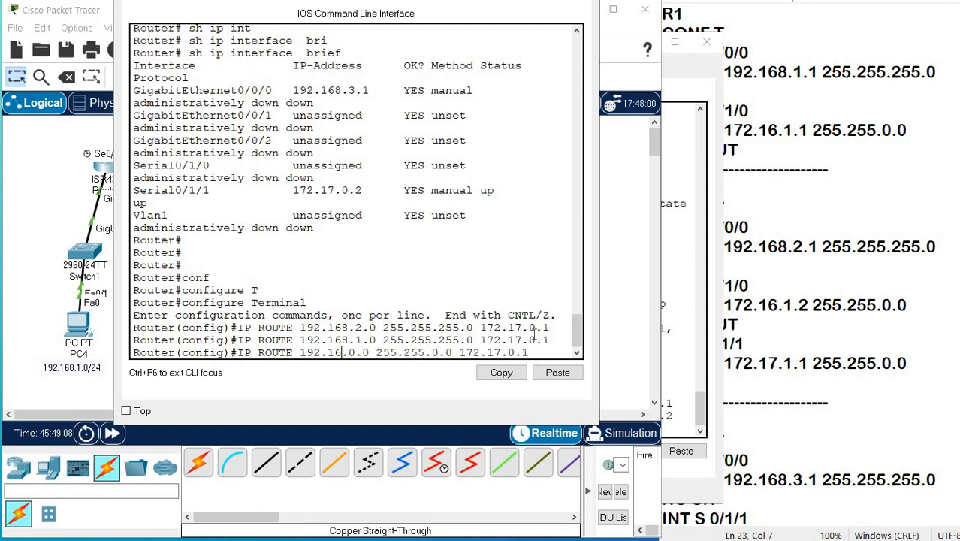
key("Left")
key("Left")
key("Left")
key("Left")
key("Delete")
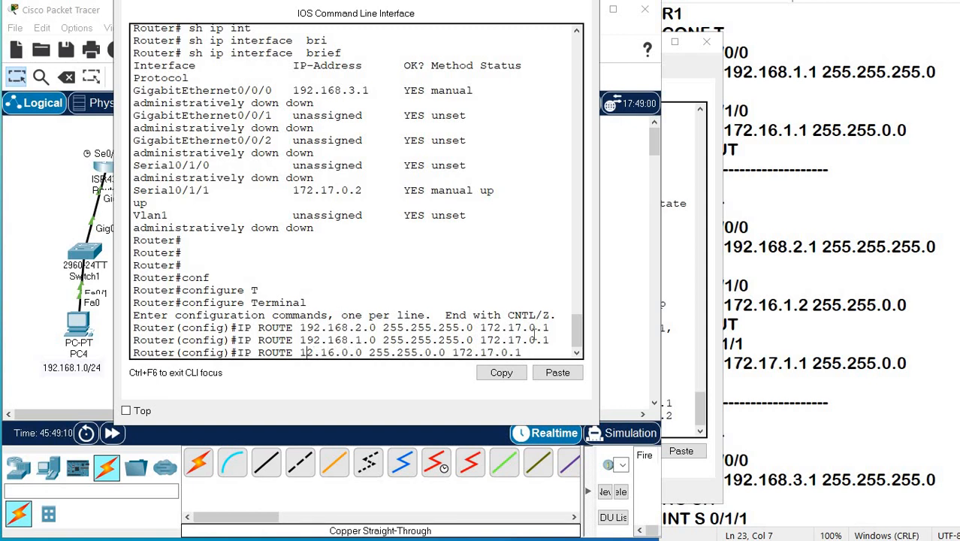
type("7")
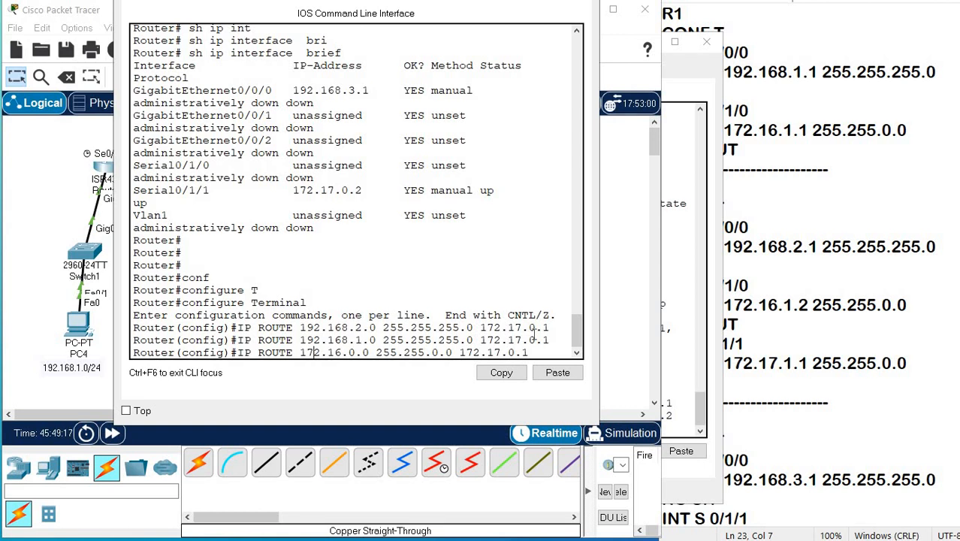
key("Return")
key("Return")
key("Return")
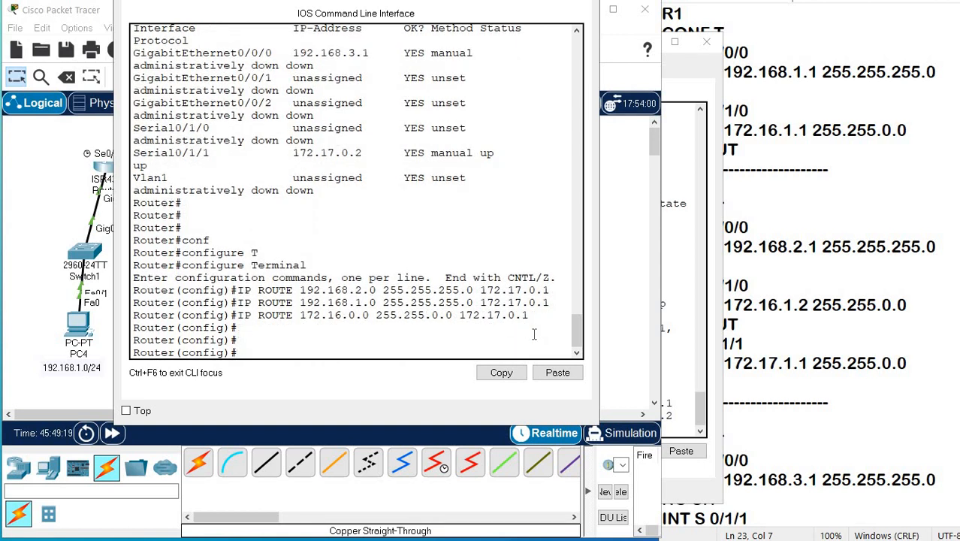
End configuration mode on Router2 and return to the privileged prompt.
key("ctrl+z")
key("Return")
key("Return")
key("Return")
key("Return")
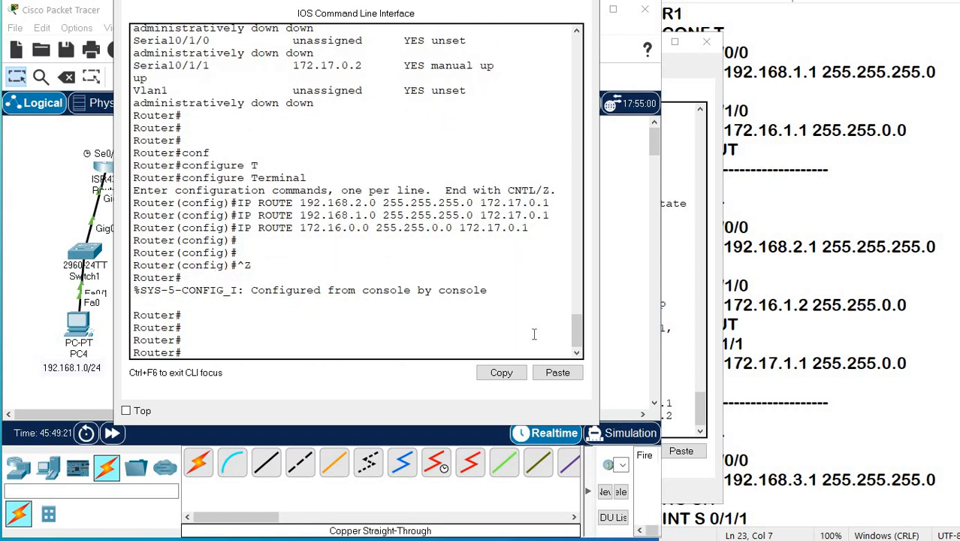
Display Router2's routing table with SH IP ROUte, examine its static entries, and close Router2's window.
type("SH IP ROU")
key("Tab")
key("Return")
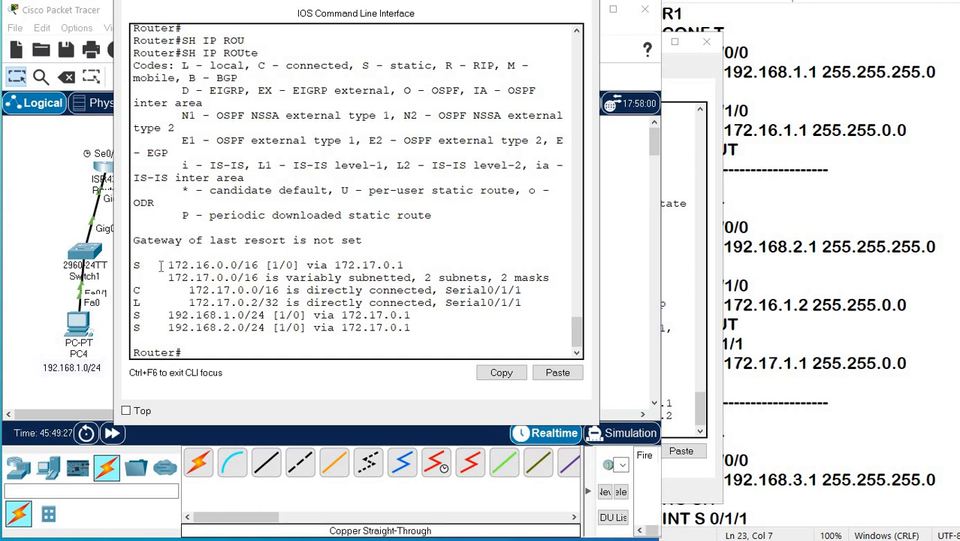
left_click_drag(161, 264, 280, 257)
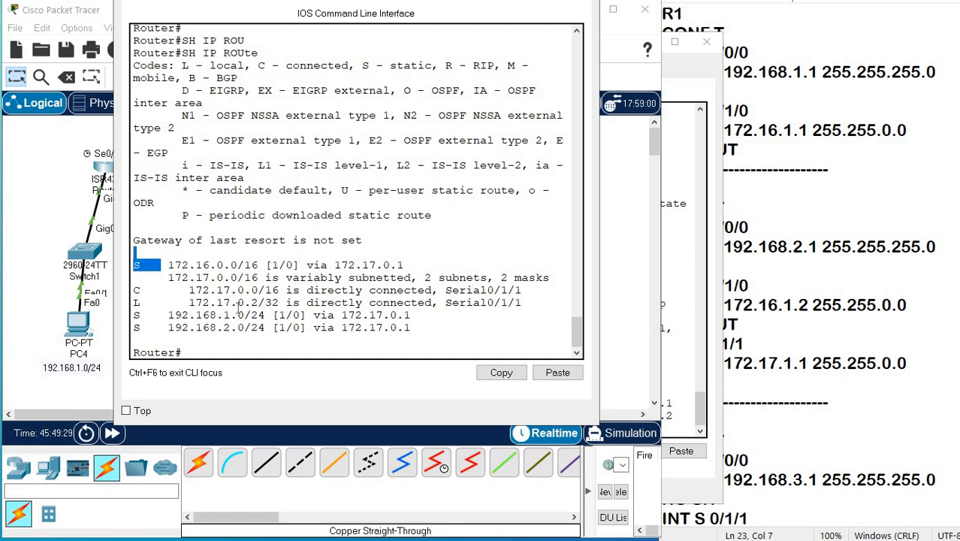
left_click_drag(155, 315, 265, 314)
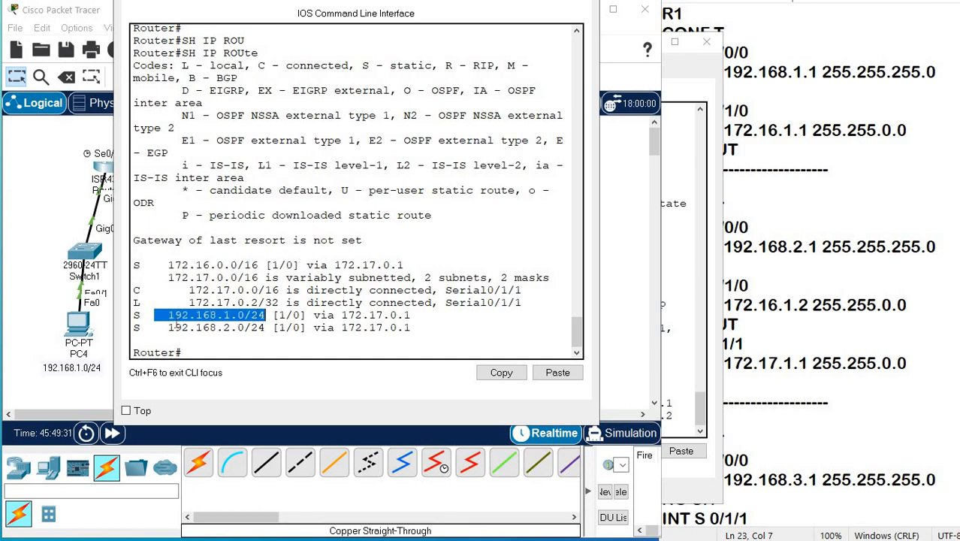
left_click_drag(161, 327, 266, 327)
left_click_drag(160, 265, 320, 264)
left_click_drag(432, 0, 445, 29)
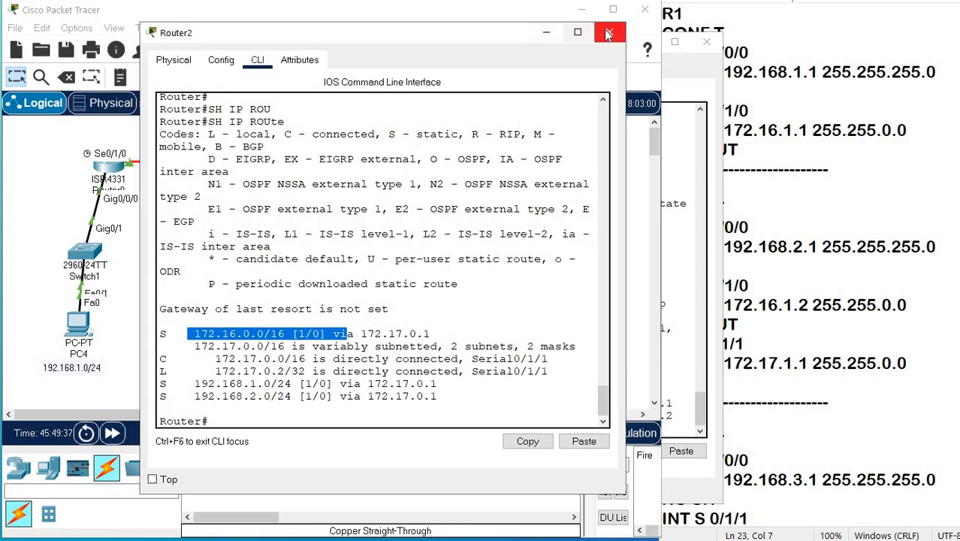
left_click(604, 27)
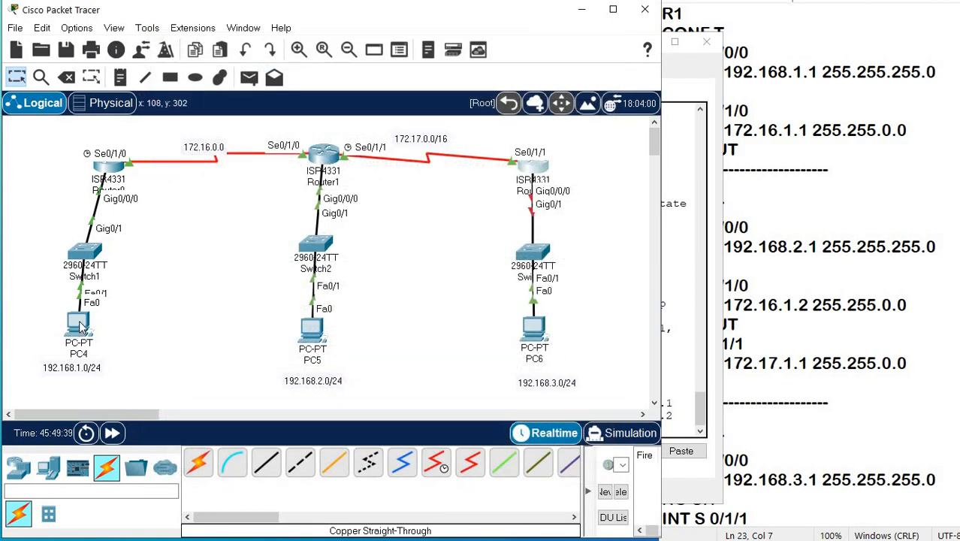
Ping the gateway 192.168.1.1 from PC4's Command Prompt and check the TTL in the replies.
left_click(78, 325)
left_click(526, 138)
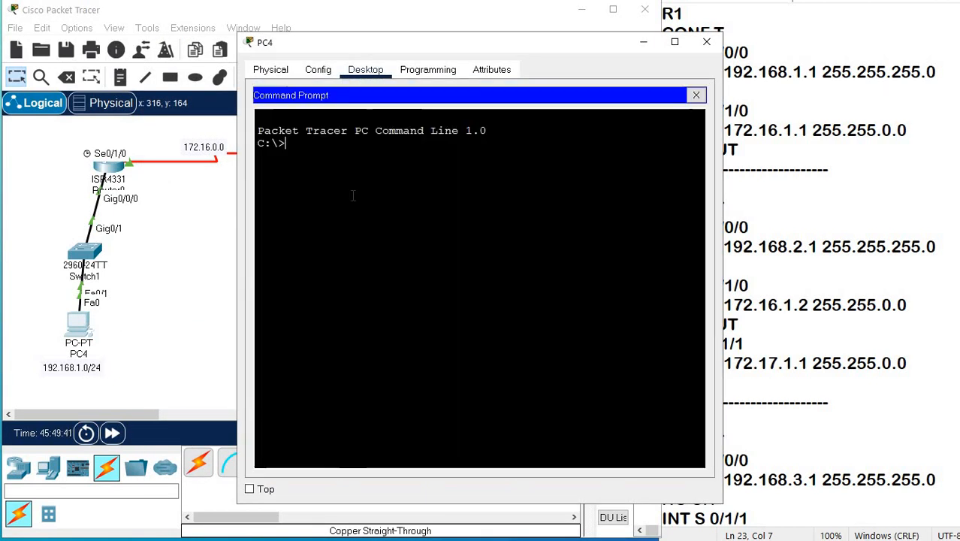
type("PIN")
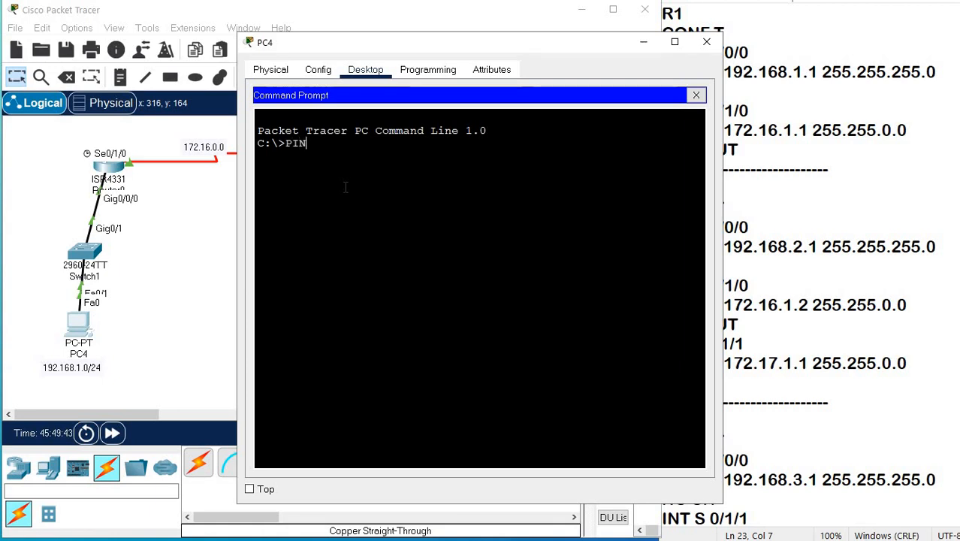
type("G 192.168.1.1")
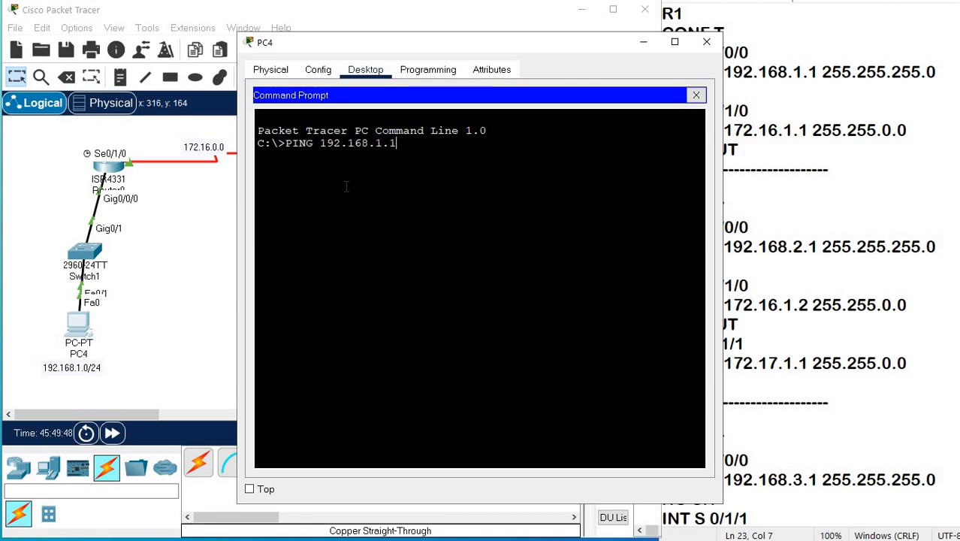
key("Return")
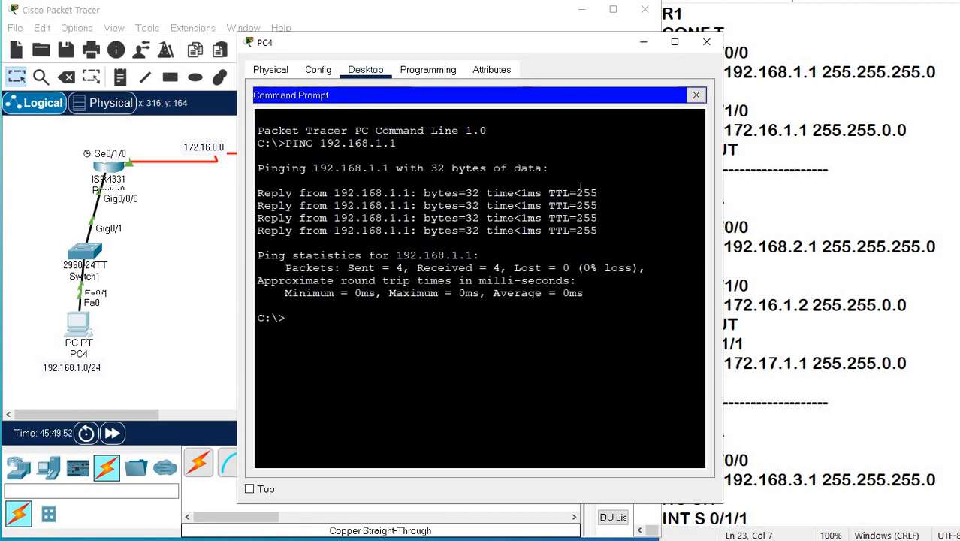
left_click_drag(549, 193, 598, 193)
Ping 192.168.2.2 from PC4 and check the TTL in the replies.
left_click(334, 321)
key("Up")
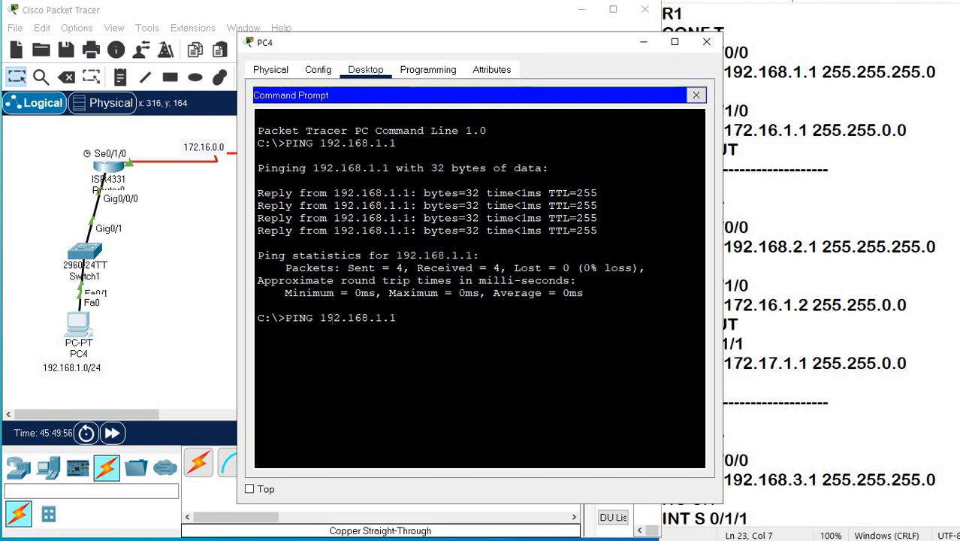
key("BackSpace")
key("BackSpace")
key("BackSpace")
type("2.")
key("Return")
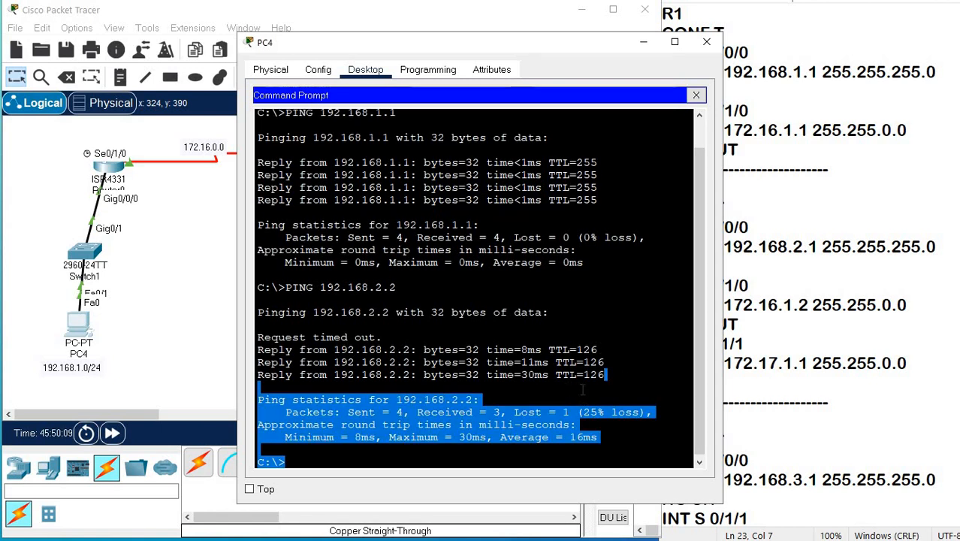
left_click_drag(576, 374, 605, 374)
Ping 192.168.3.2 from PC4 to test the path to Router2's LAN.
left_click(449, 446)
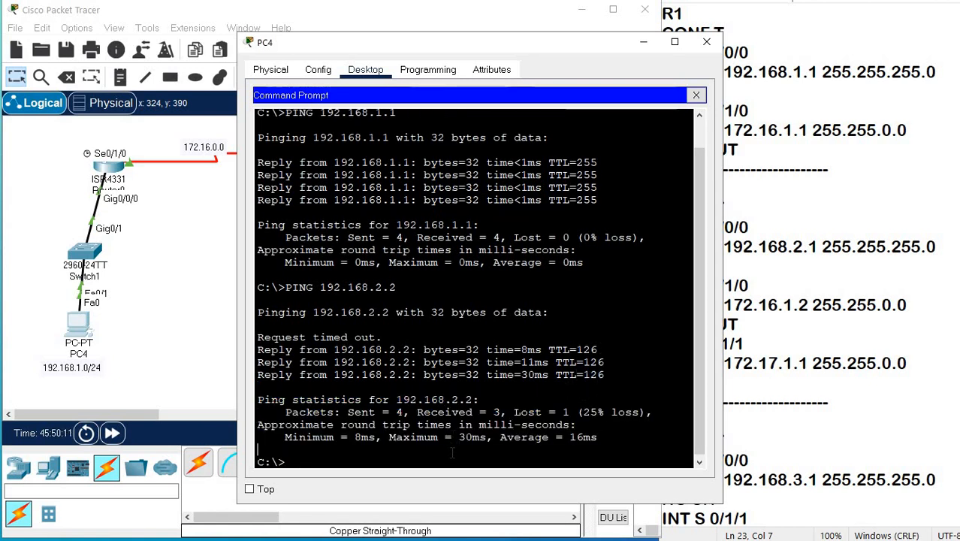
key("Up")
key("Left")
key("Left")
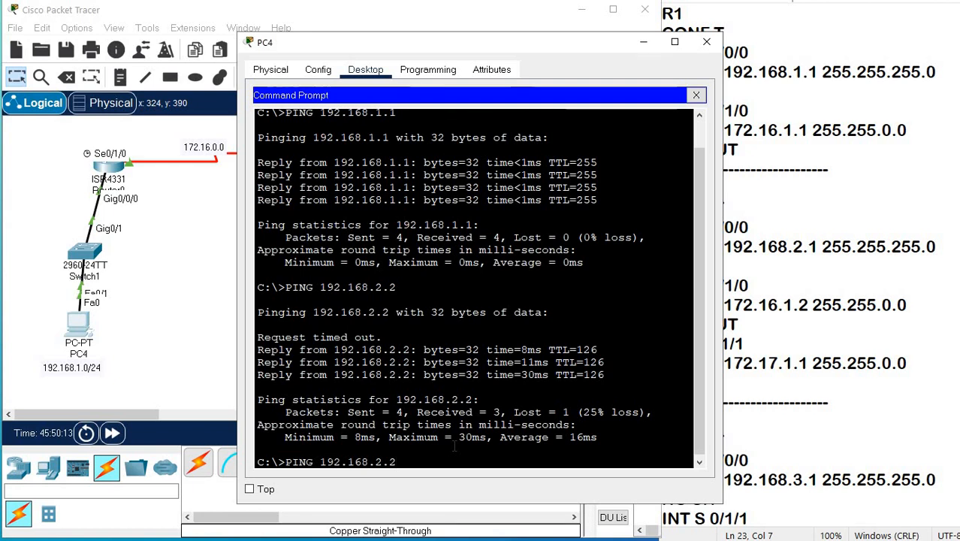
key("BackSpace")
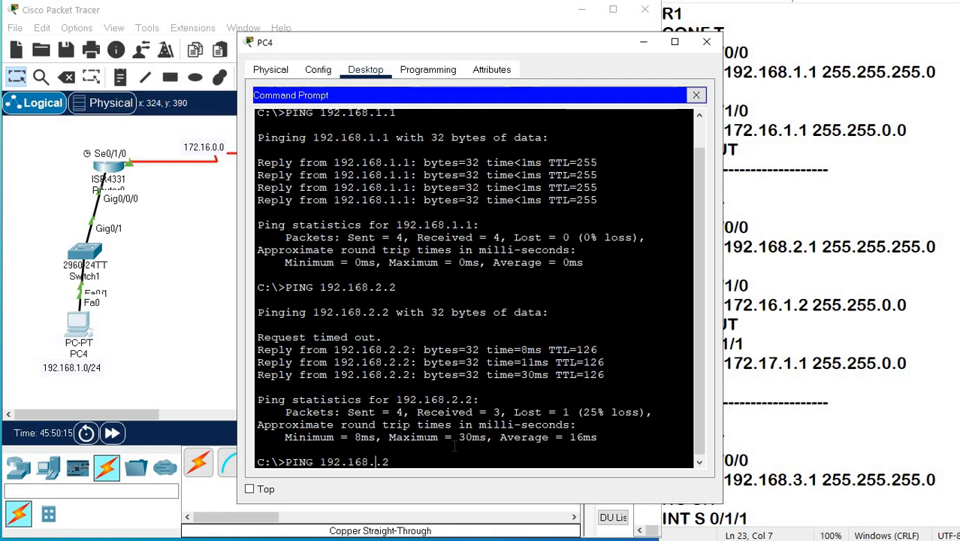
type("3")
key("Return")
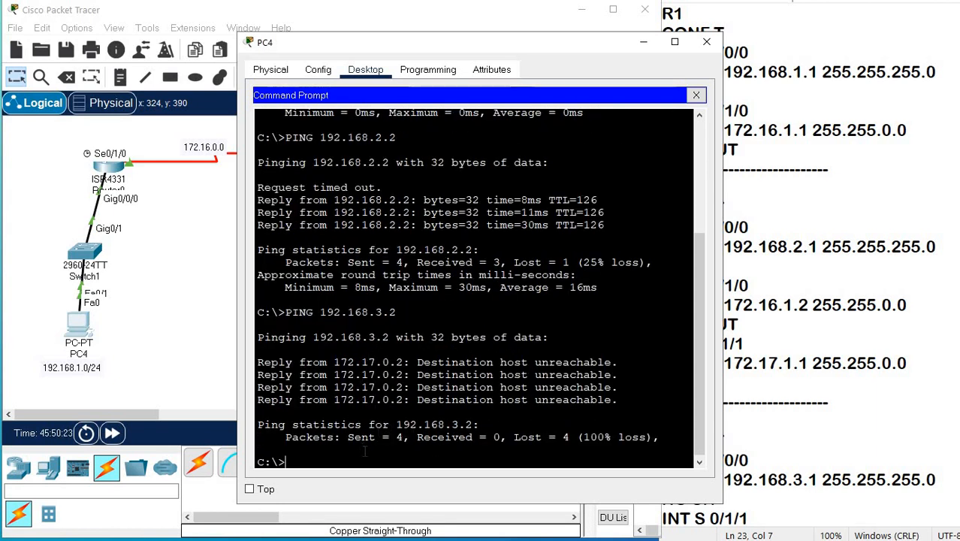
Ping Router2's LAN gateway 192.168.3.1 from PC4.
key("Up")
key("BackSpace")
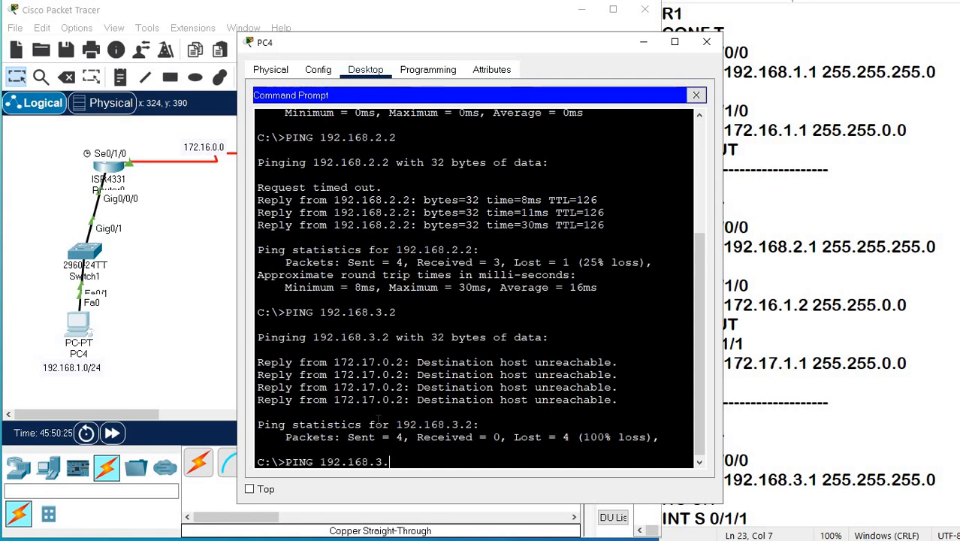
type("1")
key("Return")
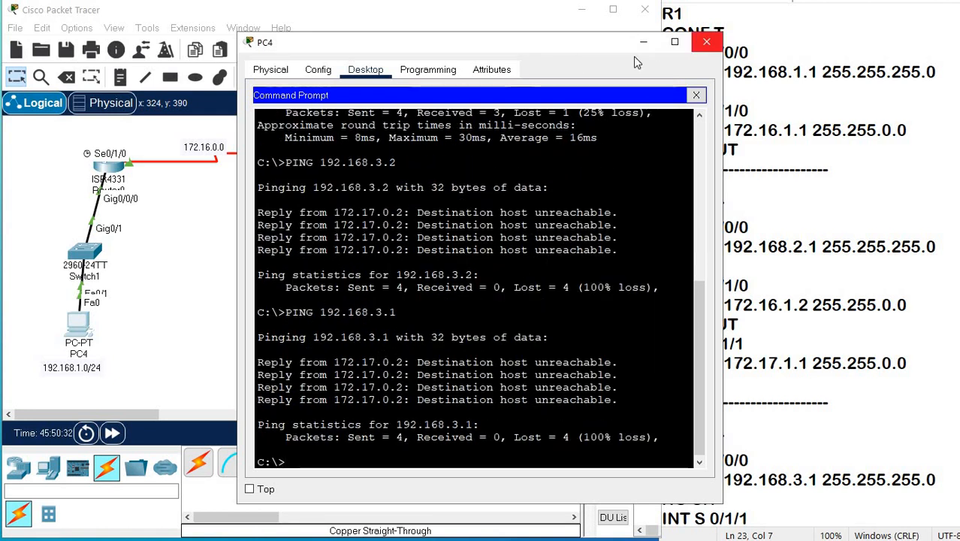
Close PC4's window and check the static route to 192.168.3.0/24 in Router0's routing table.
left_click(706, 42)
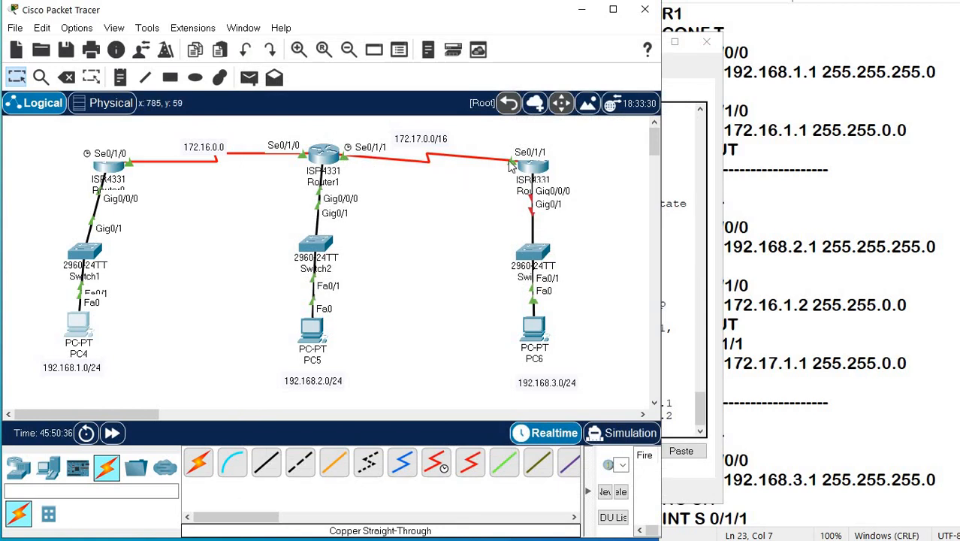
left_click(323, 160)
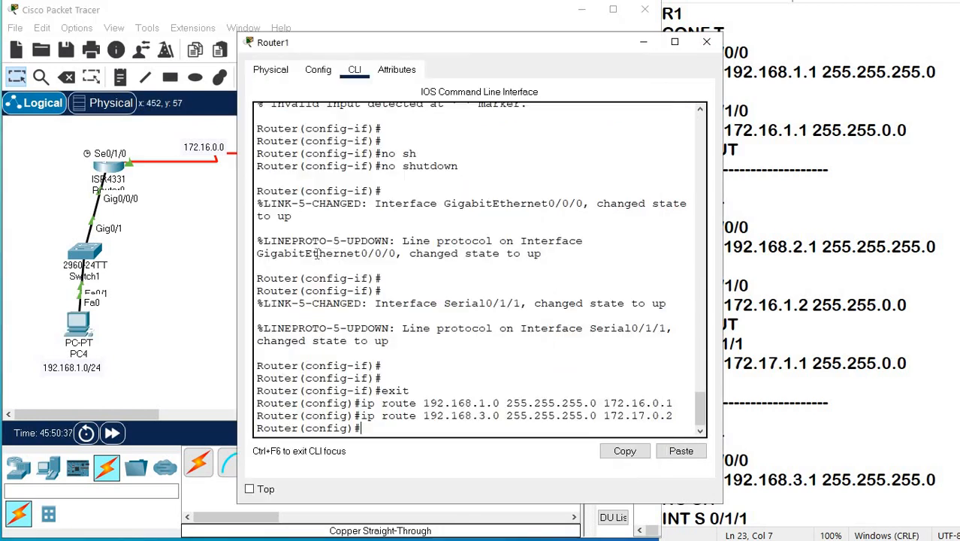
left_click(118, 171)
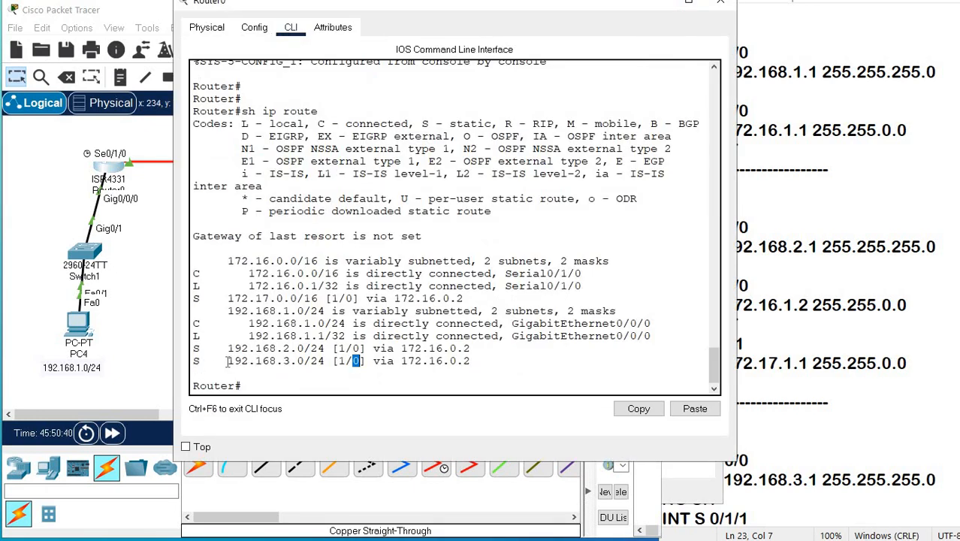
left_click_drag(220, 362, 477, 364)
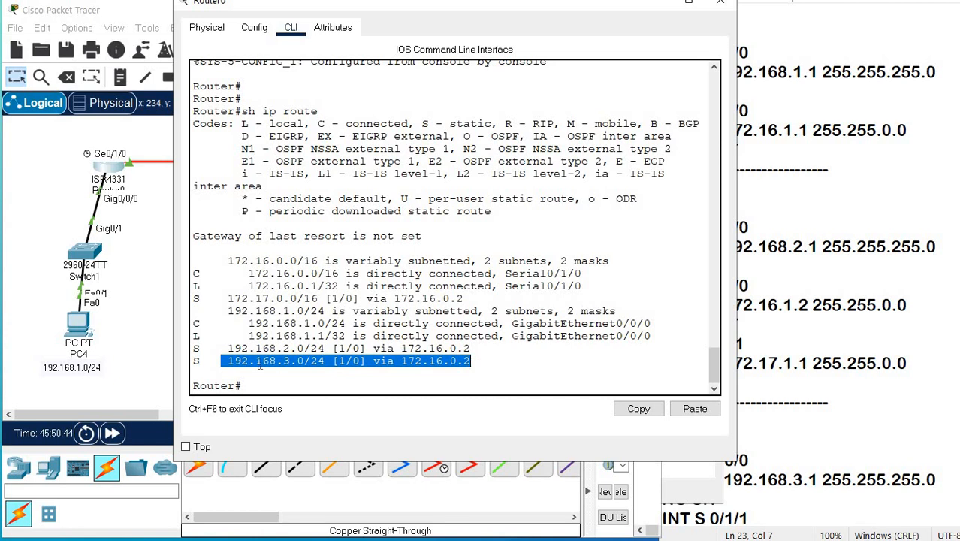
left_click(173, 320)
Leave configuration mode on Router1 and display its IP routing table.
left_click(321, 155)
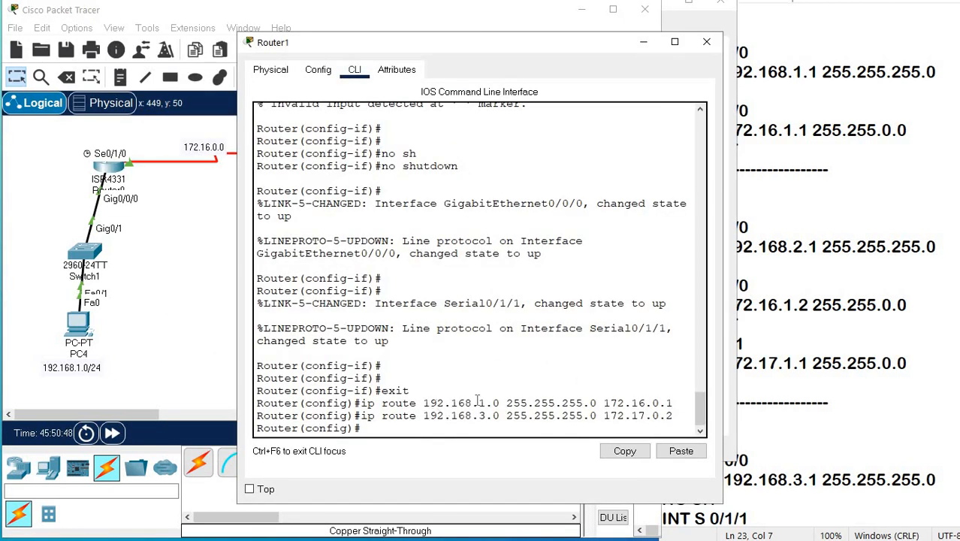
left_click_drag(375, 415, 449, 425)
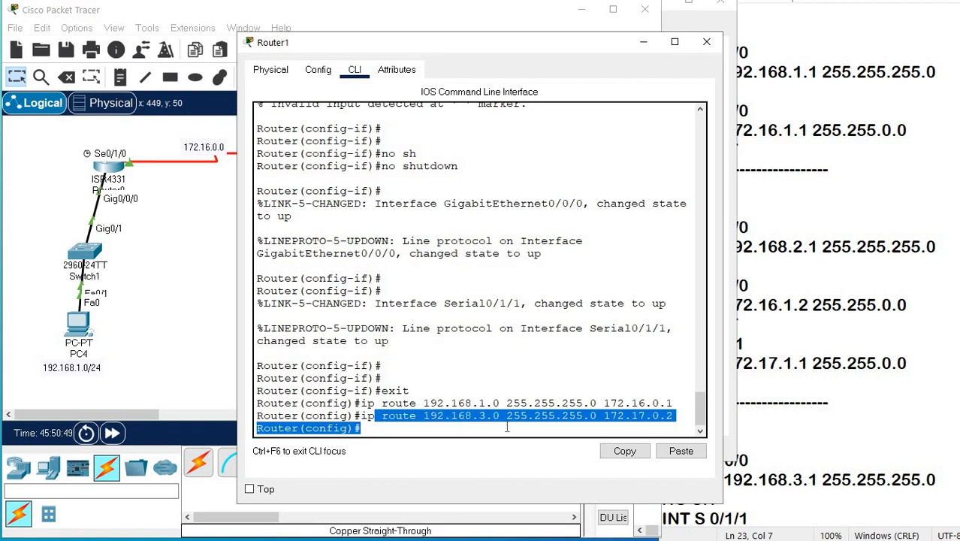
left_click(462, 425)
key("Return")
key("Return")
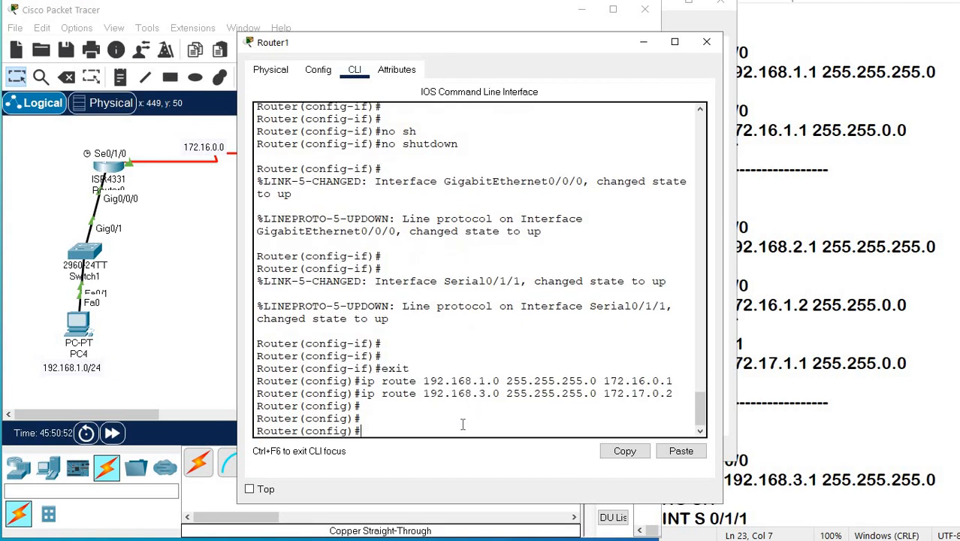
key("ctrl+z")
type("SH IP ROU")
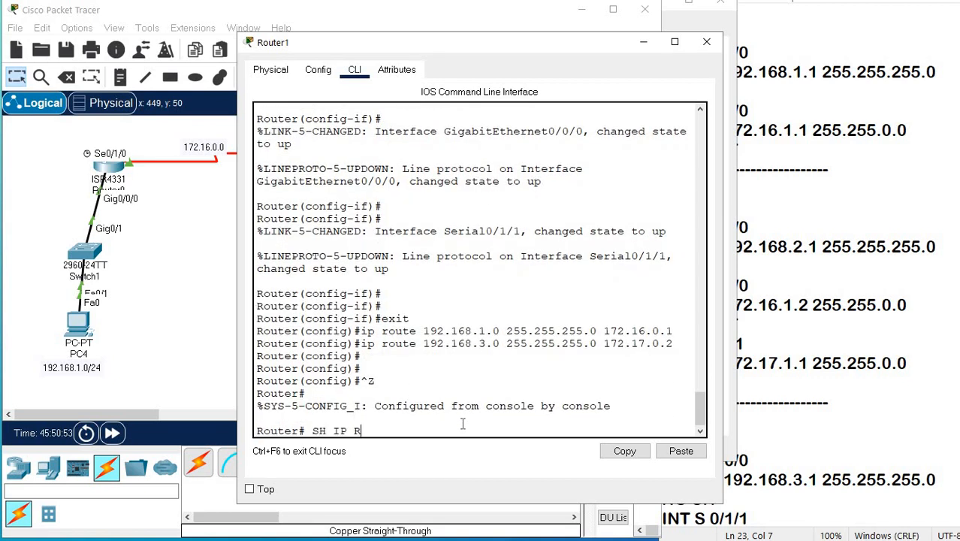
key("Return")
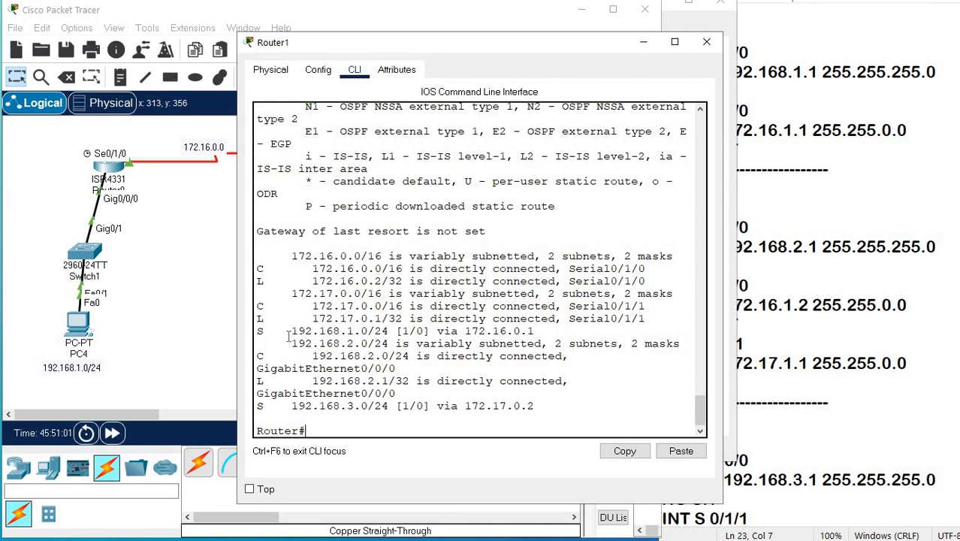
Examine the static routes to 192.168.1.0/24 and 192.168.3.0/24 in Router1's routing table, including their next hops.
left_click_drag(288, 336, 541, 333)
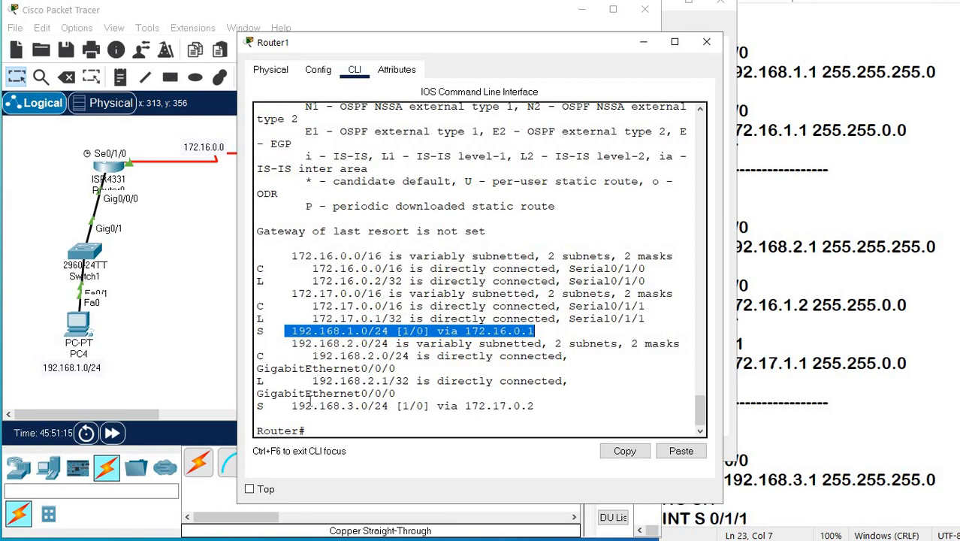
left_click_drag(278, 405, 388, 406)
left_click_drag(448, 405, 539, 417)
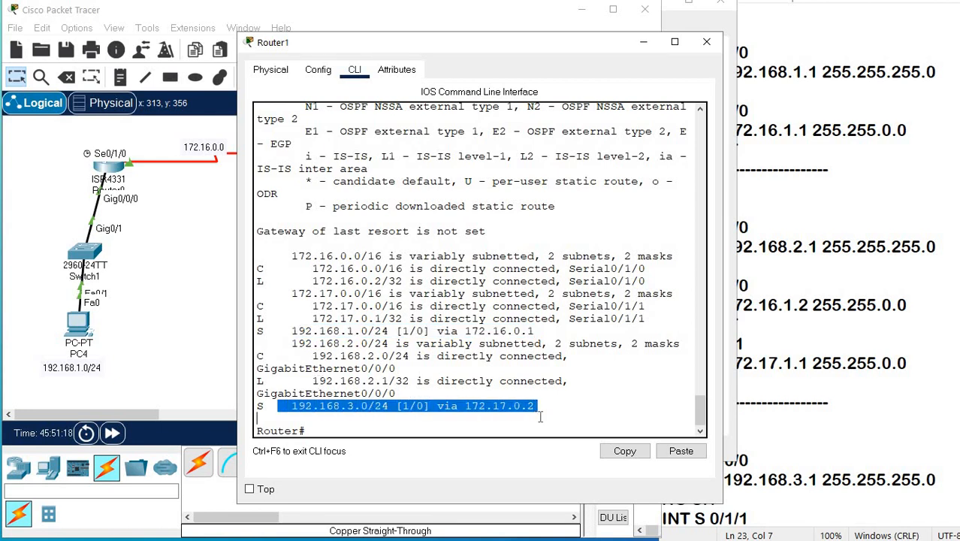
left_click(328, 424)
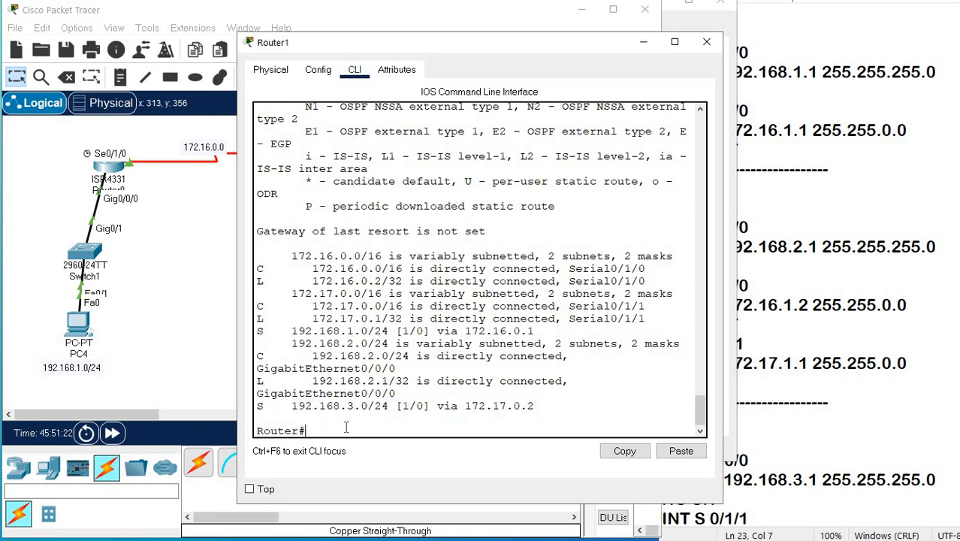
Ping Router2's LAN gateway 192.168.3.1 from Router1's CLI.
type("PING 192.168.3.")
key("Return")
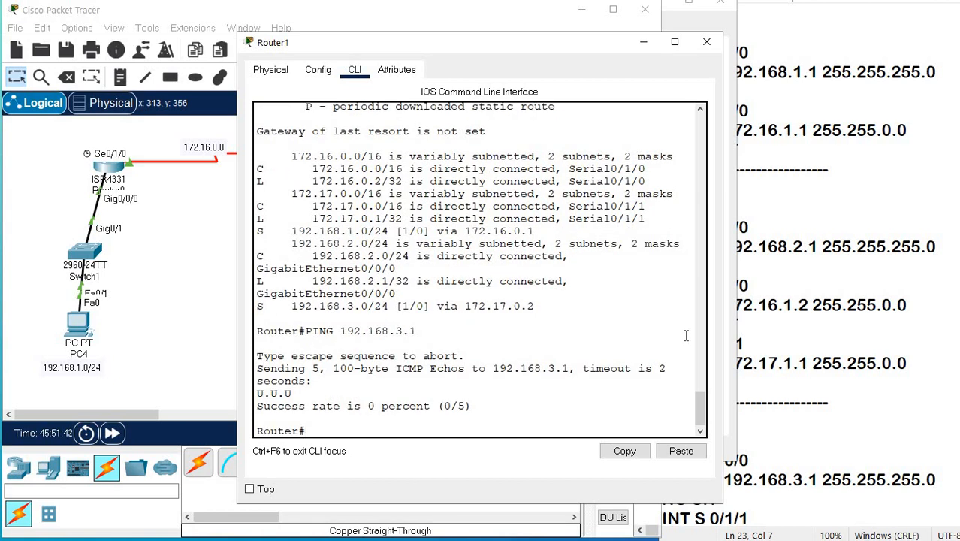
Ping Router2's serial interface at 172.17.0.2 from Router1.
key("Up")
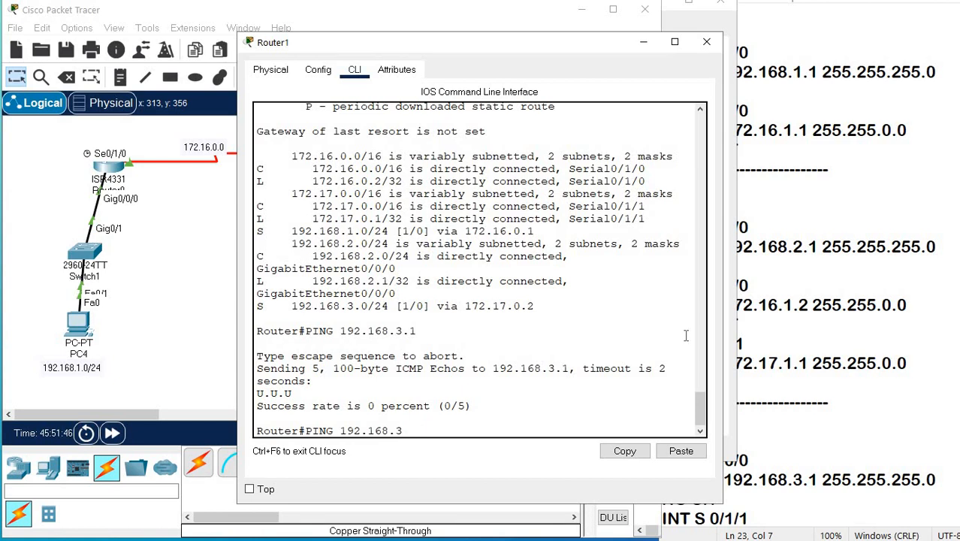
key("BackSpace")
key("BackSpace")
key("BackSpace")
key("BackSpace")
key("BackSpace")
key("BackSpace")
type("72.17.0.2")
key("Return")
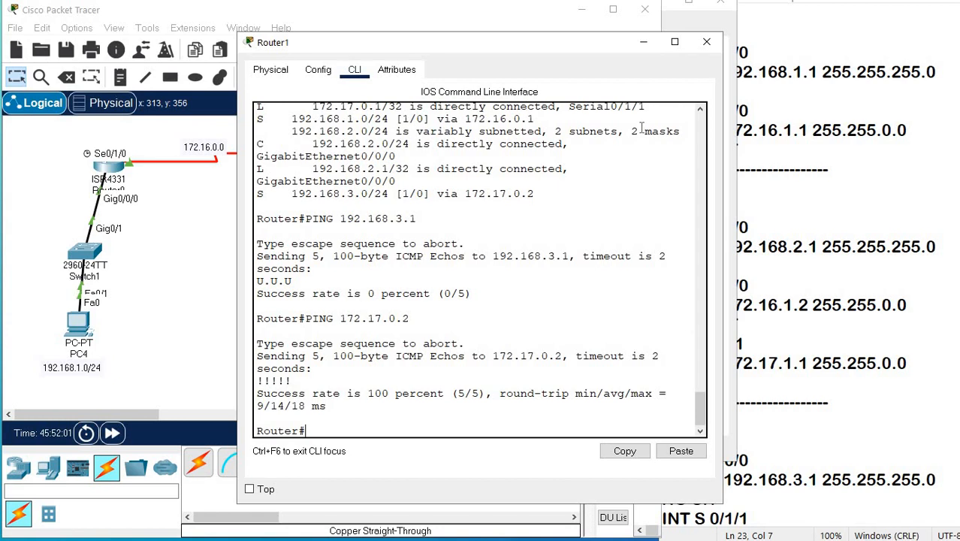
Ping Router0's serial interface at 172.16.0.1 from Router1.
key("Up")
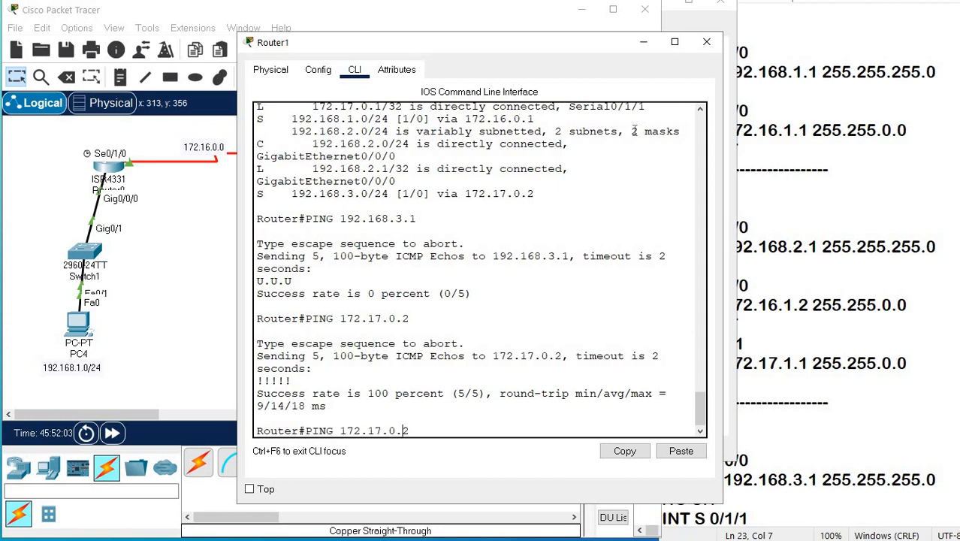
key("Left")
key("Left")
key("Left")
key("Left")
key("BackSpace")
type("6")
key("BackSpace")
type("1")
key("Return")
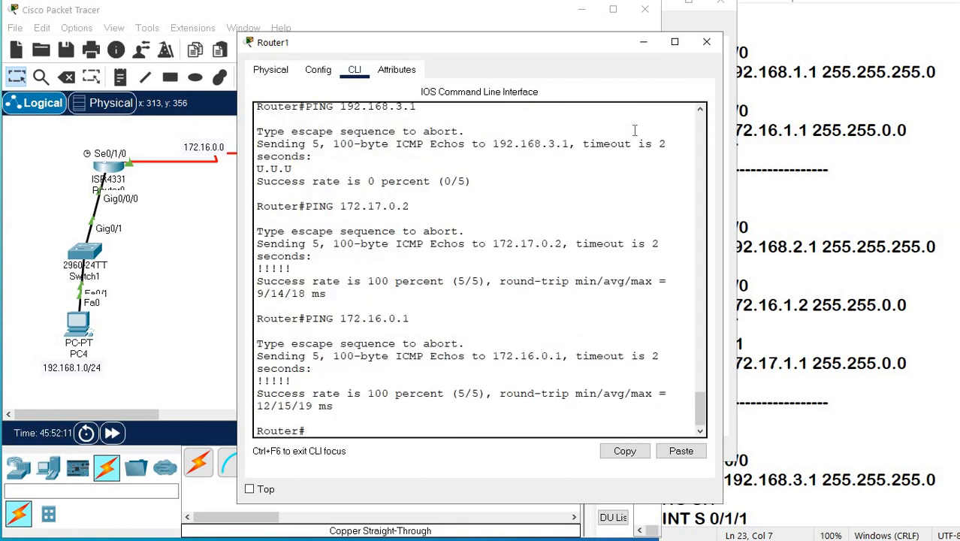
Ping Router0's LAN gateway 192.168.1.1 from Router1.
key("Up")
key("BackSpace")
key("BackSpace")
key("BackSpace")
key("BackSpace")
key("BackSpace")
type("192.168.1.")
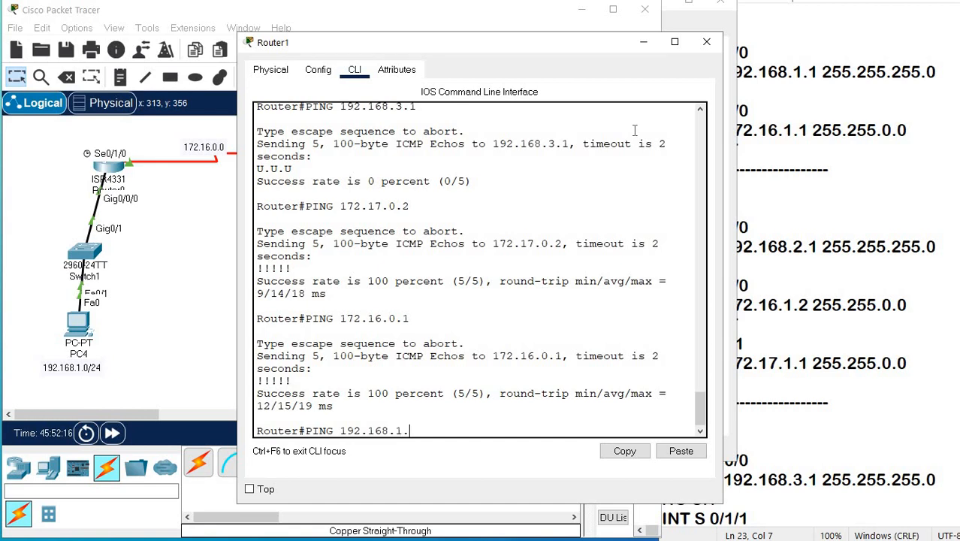
type("1")
key("Return")
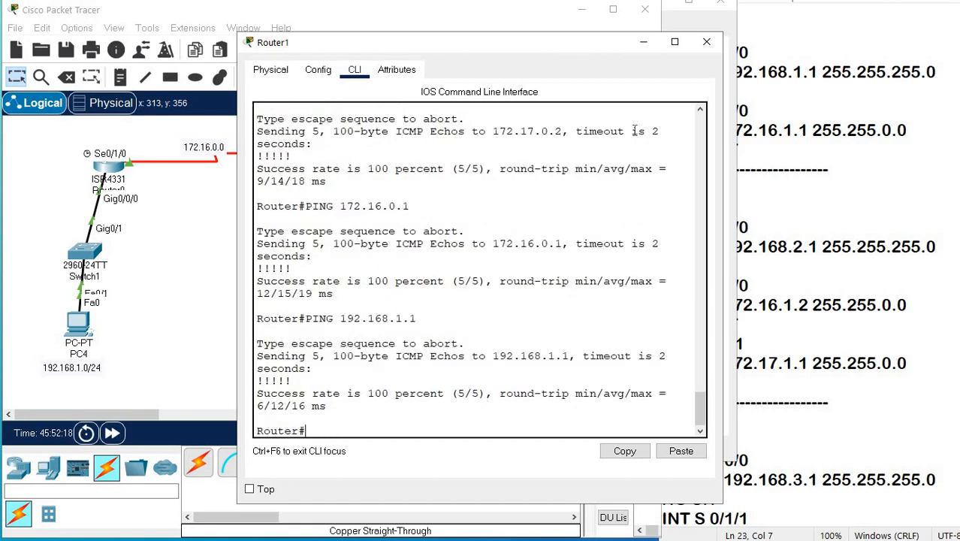
Repeat the ping to 192.168.3.1 from Router1 to retest Router2's LAN gateway.
key("Up")
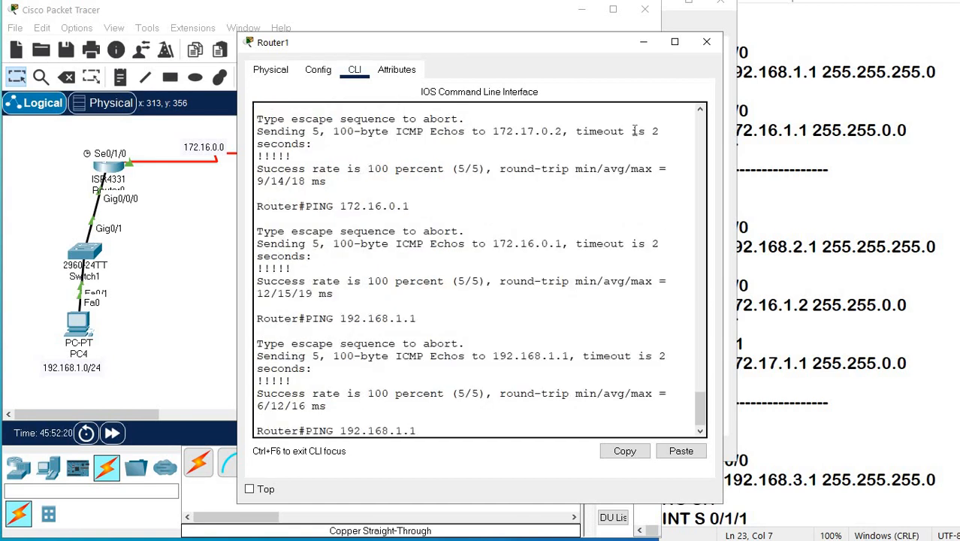
key("BackSpace")
key("BackSpace")
key("BackSpace")
type("3.1")
key("Return")
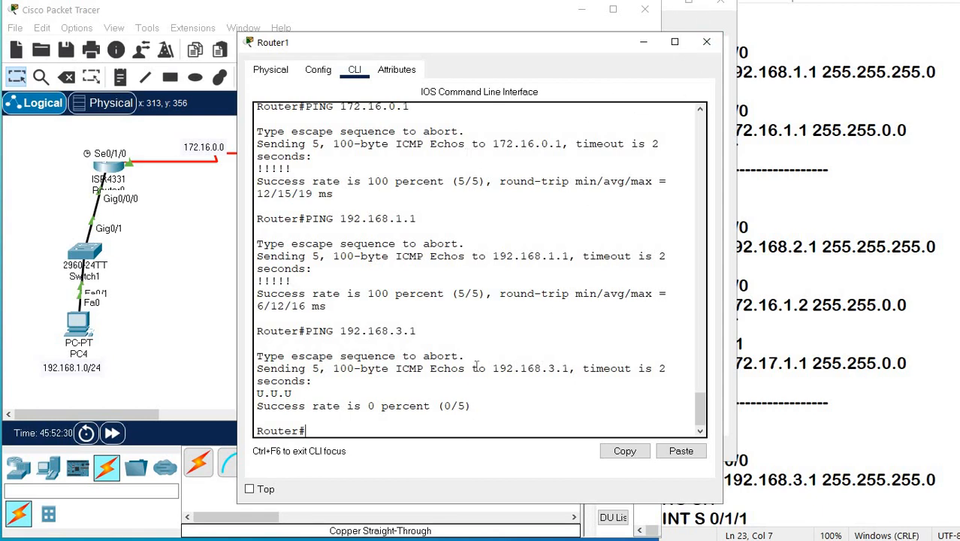
Repeat the ping to 172.17.0.2 from Router1 to recheck the serial link to Router2.
key("Up")
key("Up")
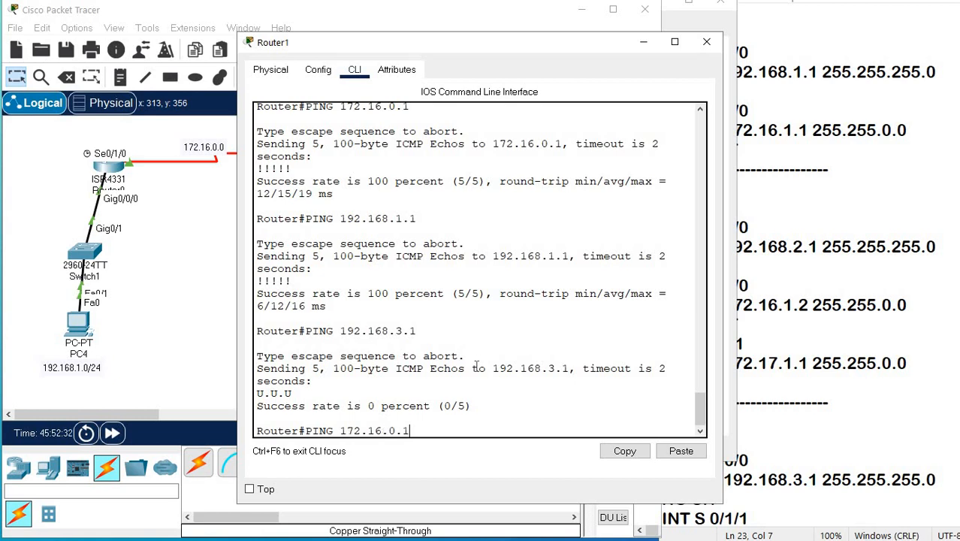
key("Up")
key("Return")
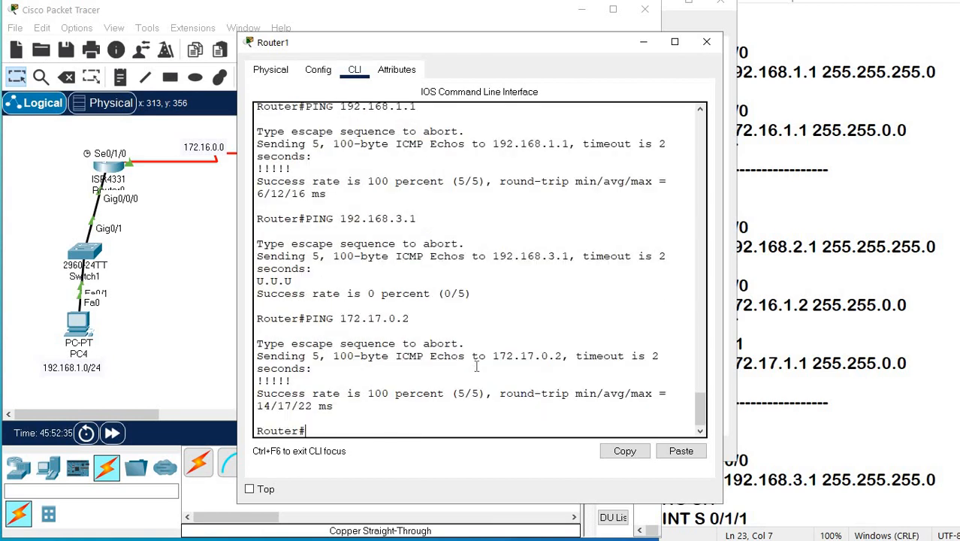
type("IPROUTE")
key("Return")
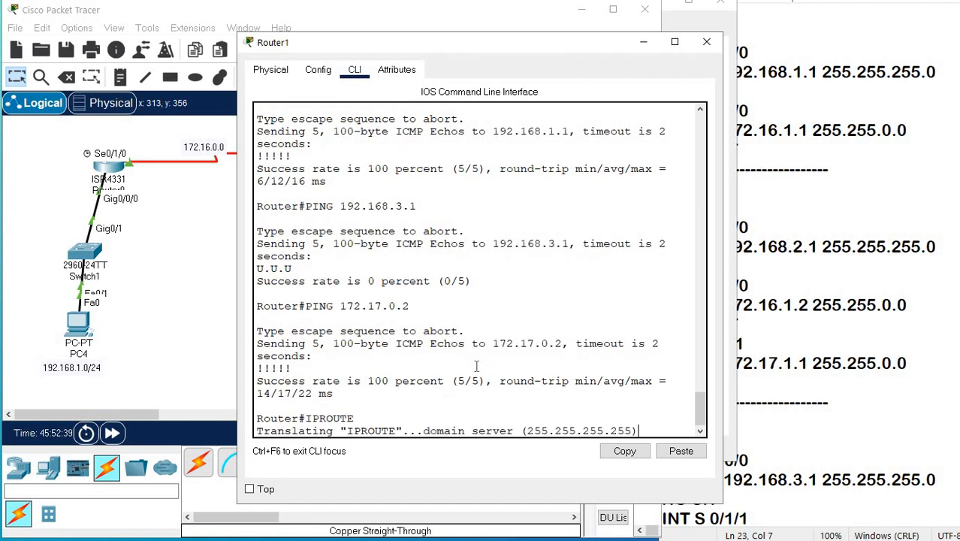
key("ctrl+shift+6")
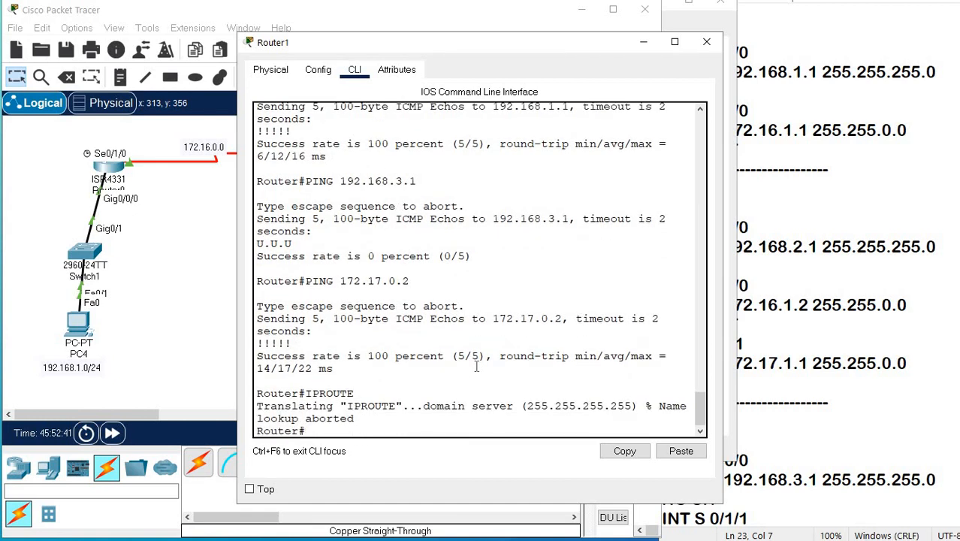
Display Router1's IP routing table again and check the next hop of the static route to 192.168.3.0/24.
key("Up")
key("ctrl+a")
type("SH")
key("Return")
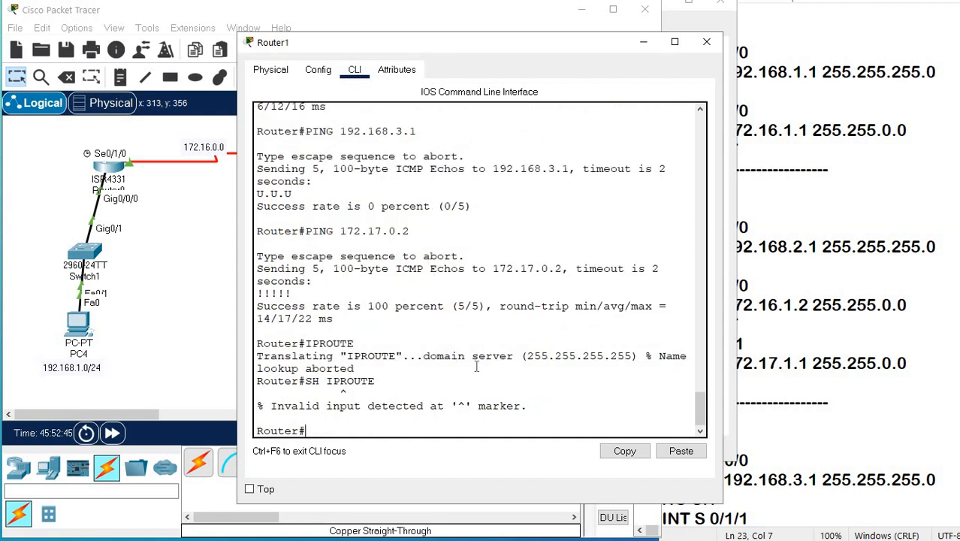
key("Up")
key("Left")
key("Left")
key("Return")
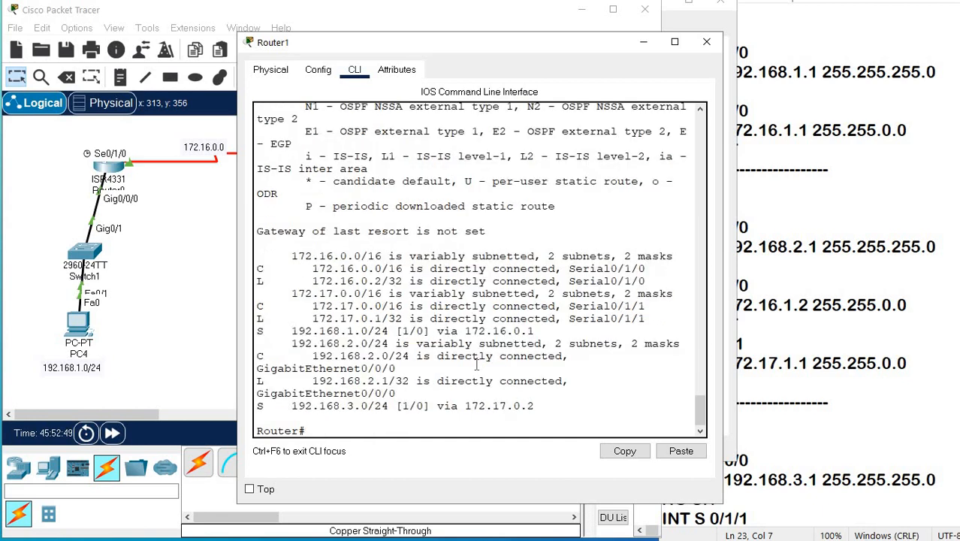
left_click_drag(277, 407, 541, 411)
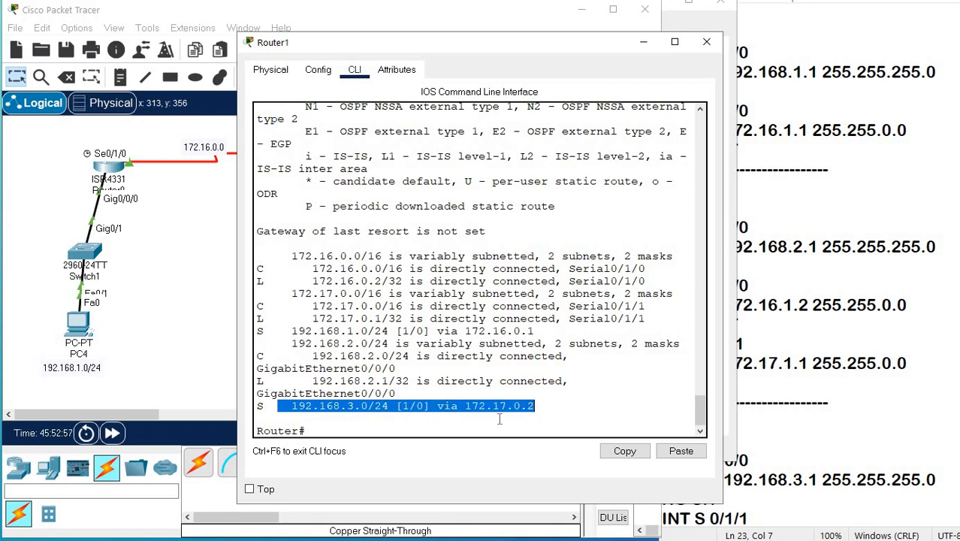
Ping 172.17.0.2, the next hop toward 192.168.3.0/24, once more from Router1.
left_click(438, 411)
key("Up")
key("Up")
key("Up")
key("Up")
key("Up")
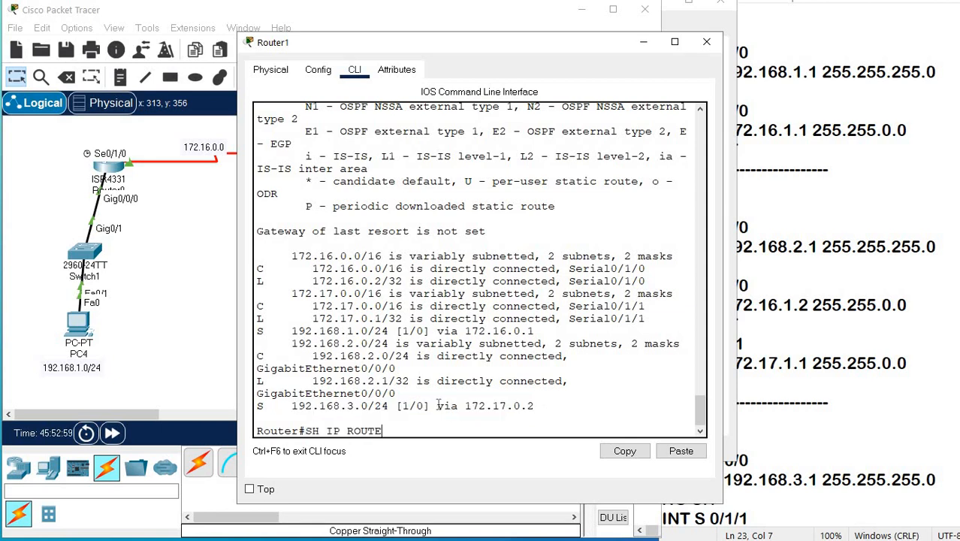
key("Up")
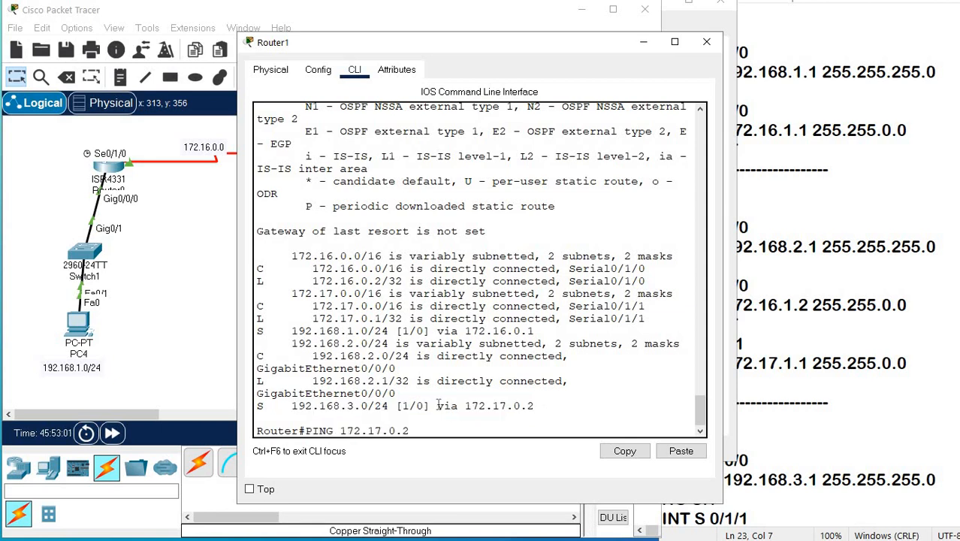
key("Return")
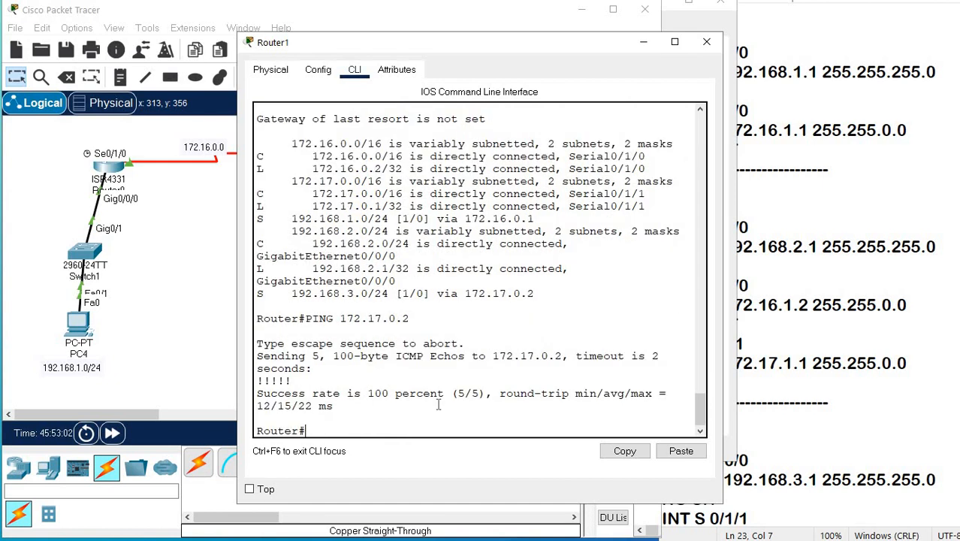
Open Router2's CLI and list the brief IP status of its interfaces with SH IP INT BRI.
left_click(190, 224)
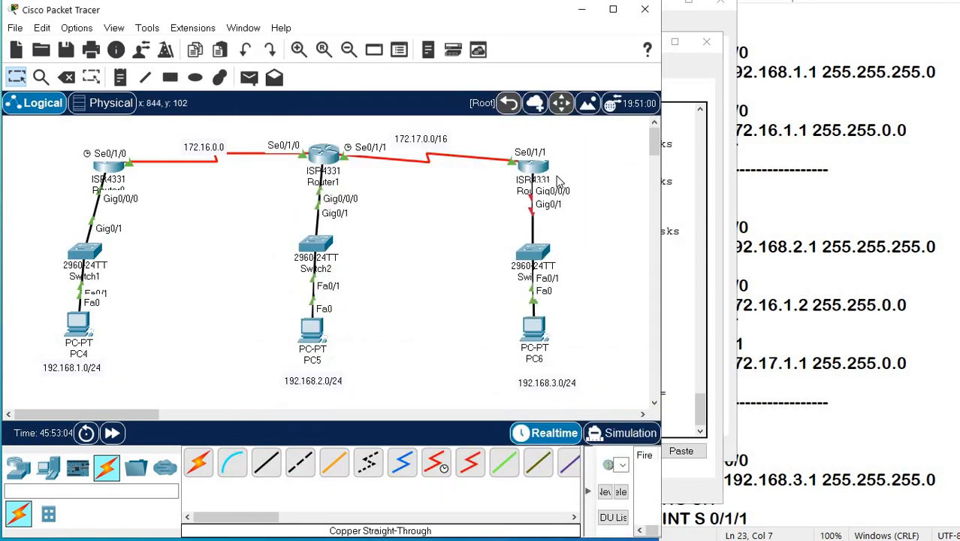
left_click(532, 162)
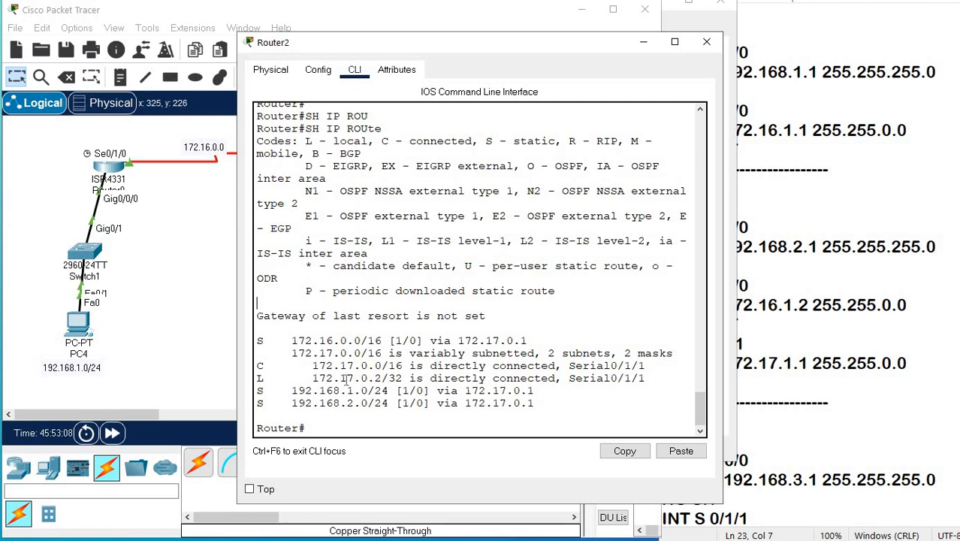
type("SH IP INT BRI")
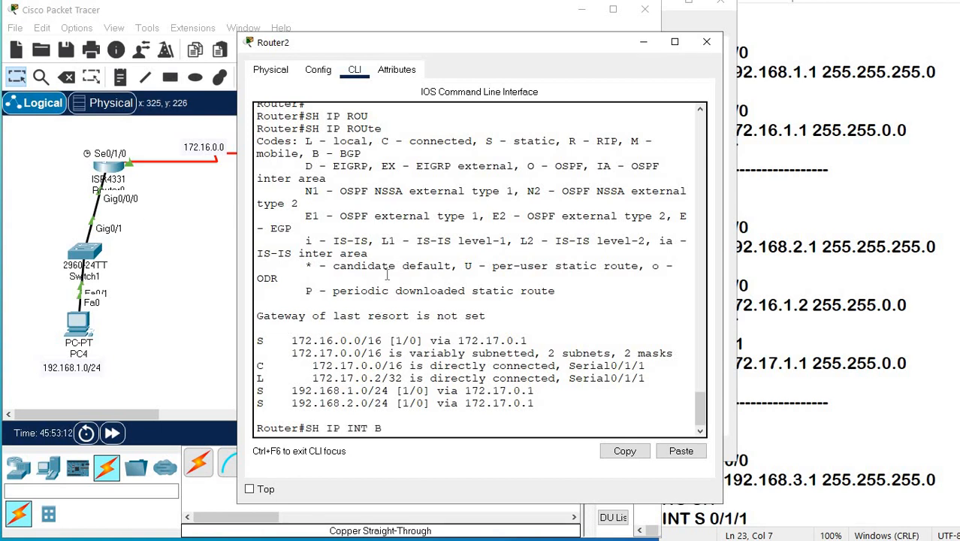
key("Return")
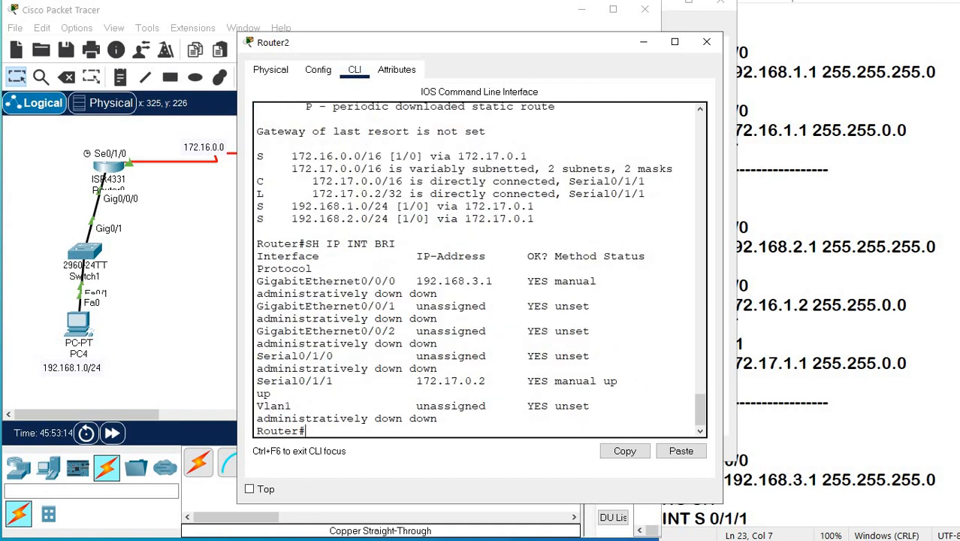
Check the addresses and status of Serial0/1/1 and GigabitEthernet0/0/0 in Router2's interface list against the topology.
left_click_drag(413, 383, 501, 383)
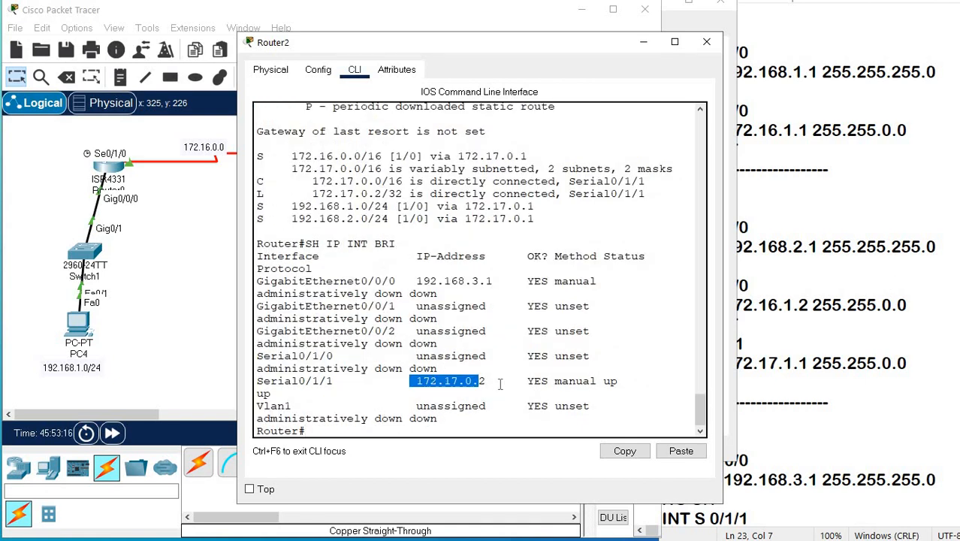
left_click_drag(410, 281, 566, 286)
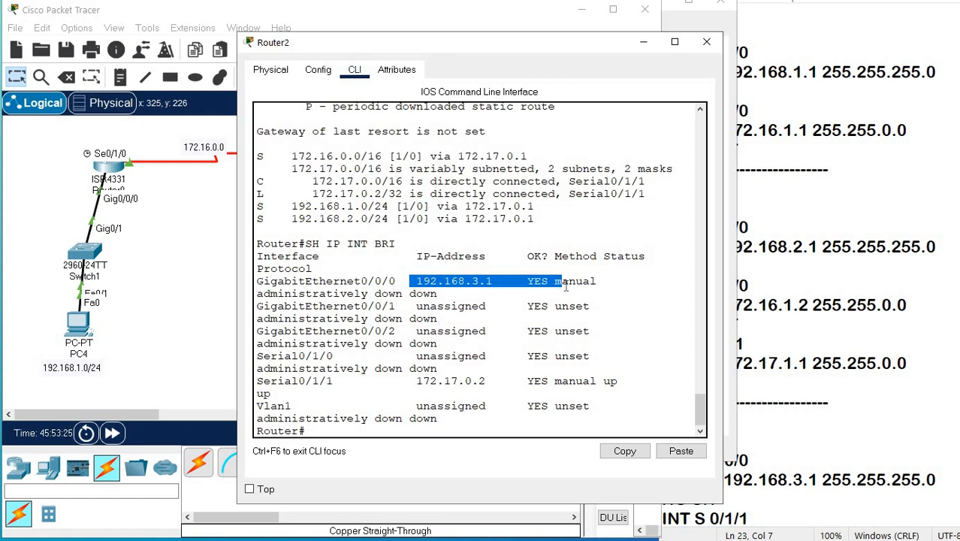
left_click(227, 327)
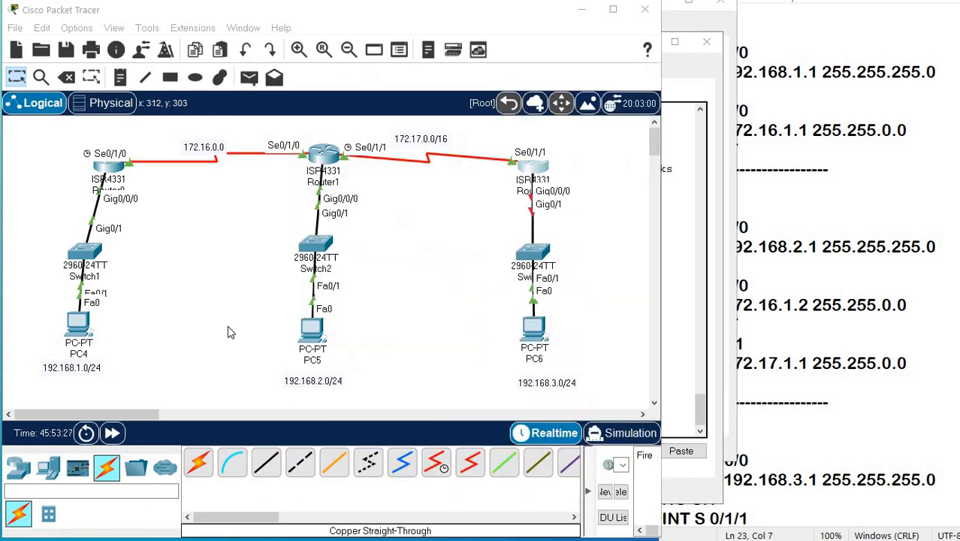
left_click(530, 170)
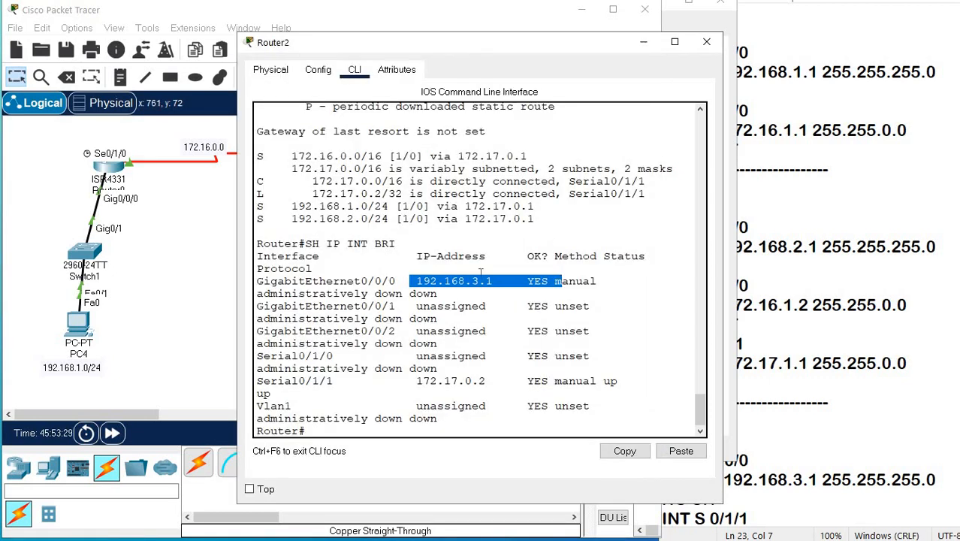
left_click_drag(404, 386, 394, 409)
left_click(382, 422)
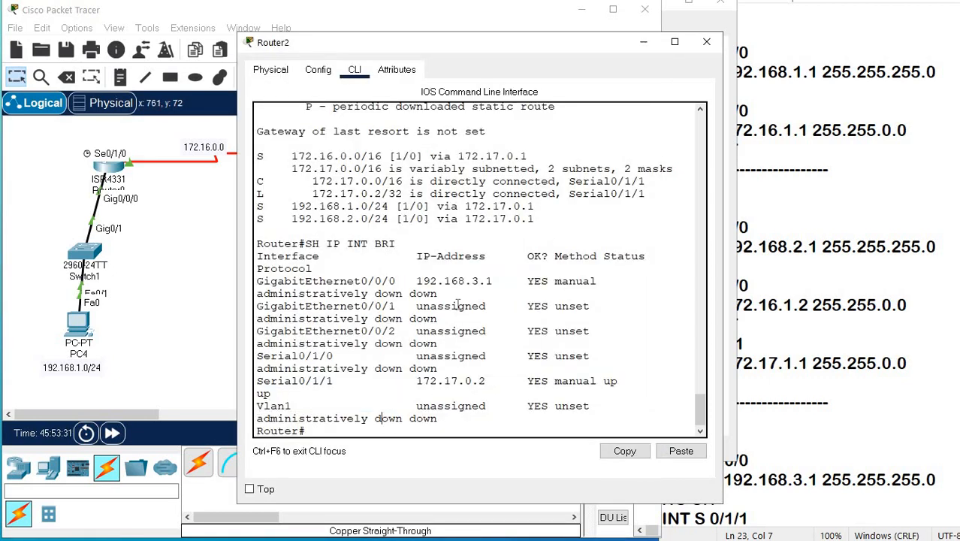
Ping Router2's own LAN address 192.168.3.1 from its CLI.
type("[P")
key("BackSpace")
type("PING 192.168.3.1")
key("Return")
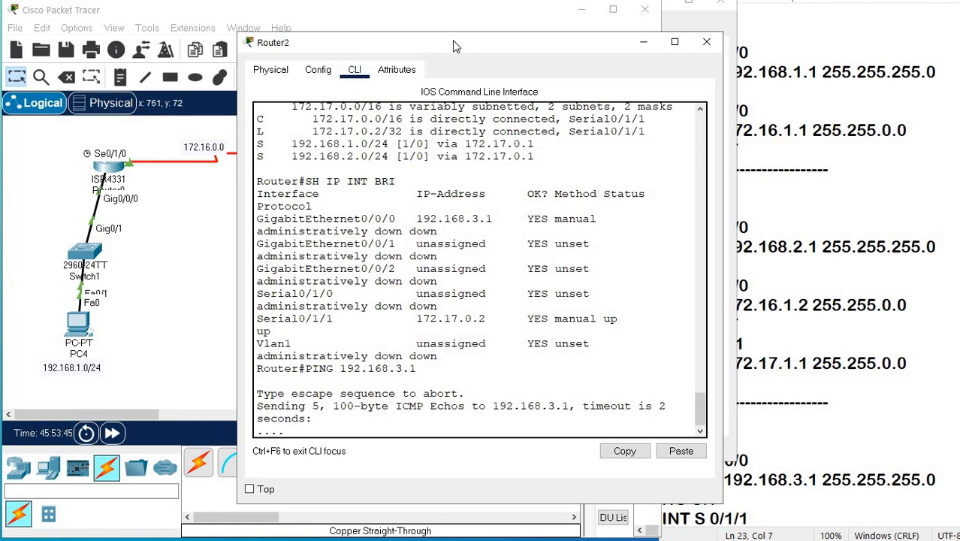
left_click_drag(453, 46, 348, 267)
left_click_drag(443, 222, 436, 36)
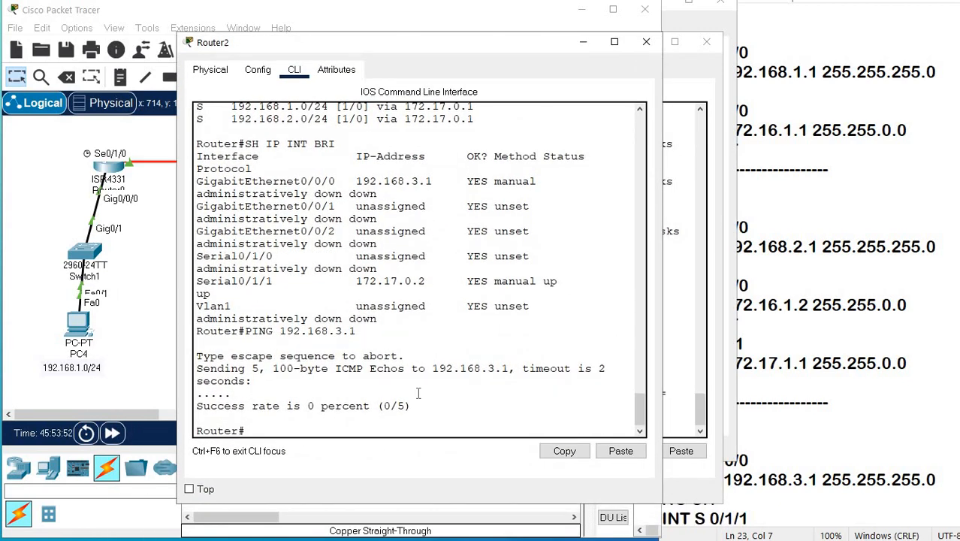
Enable Router2's interface G 0/0/0 with NO SHutdown in configuration mode, and return to privileged mode.
type("CONF T")
key("Return")
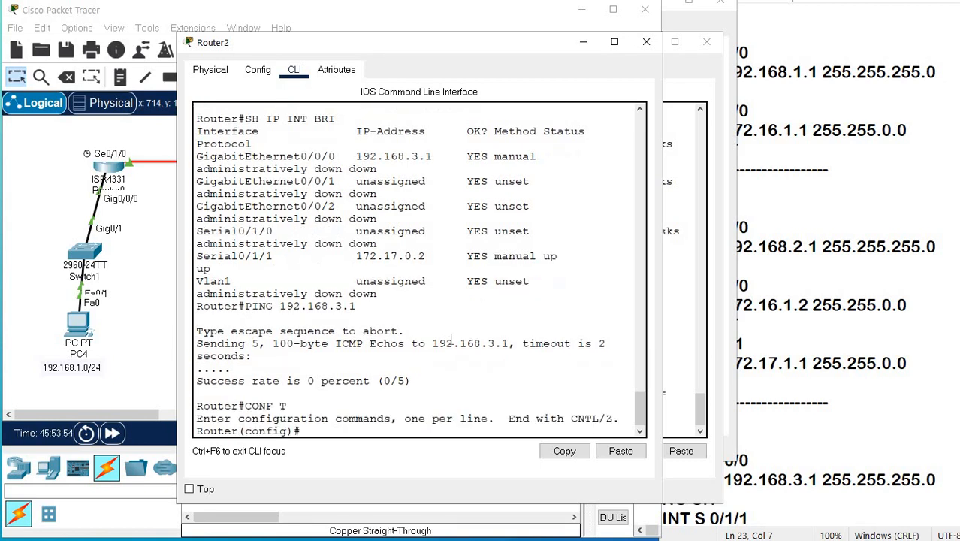
type("INT G 0/0/0")
key("Return")
type("NO S")
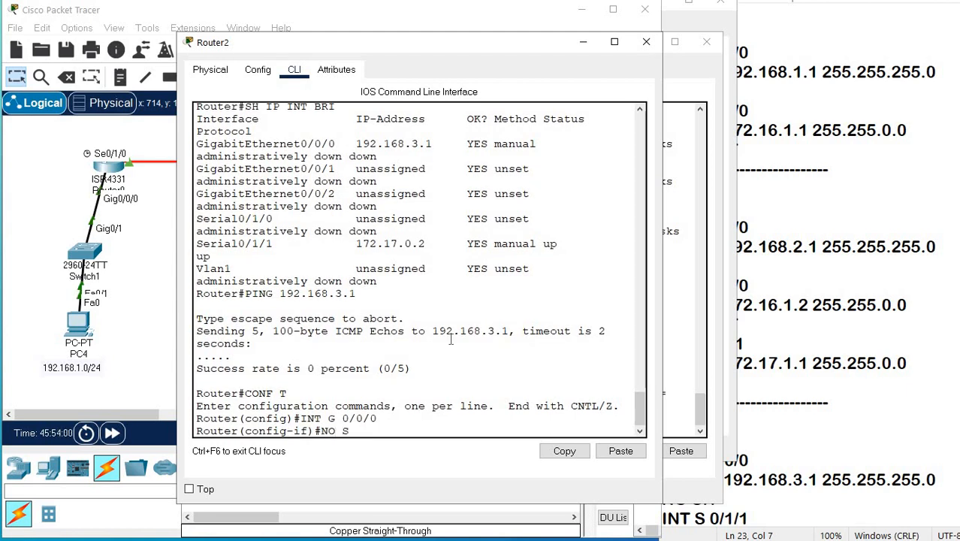
type("H")
key("Tab")
key("Return")
key("Return")
key("Return")
key("Return")
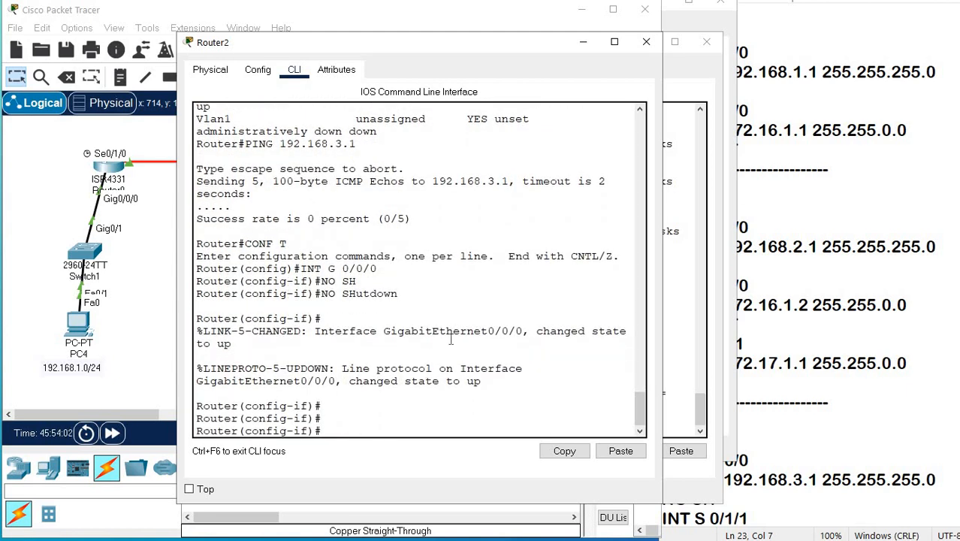
key("ctrl+z")
Ping 192.168.3.1 again and the LAN host 192.168.3.2 from Router2.
type("PING 192.168.3.1")
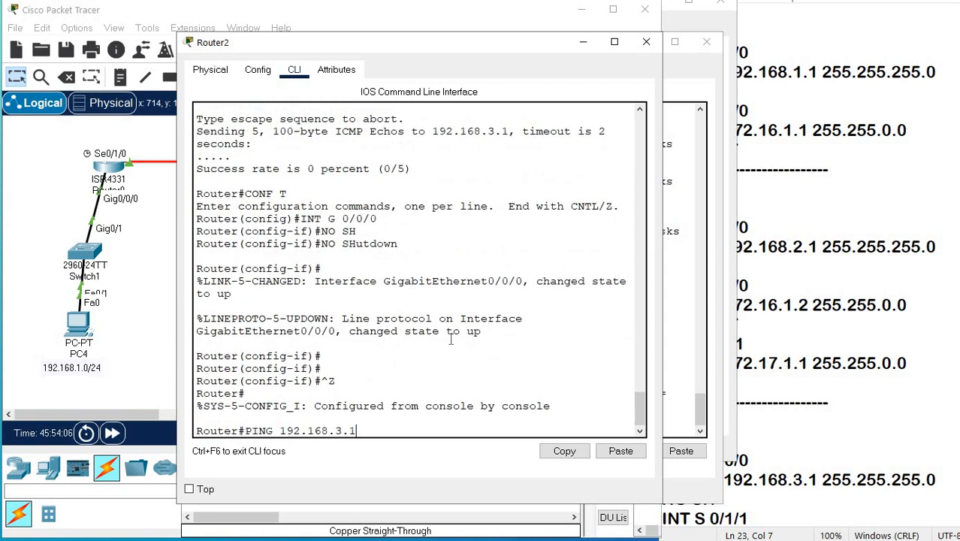
key("Return")
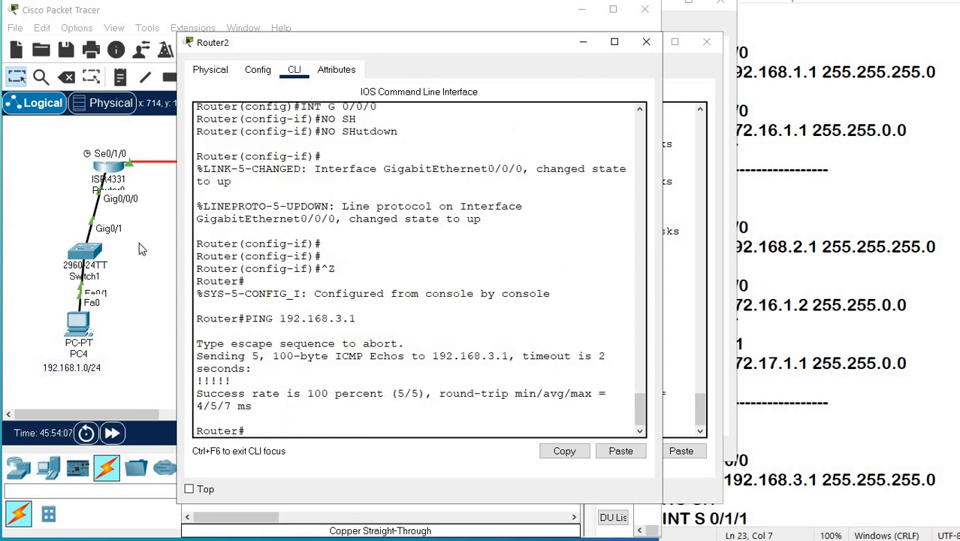
key("Up")
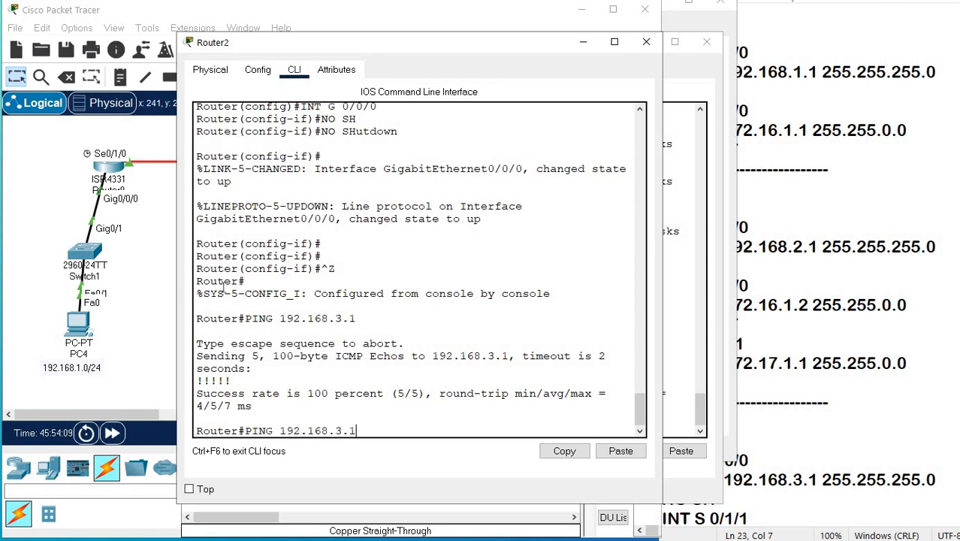
key("BackSpace")
type("2")
key("Return")
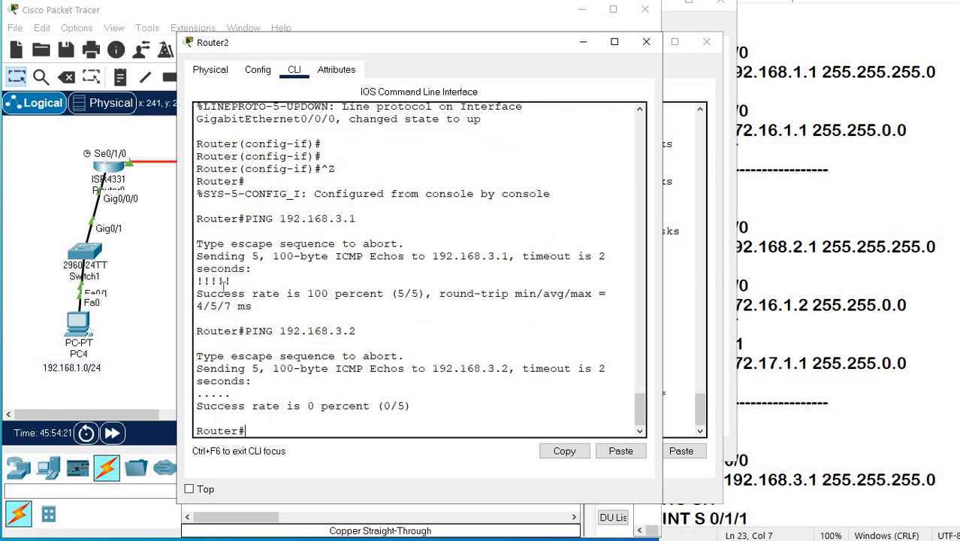
key("Up")
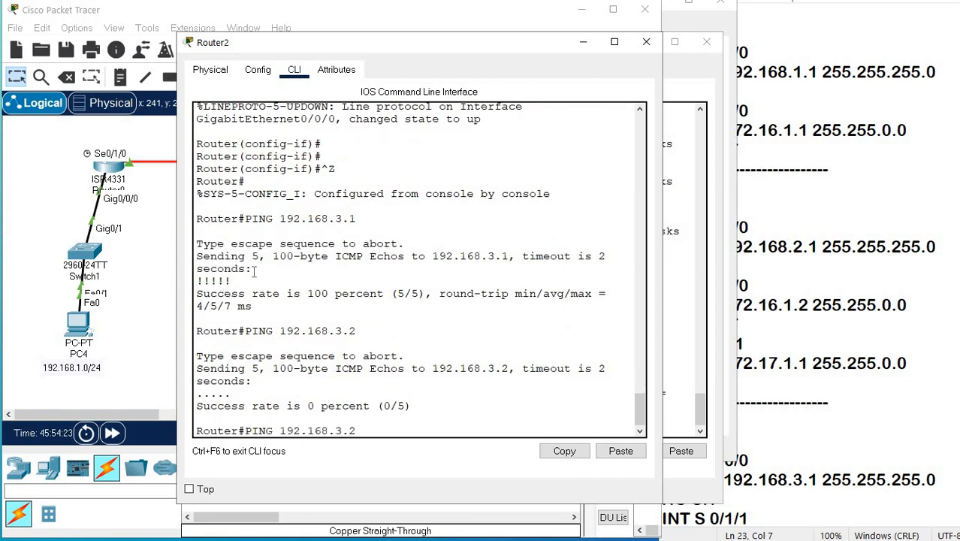
Close the open router windows and shift Switch3 sideways, out of line between Router2 and PC6, in the topology.
left_click(646, 41)
left_click(698, 48)
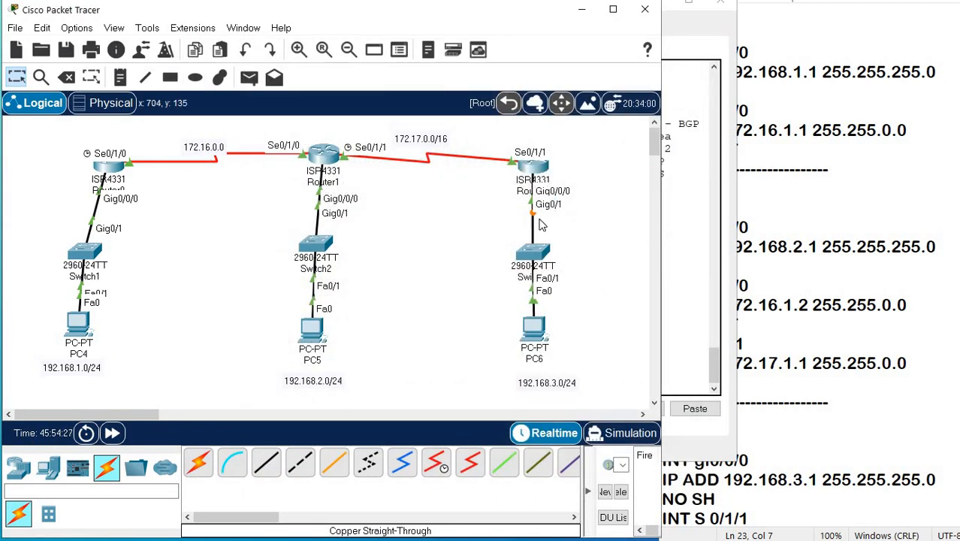
left_click_drag(533, 252, 579, 253)
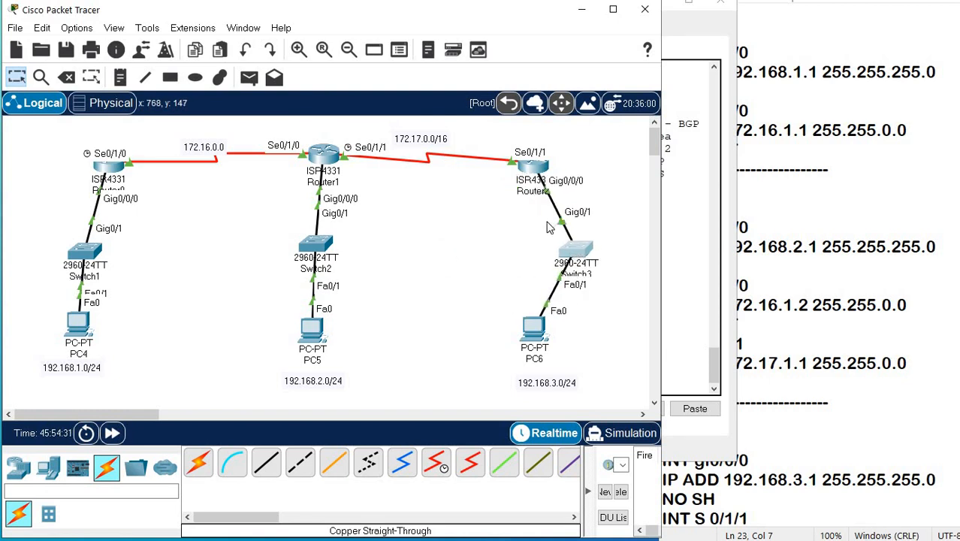
Reopen Router2's CLI and repeat the ping to 192.168.3.1.
left_click(535, 166)
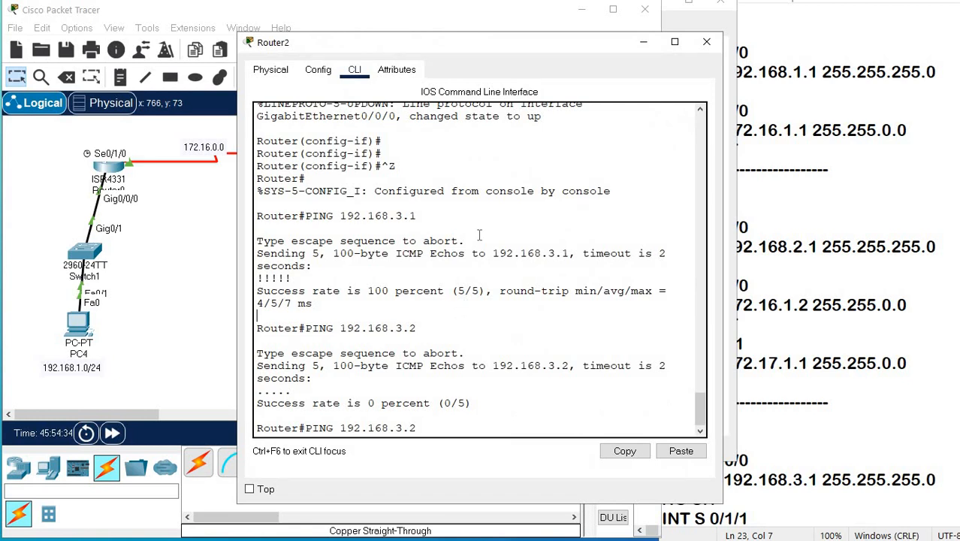
key("BackSpace")
type("1")
key("Return")
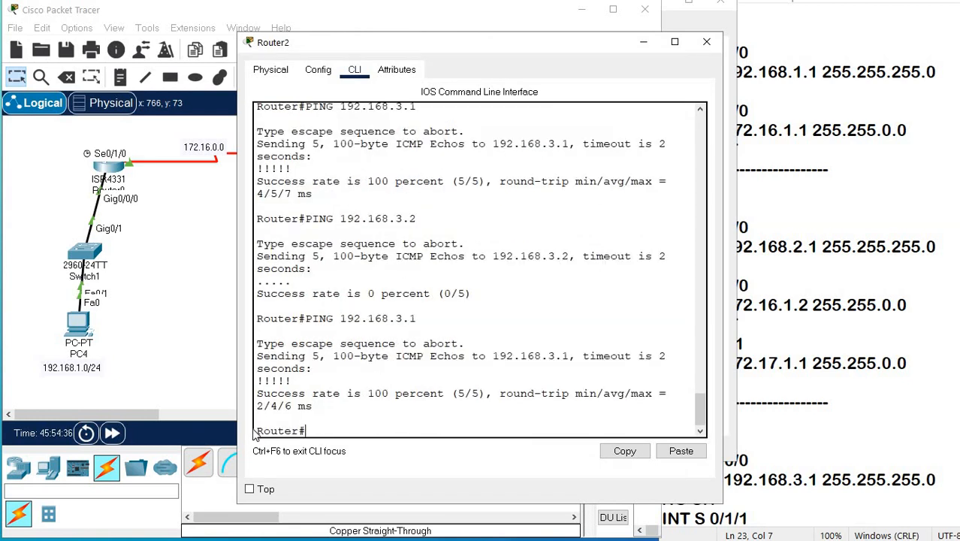
Ping 192.168.3.2 from PC4's Command Prompt, check the TTL of the replies, and close PC4's window.
left_click(78, 323)
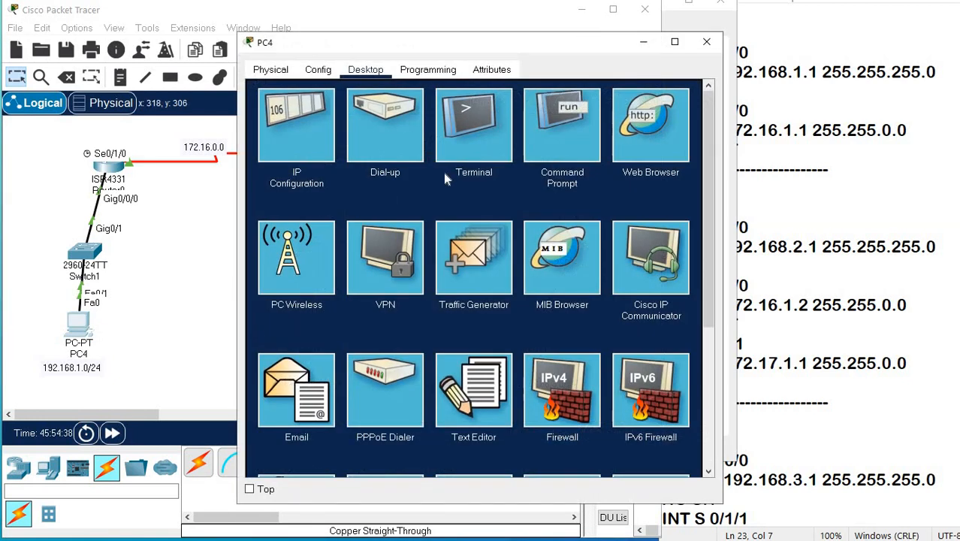
left_click(530, 159)
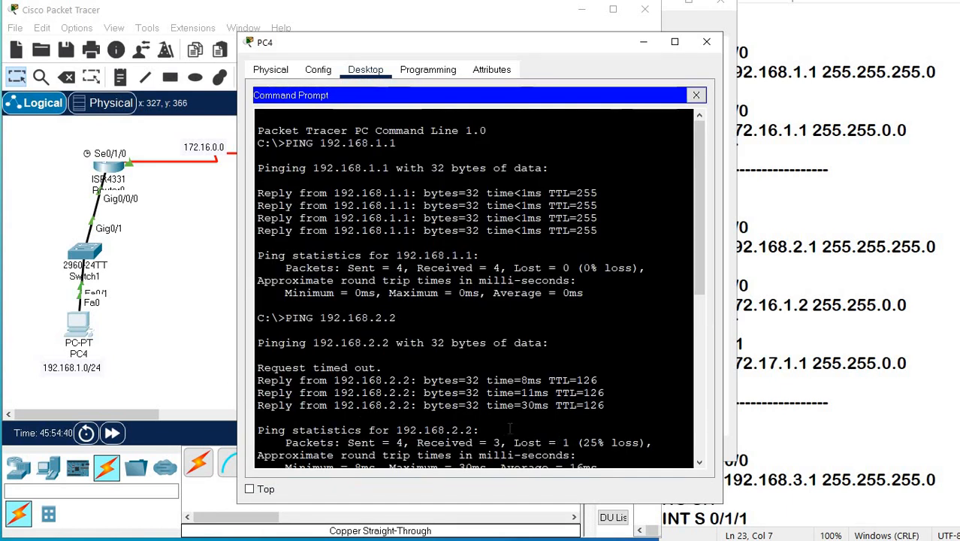
scroll(419, 429, "down", 5)
scroll(419, 429, "down", 3)
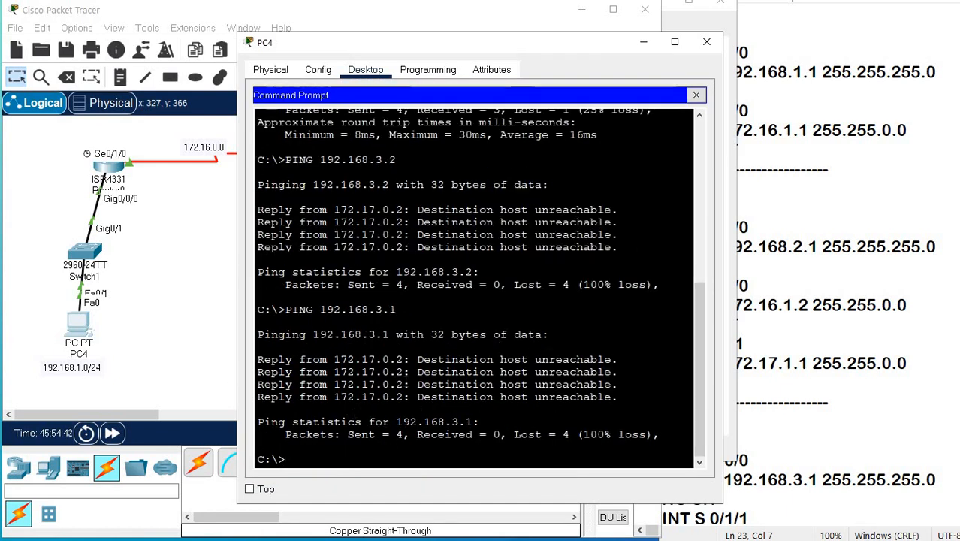
scroll(346, 435, "up", 8)
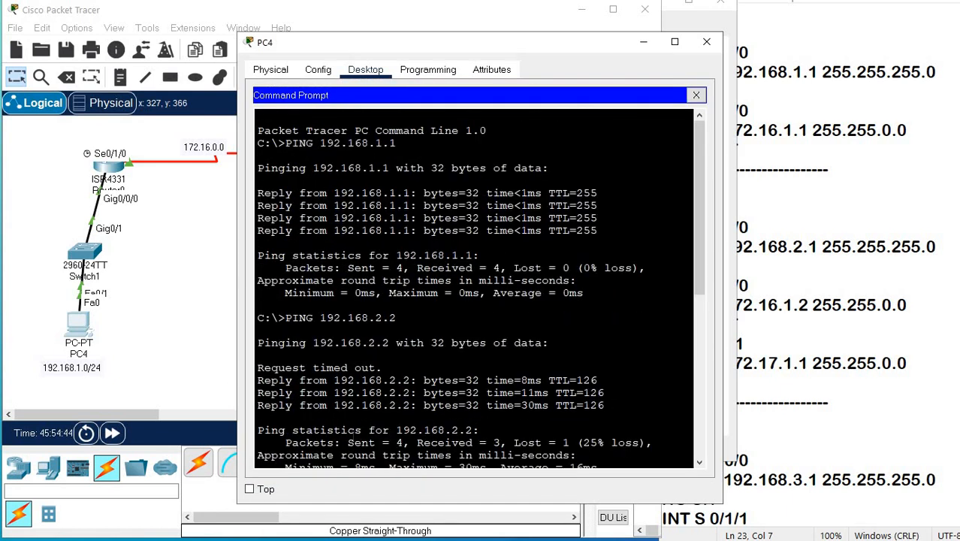
scroll(362, 415, "down", 8)
type("PI")
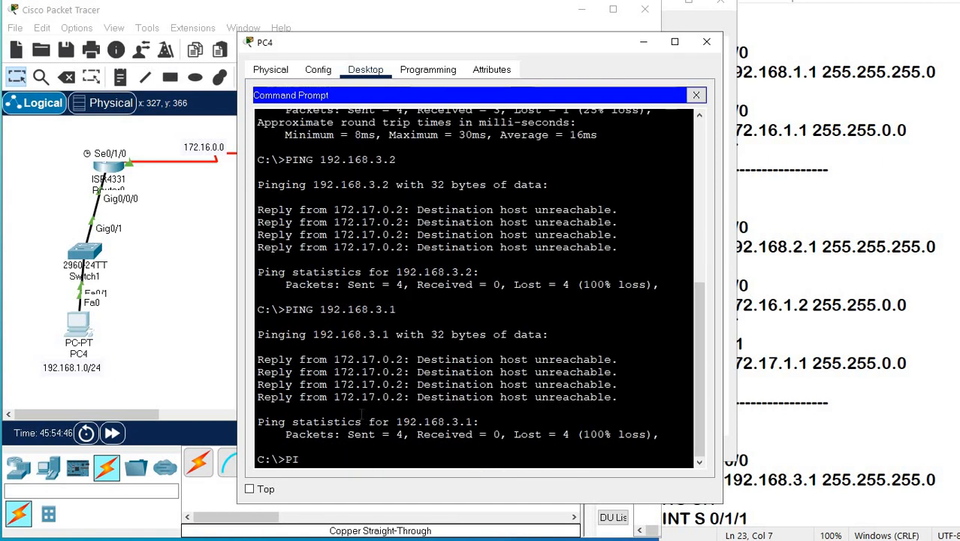
type("NG 192.168.3.2")
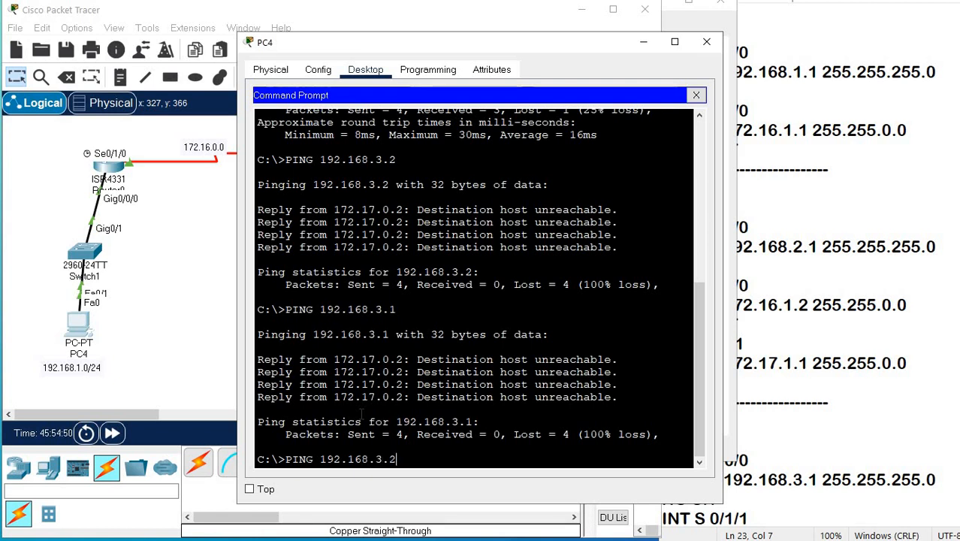
key("Return")
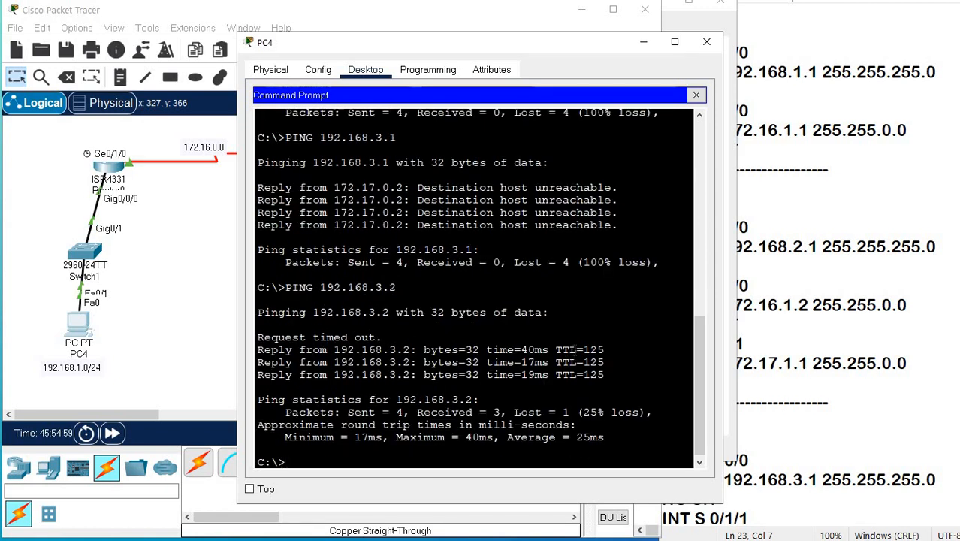
left_click_drag(576, 349, 622, 379)
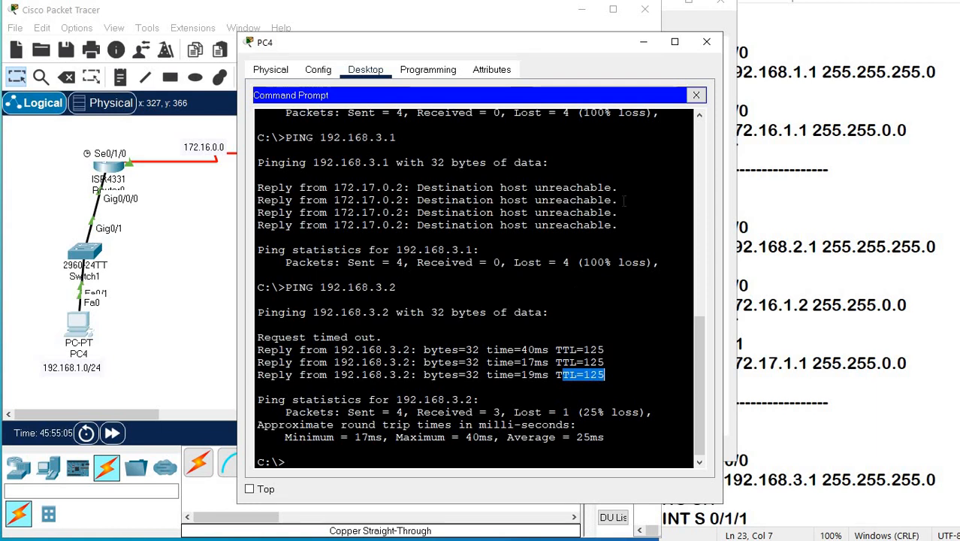
left_click(706, 42)
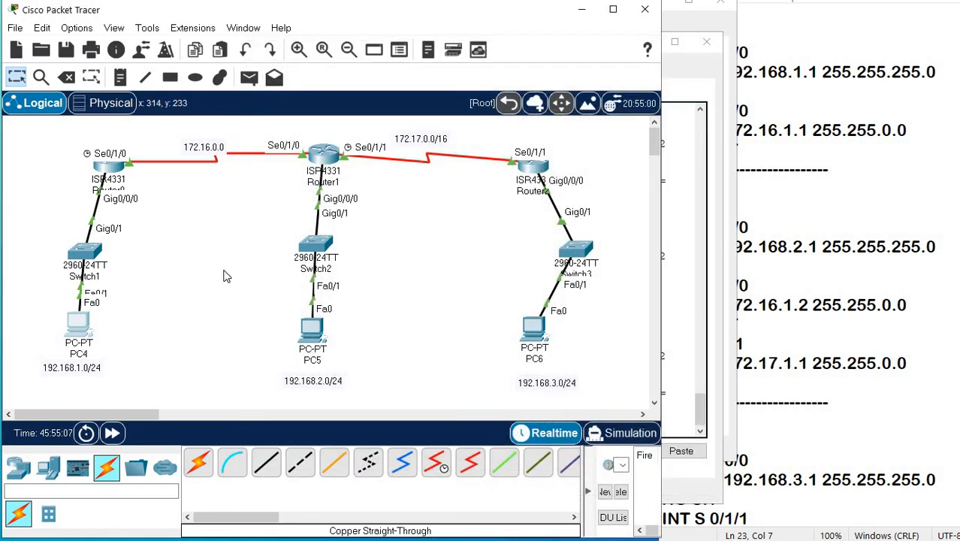